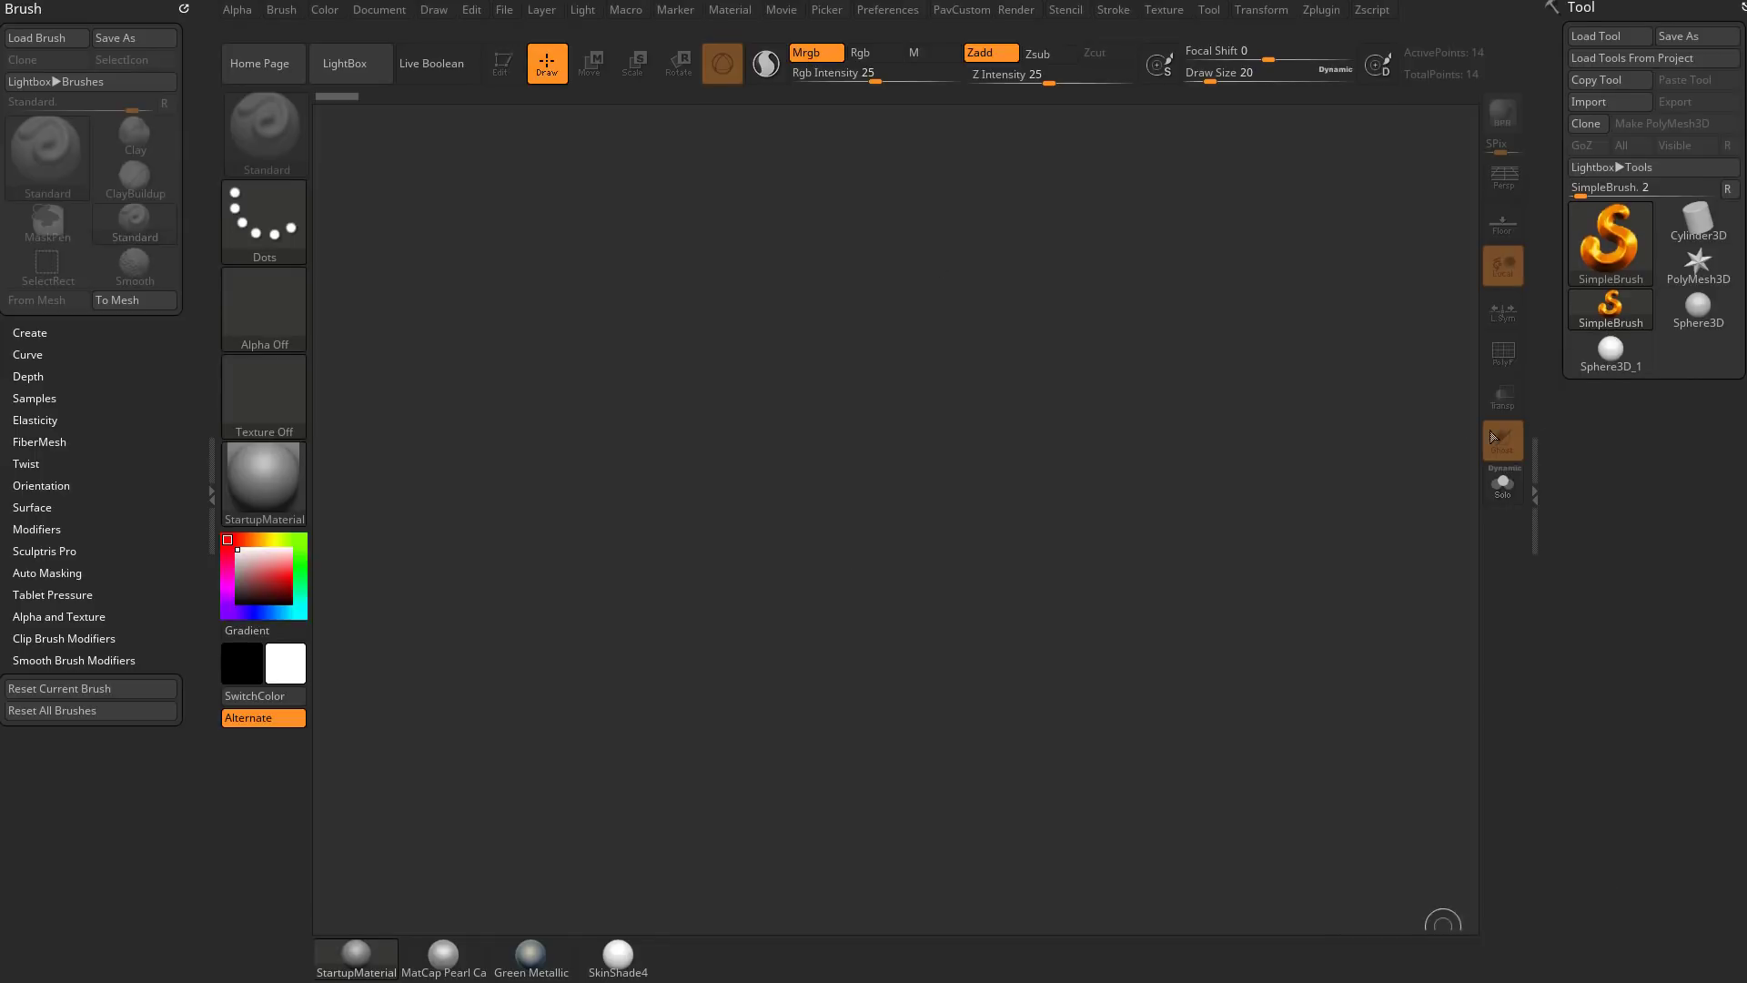
# Draw a Sphere3D primitive from the Tool palette onto the empty canvas.
pyautogui.click(1617, 244)
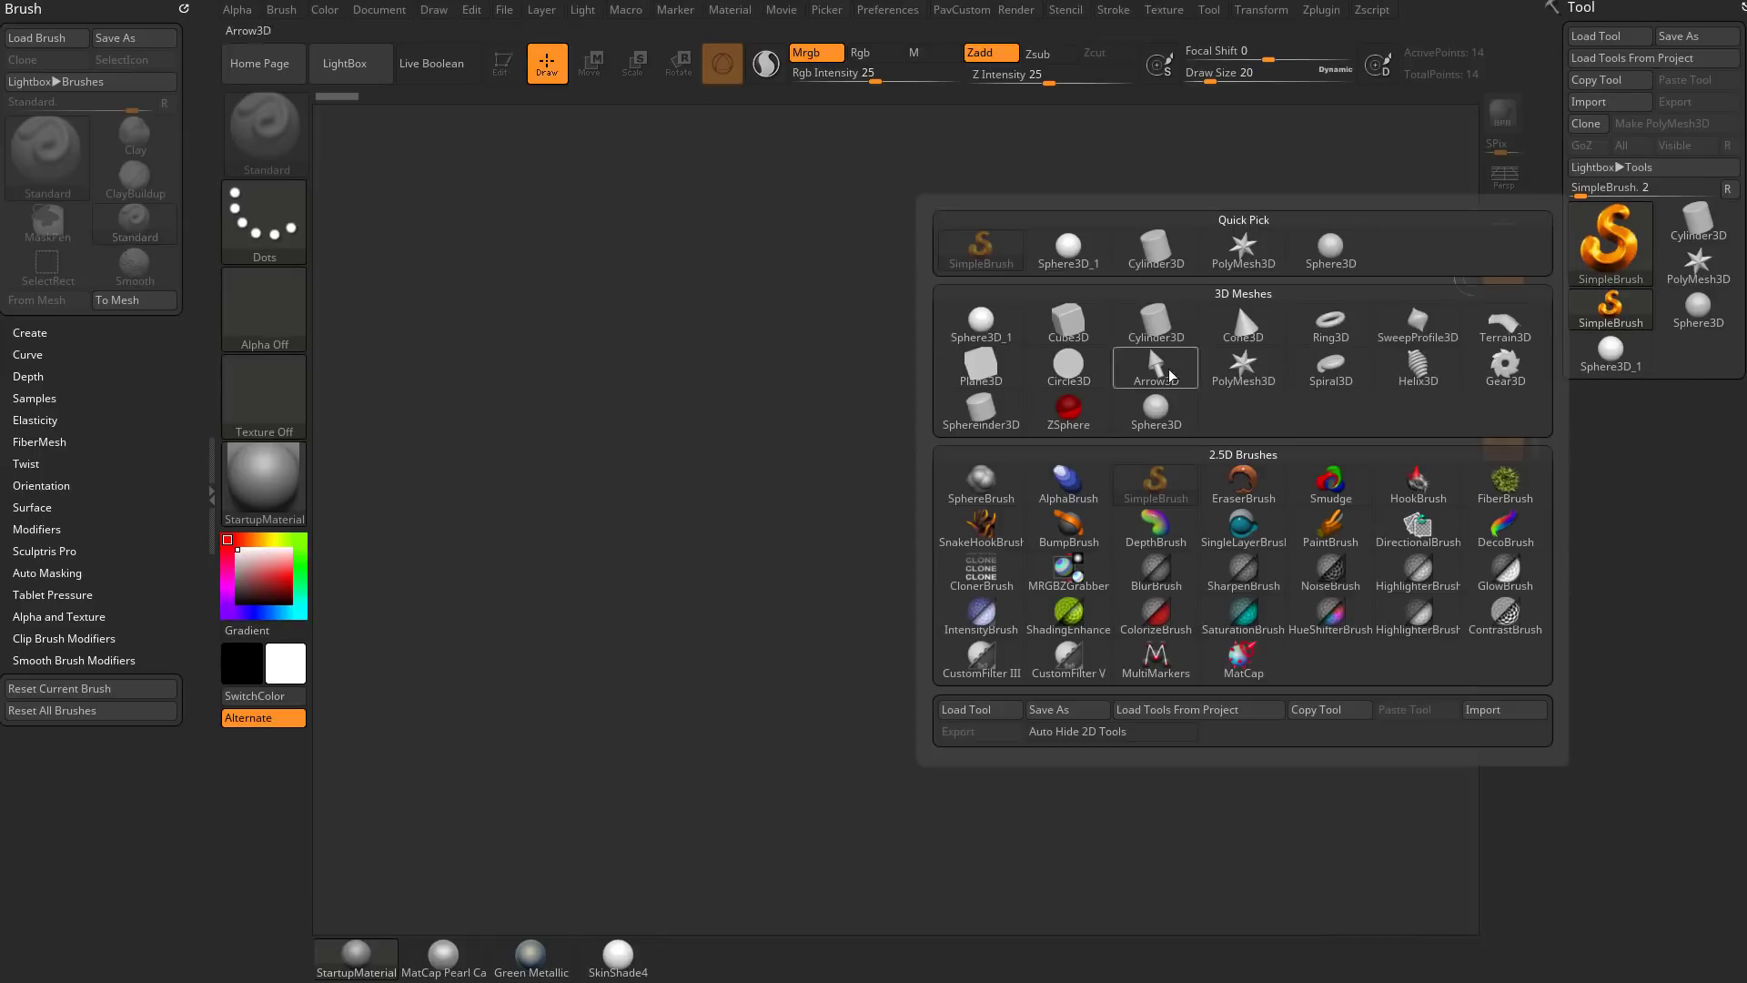
pyautogui.click(983, 325)
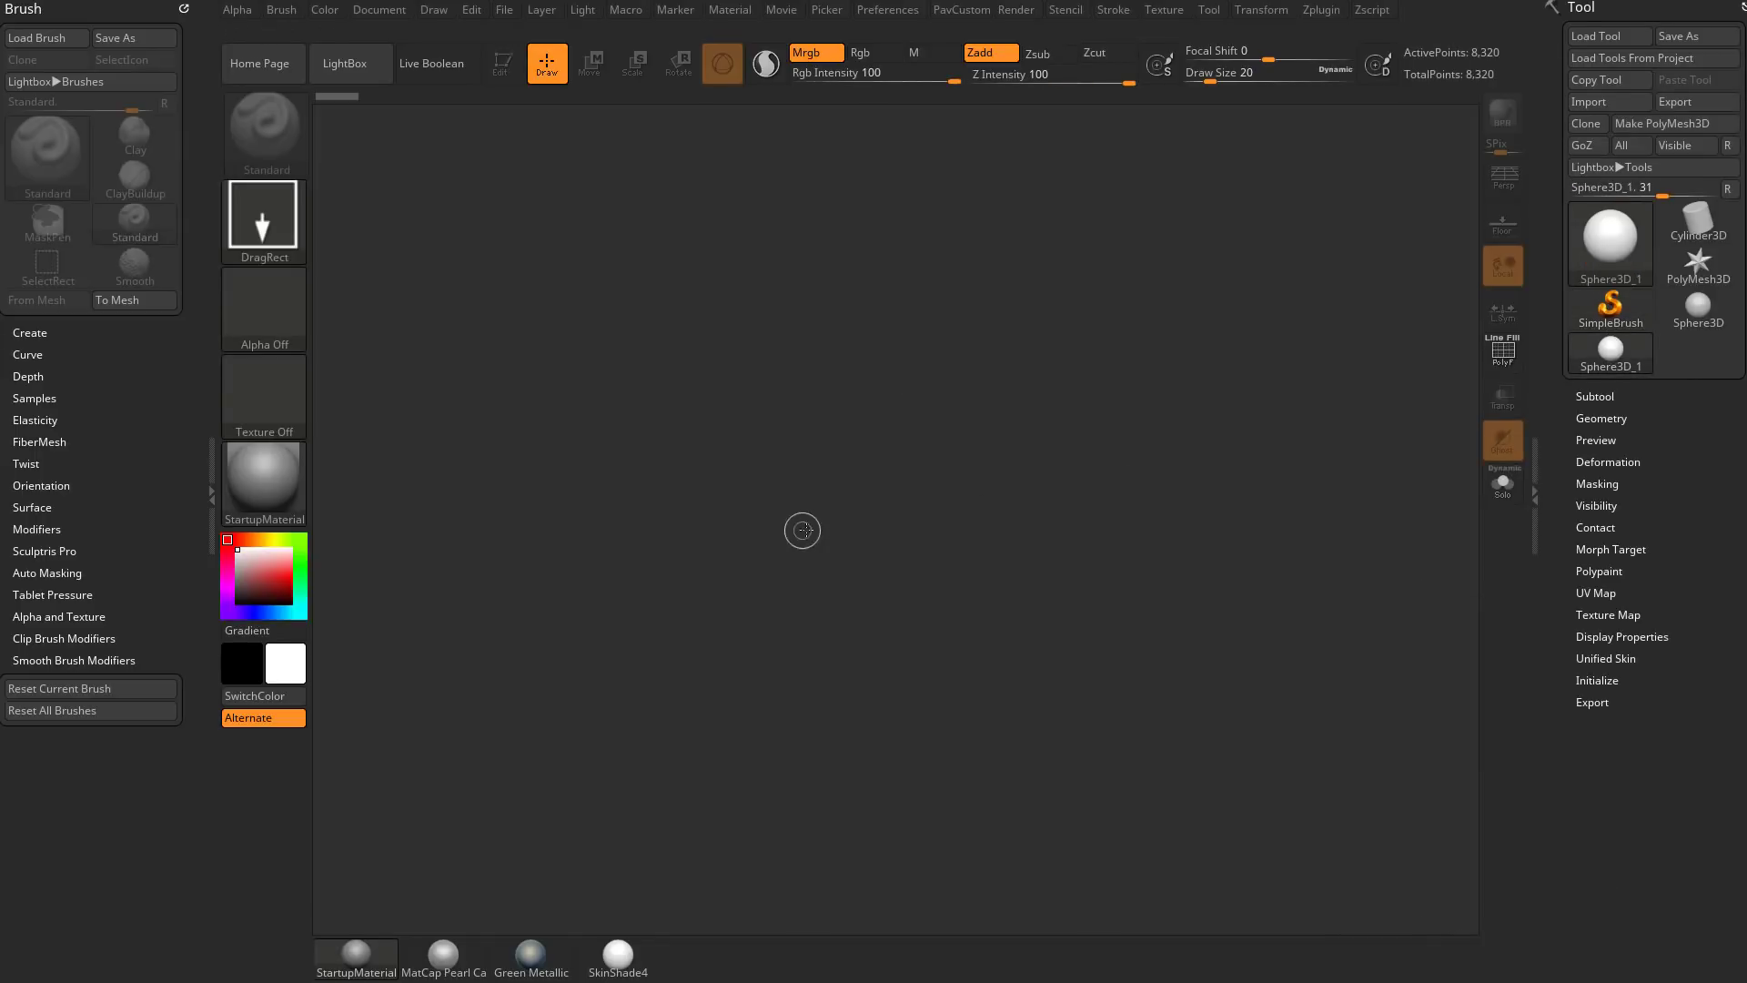
pyautogui.moveTo(803, 526); pyautogui.dragTo(838, 655)
# Convert the sphere to PolyMesh3D in Edit mode and show the floor grid, tilted into view.
pyautogui.click(503, 63)
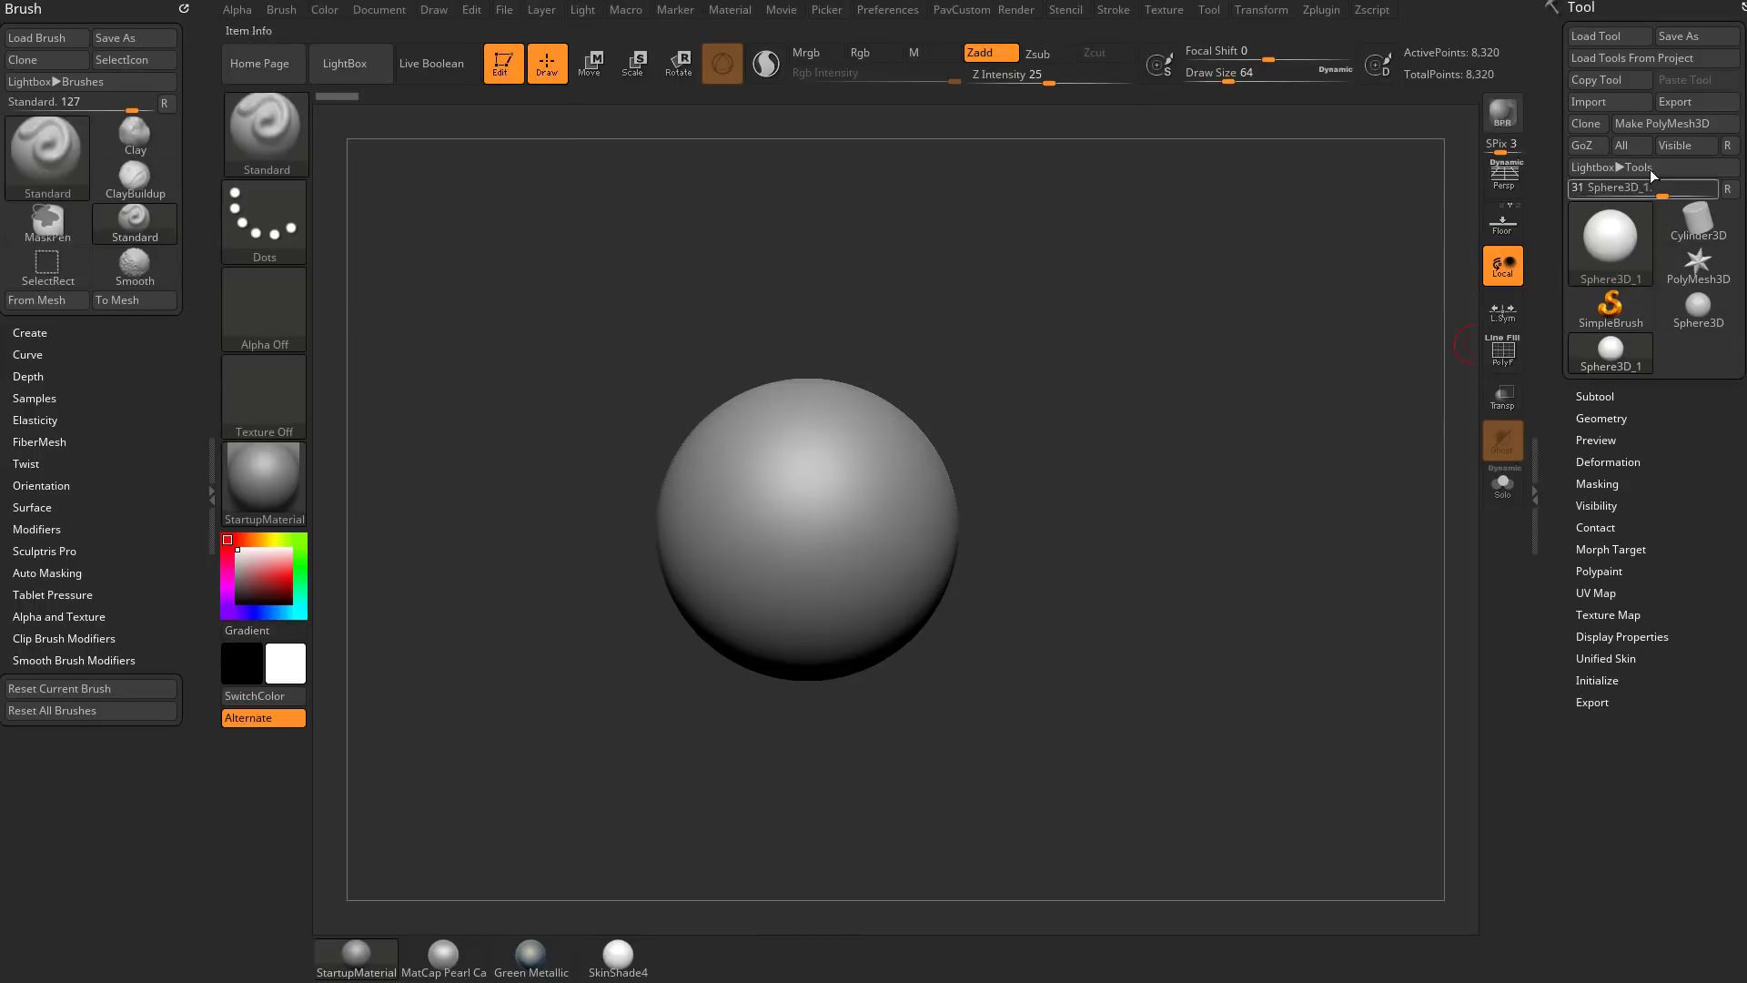
pyautogui.click(1651, 123)
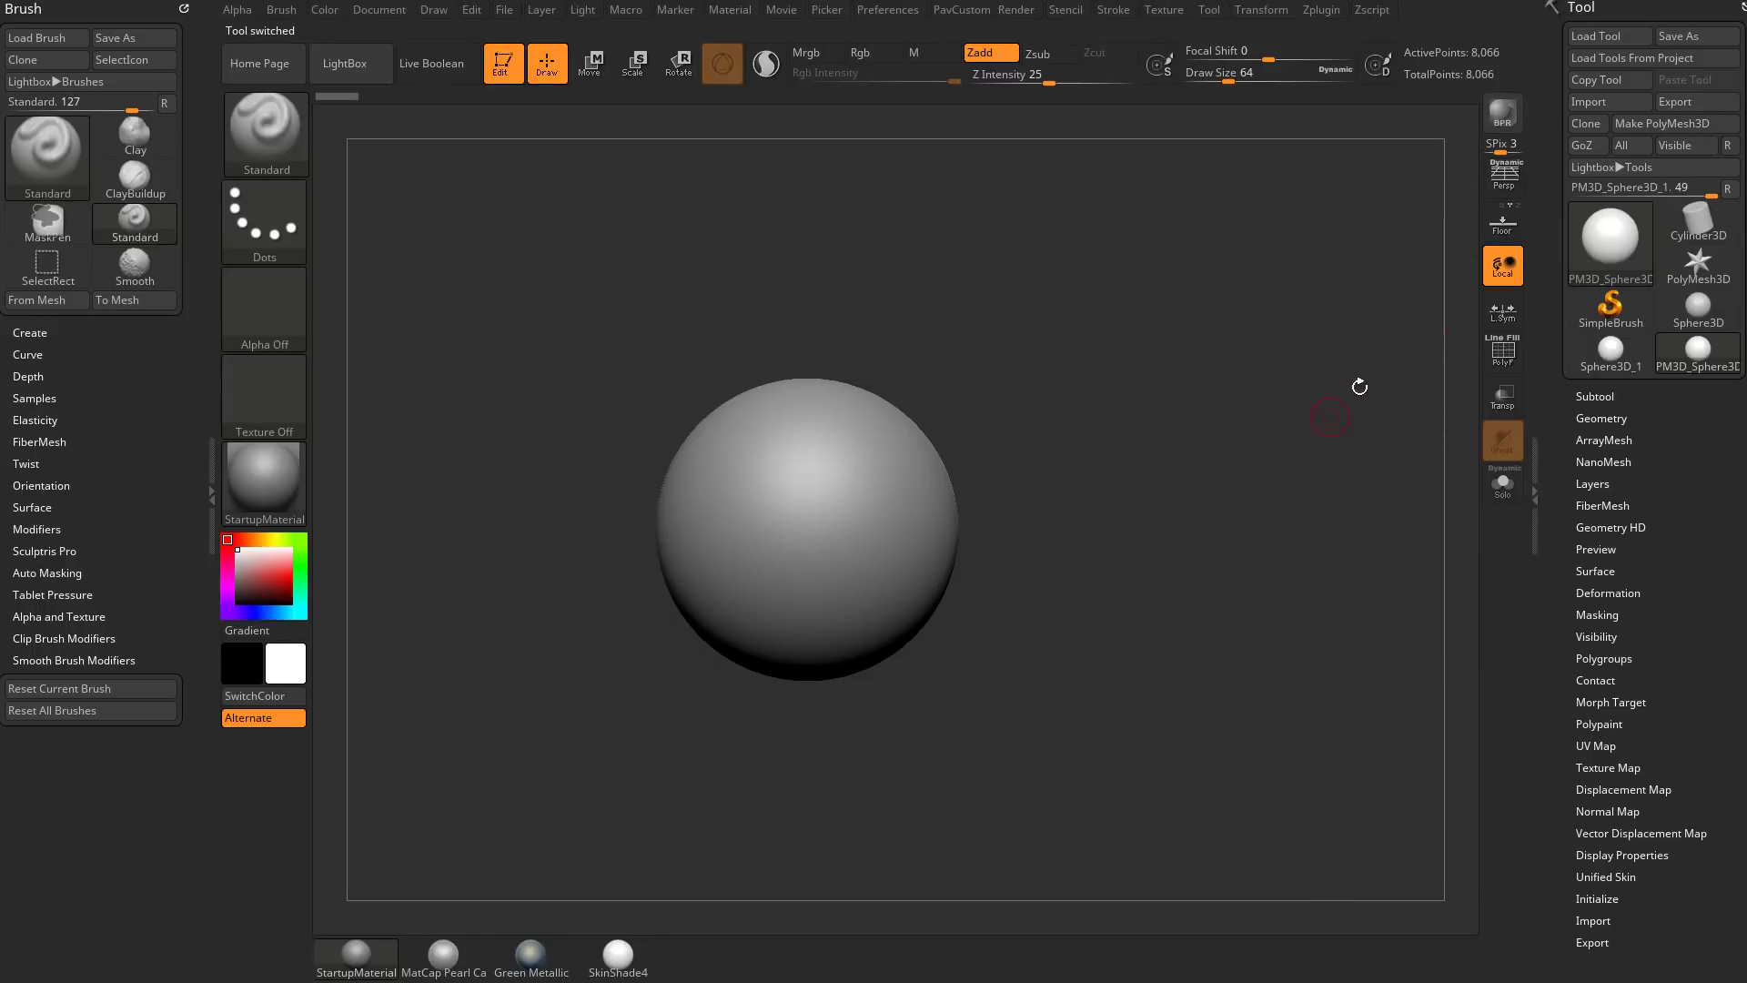
pyautogui.click(1503, 222)
pyautogui.moveTo(1237, 327); pyautogui.dragTo(1232, 392)
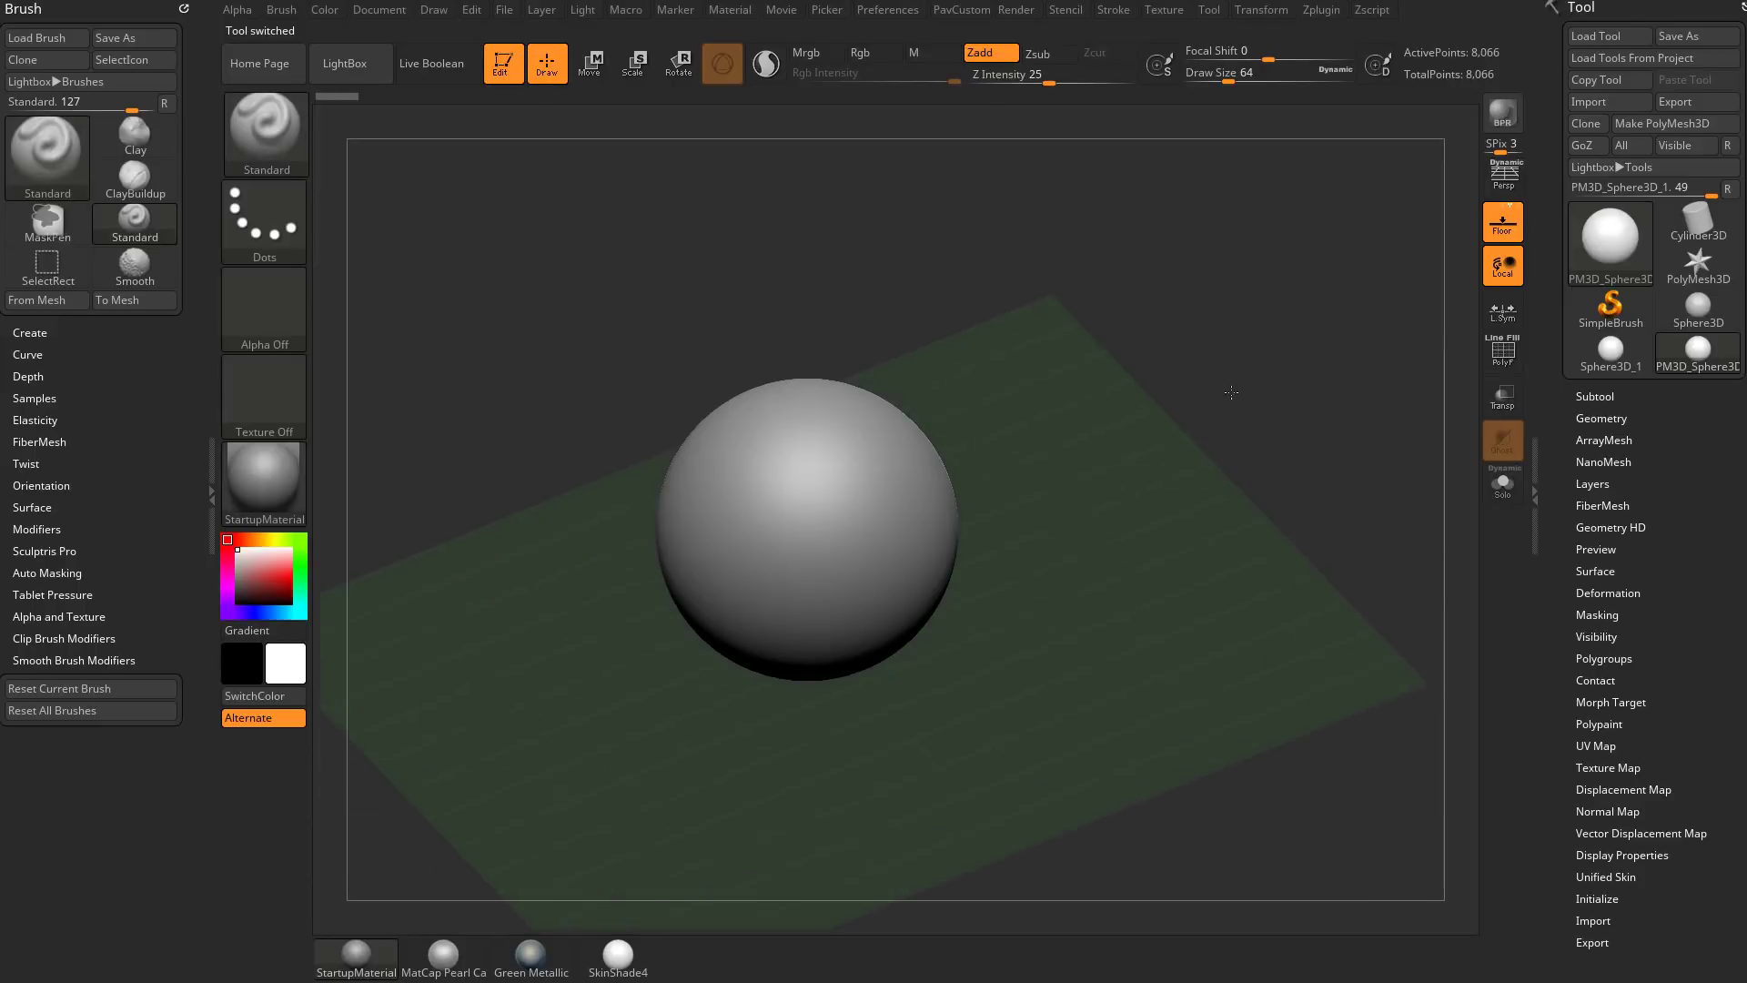
# Render a BPR shadow preview, then open 4R7_QuickHeavyLoadMech.ZPR from LightBox's Project tab.
pyautogui.hotkey('shift', 'r')
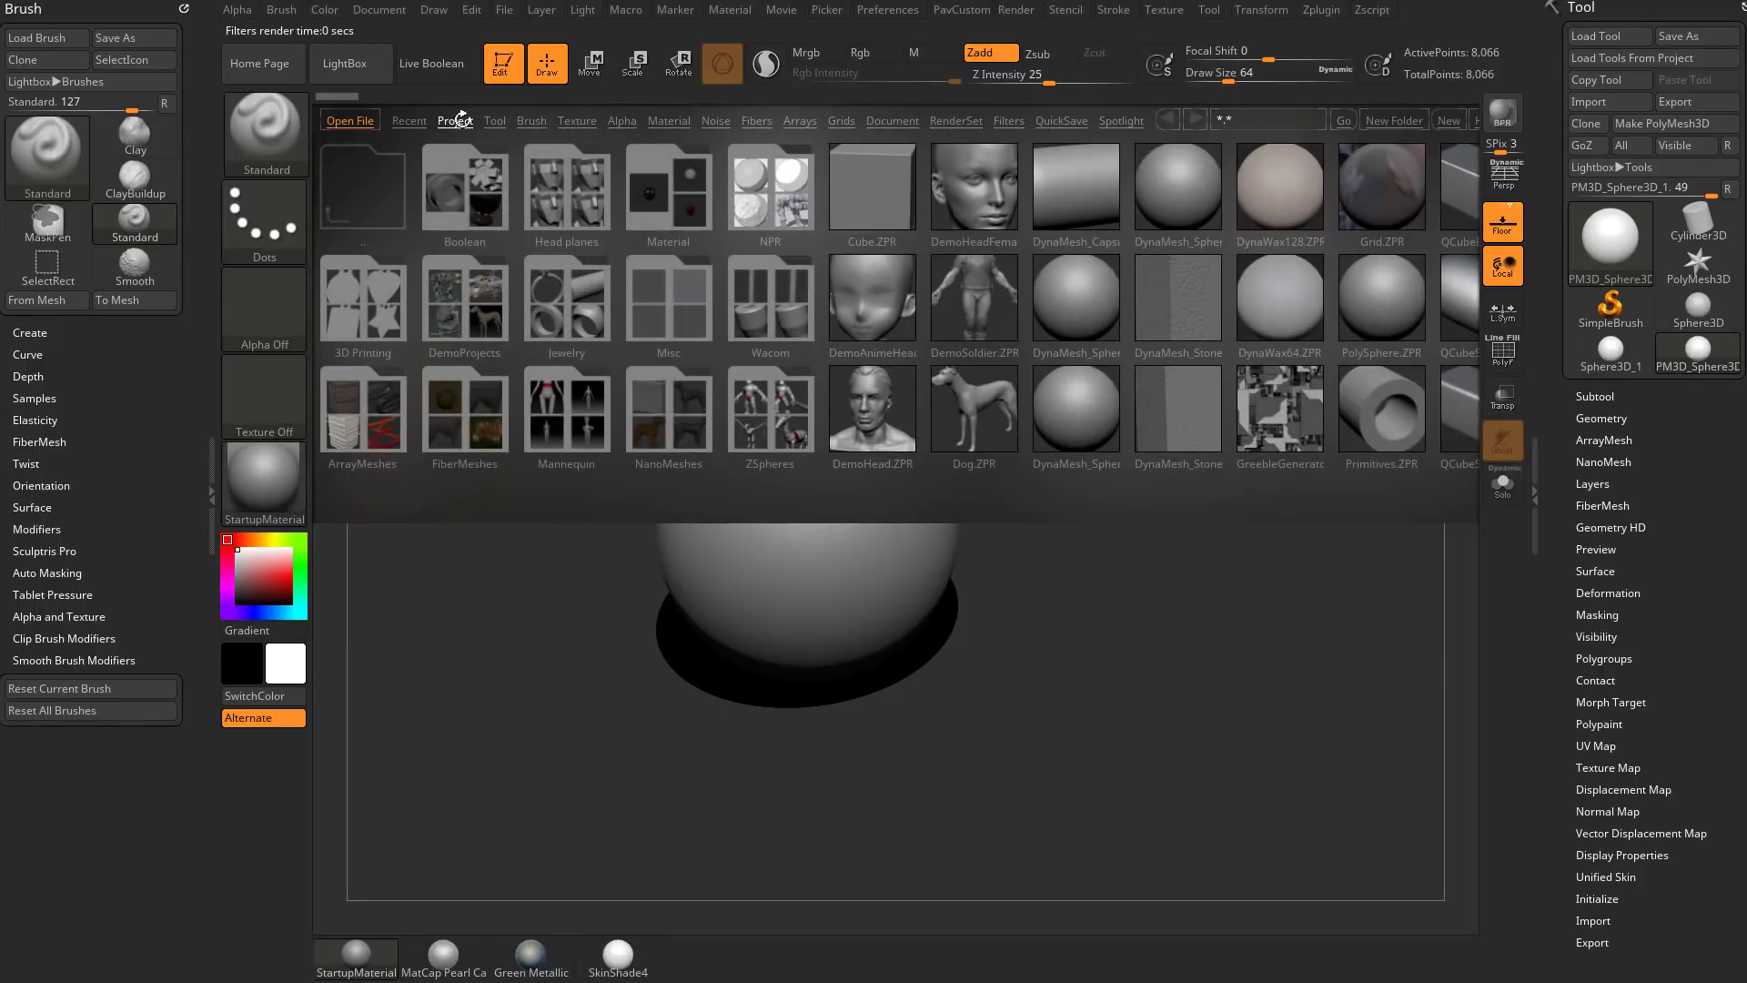
pyautogui.click(494, 122)
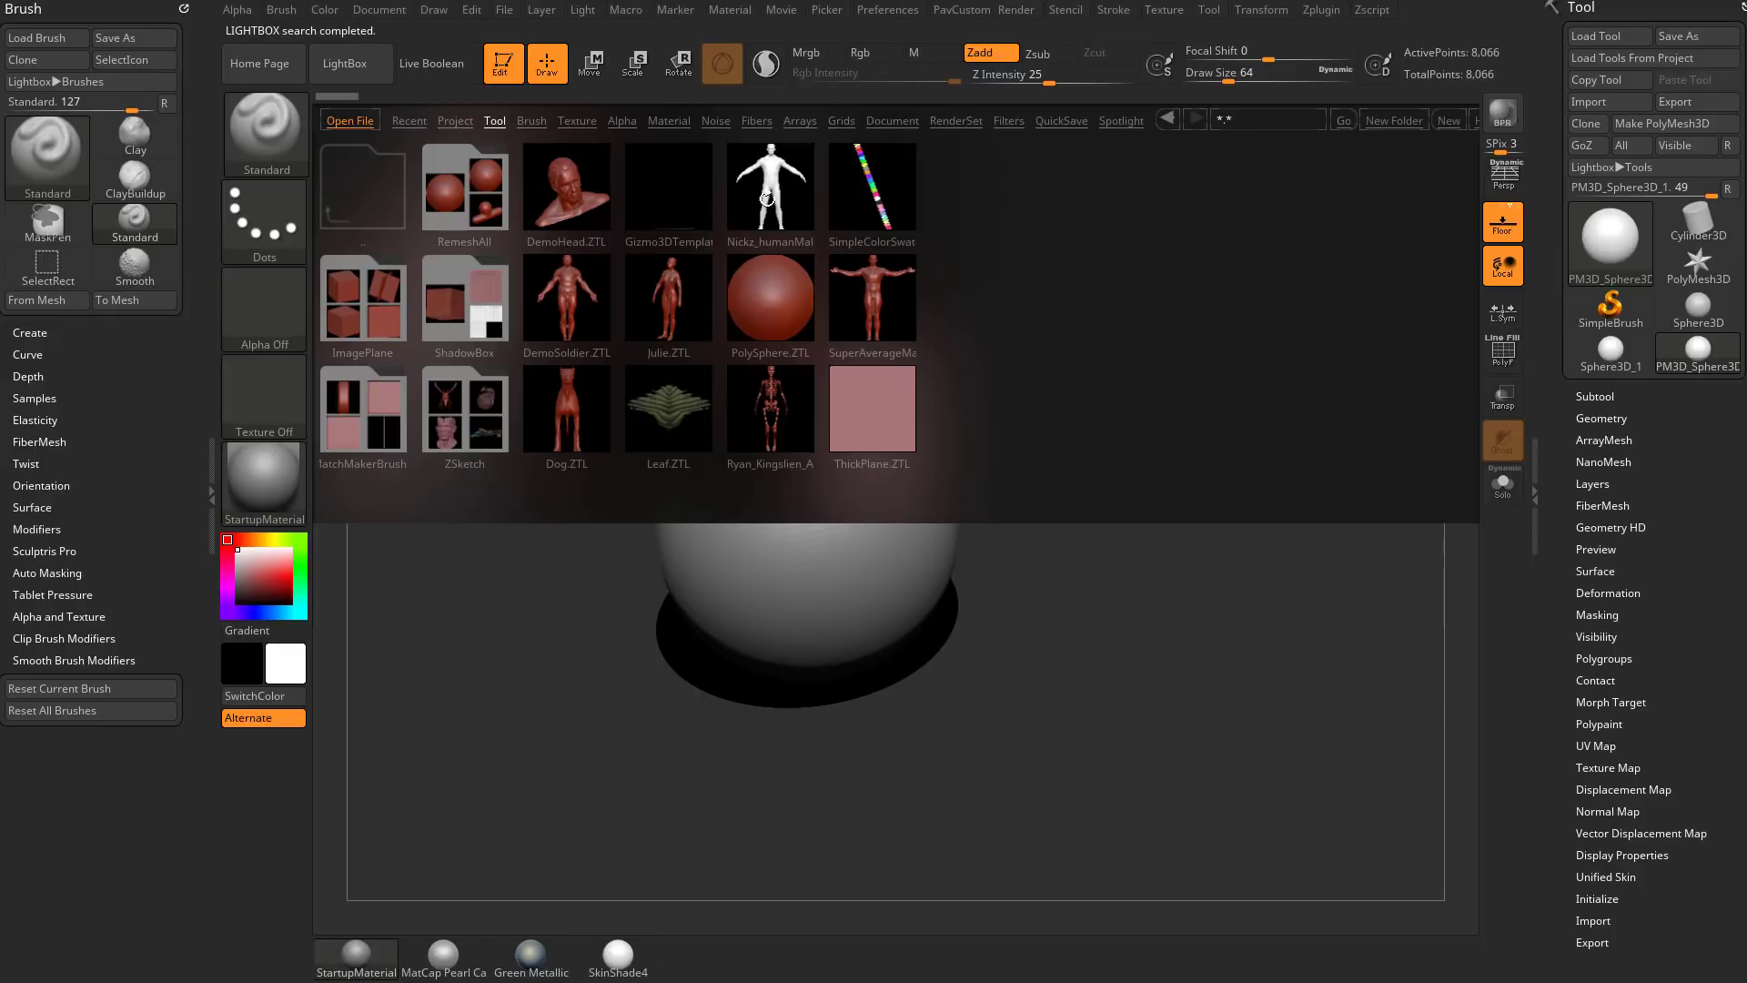
pyautogui.click(455, 121)
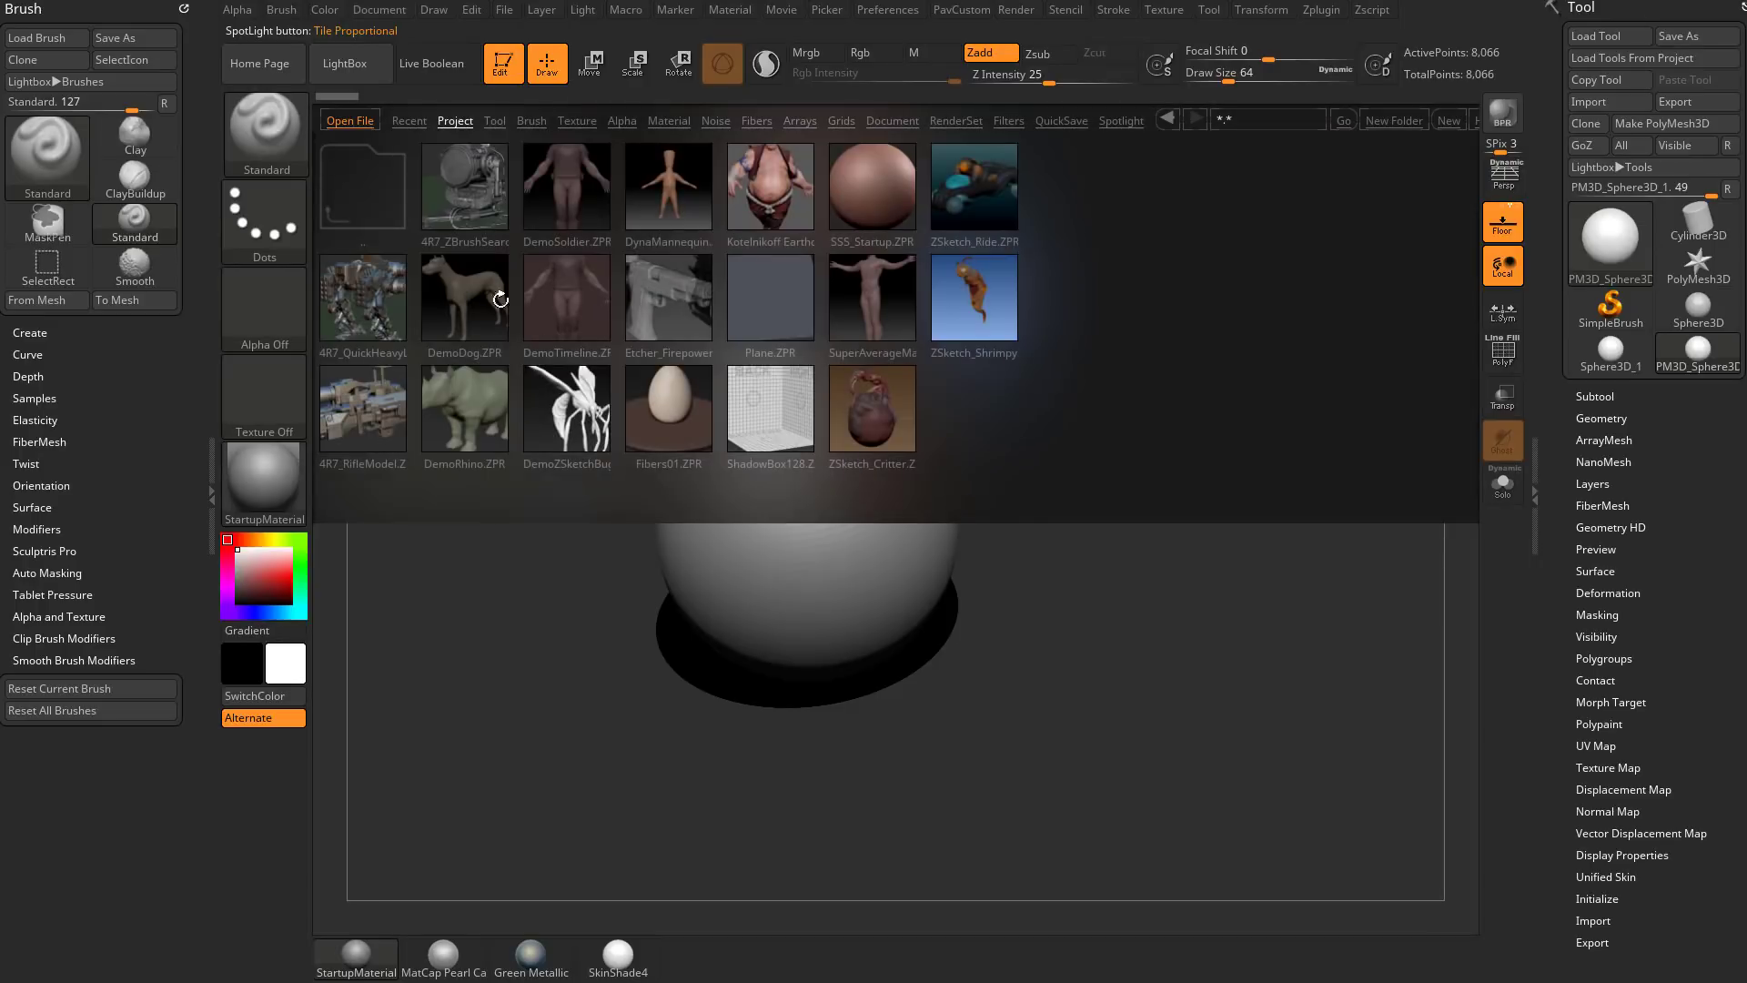
pyautogui.doubleClick(363, 298)
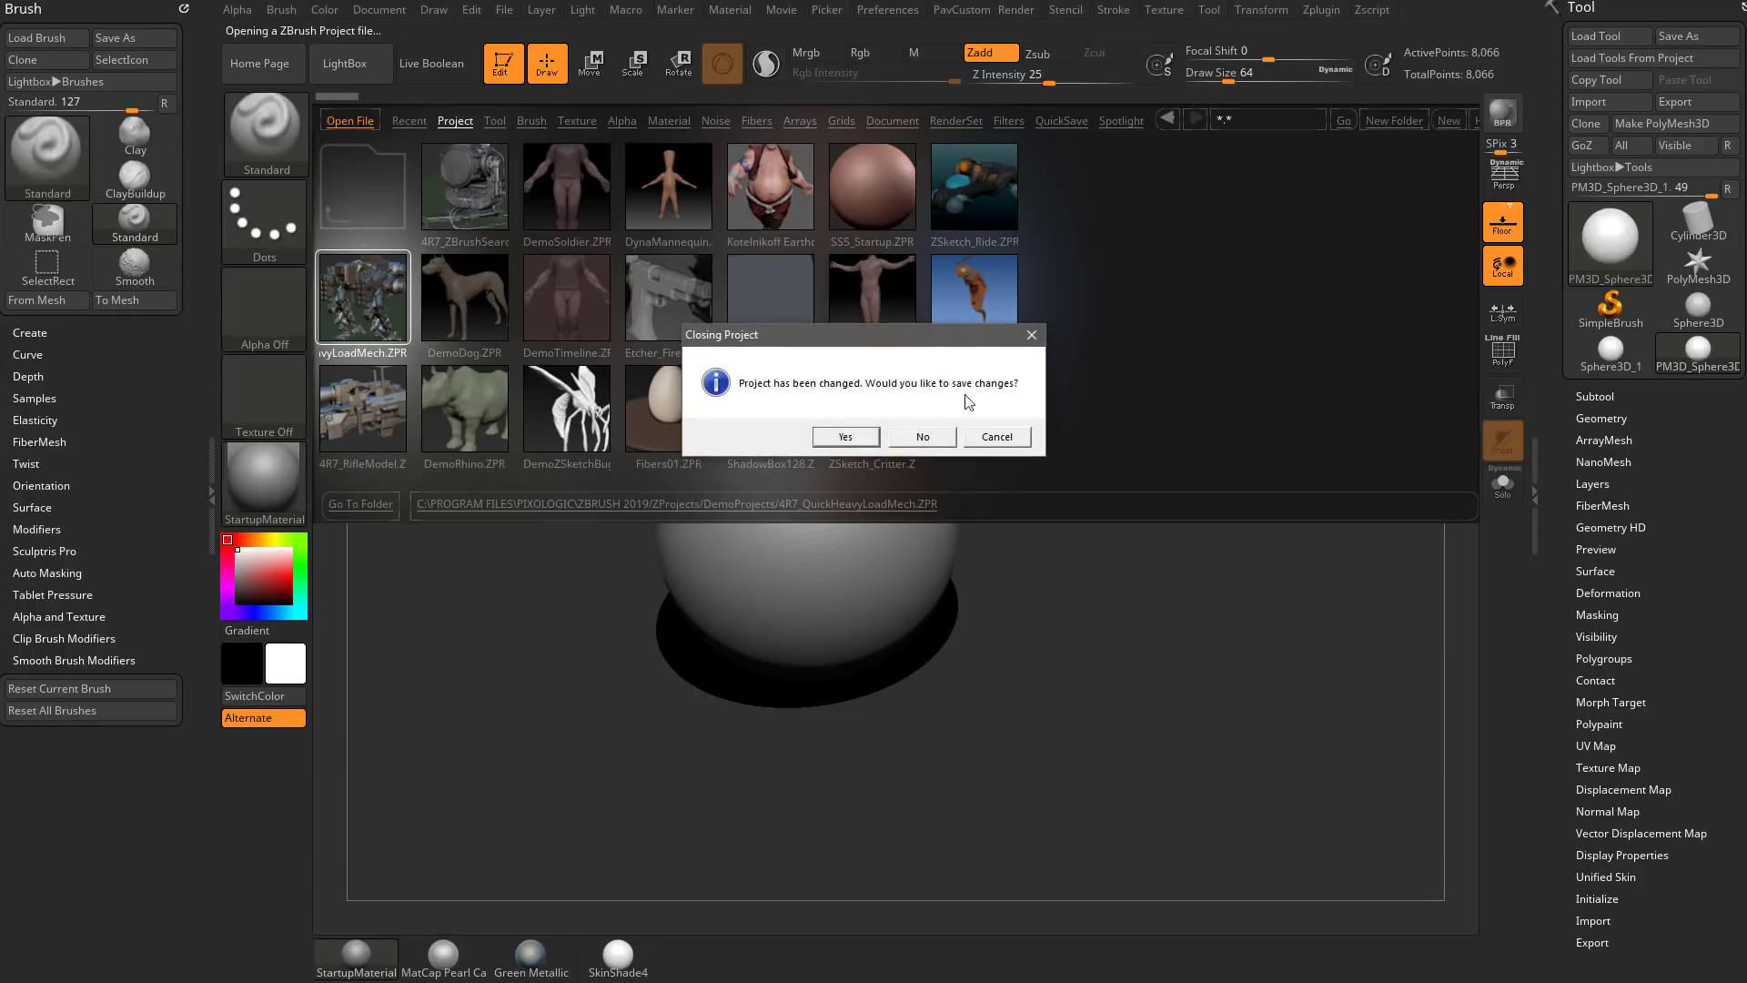
# Load the mech without saving the sphere, compare perspective off and on, and render from a side angle.
pyautogui.click(923, 438)
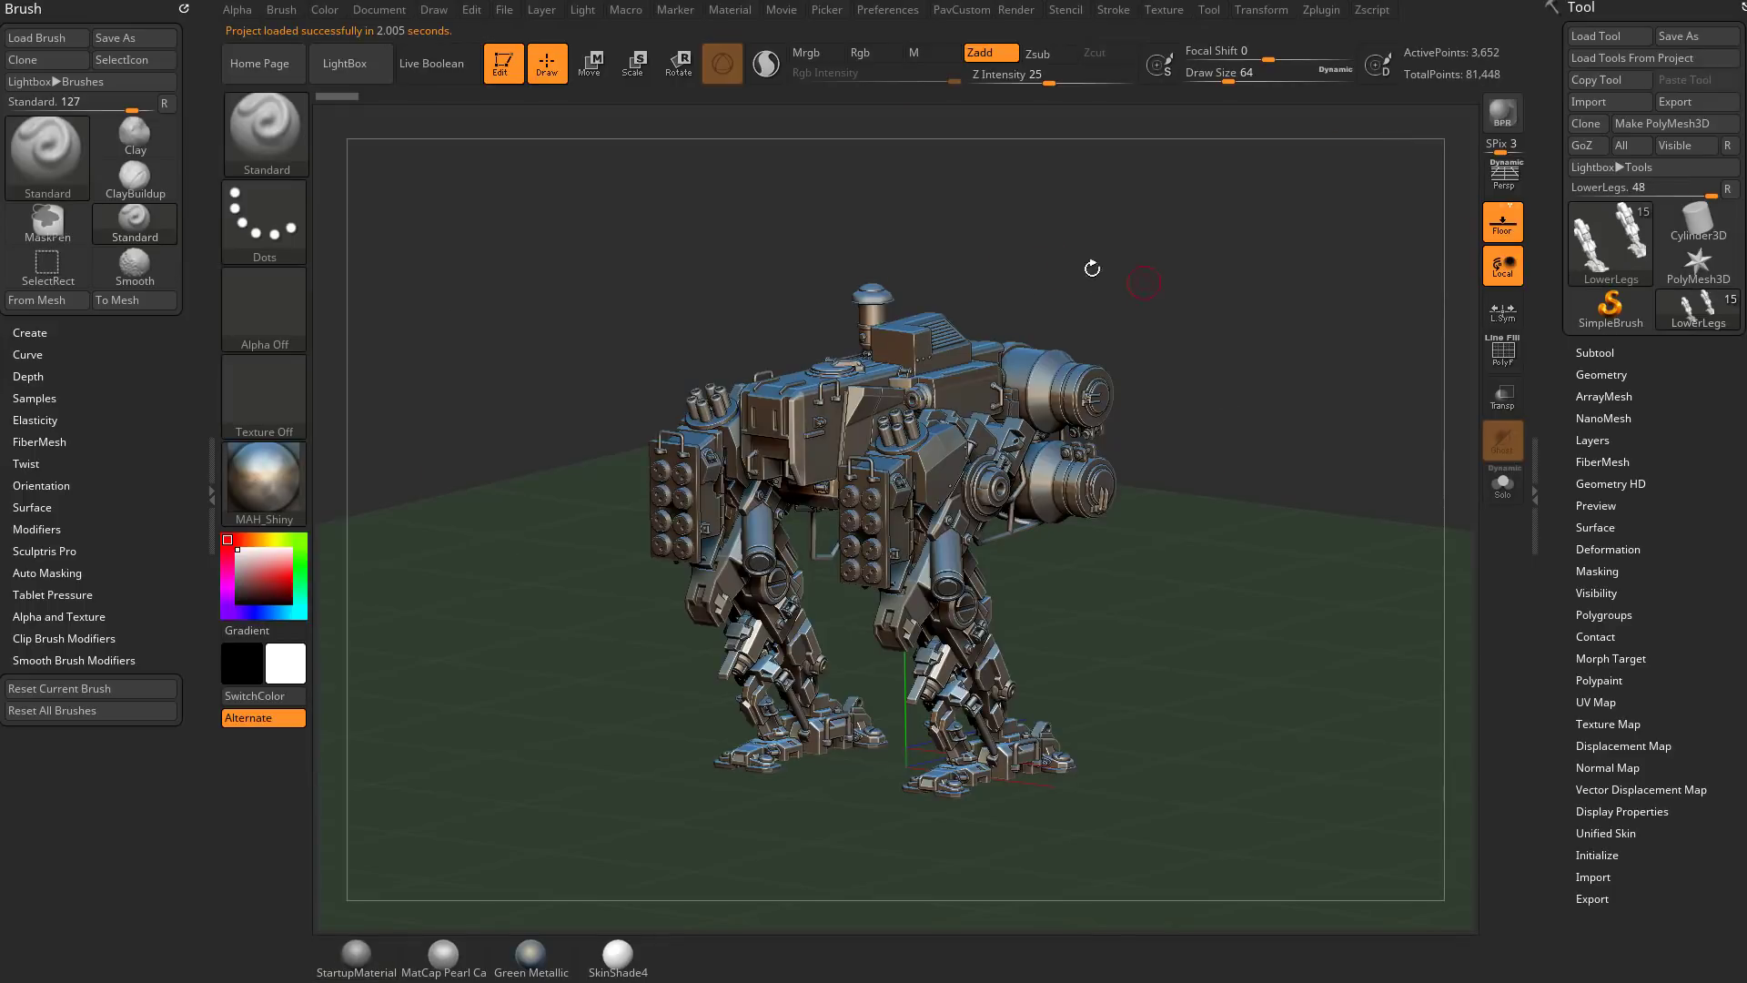
pyautogui.moveTo(1257, 293); pyautogui.dragTo(1523, 193)
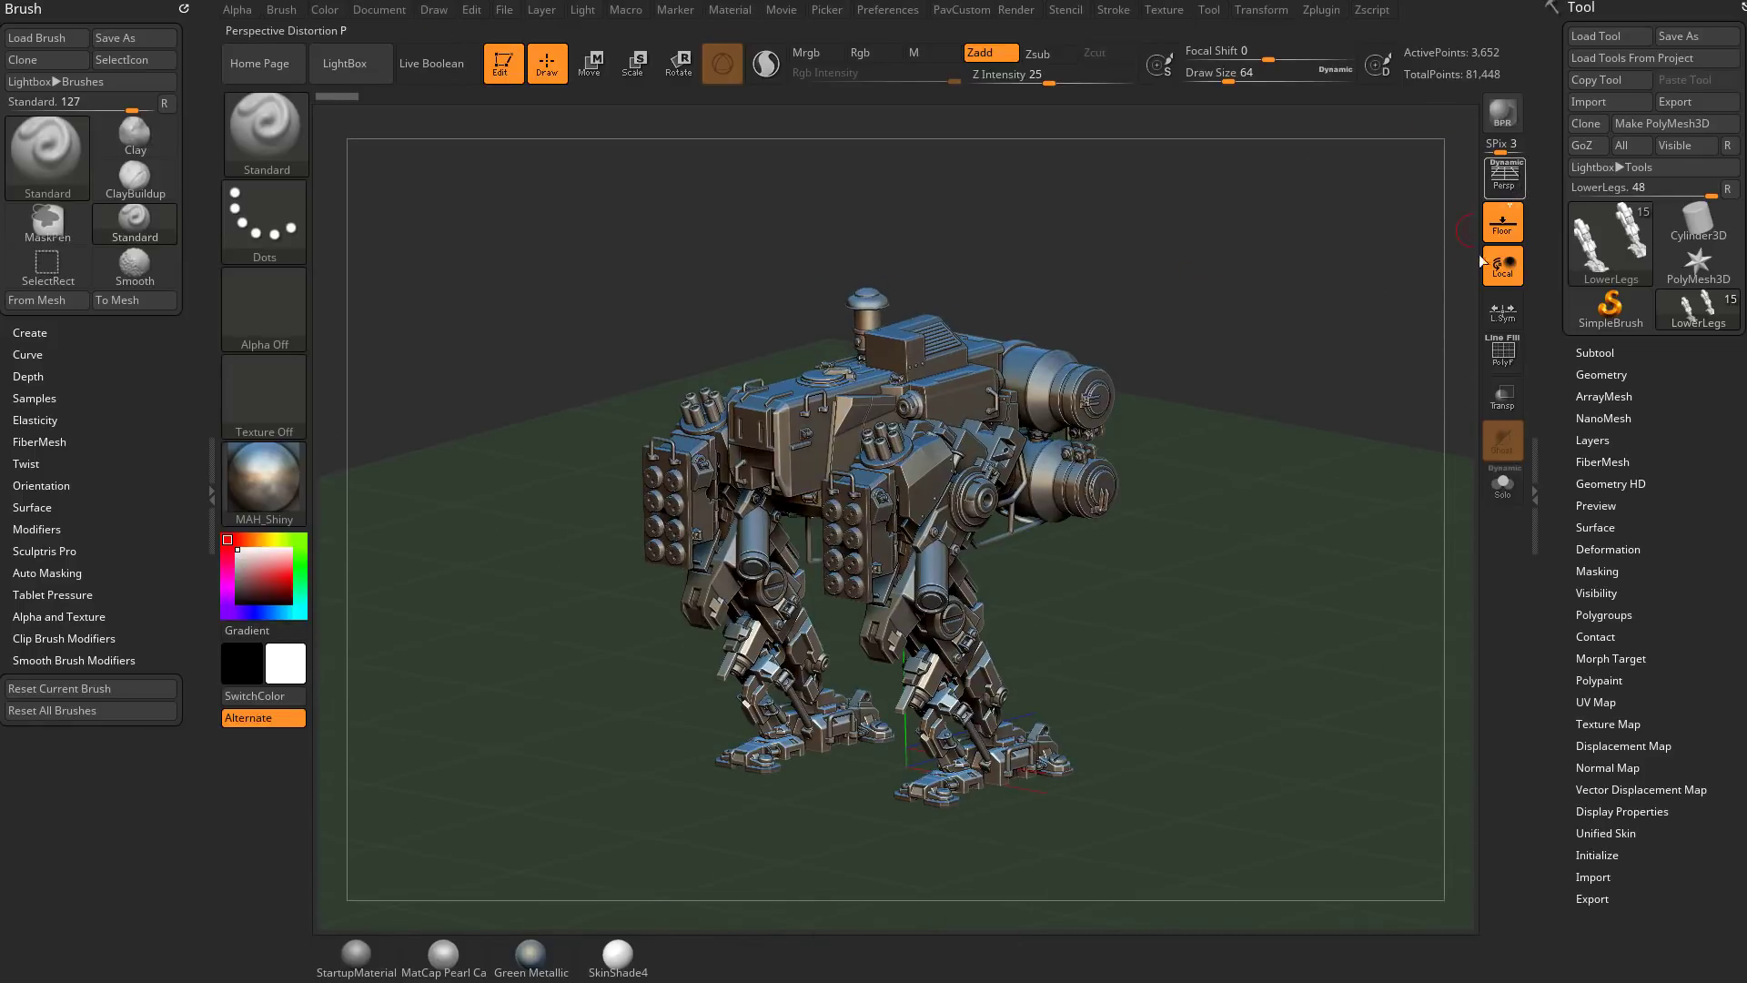
pyautogui.click(1504, 174)
pyautogui.click(1506, 184)
pyautogui.click(1506, 185)
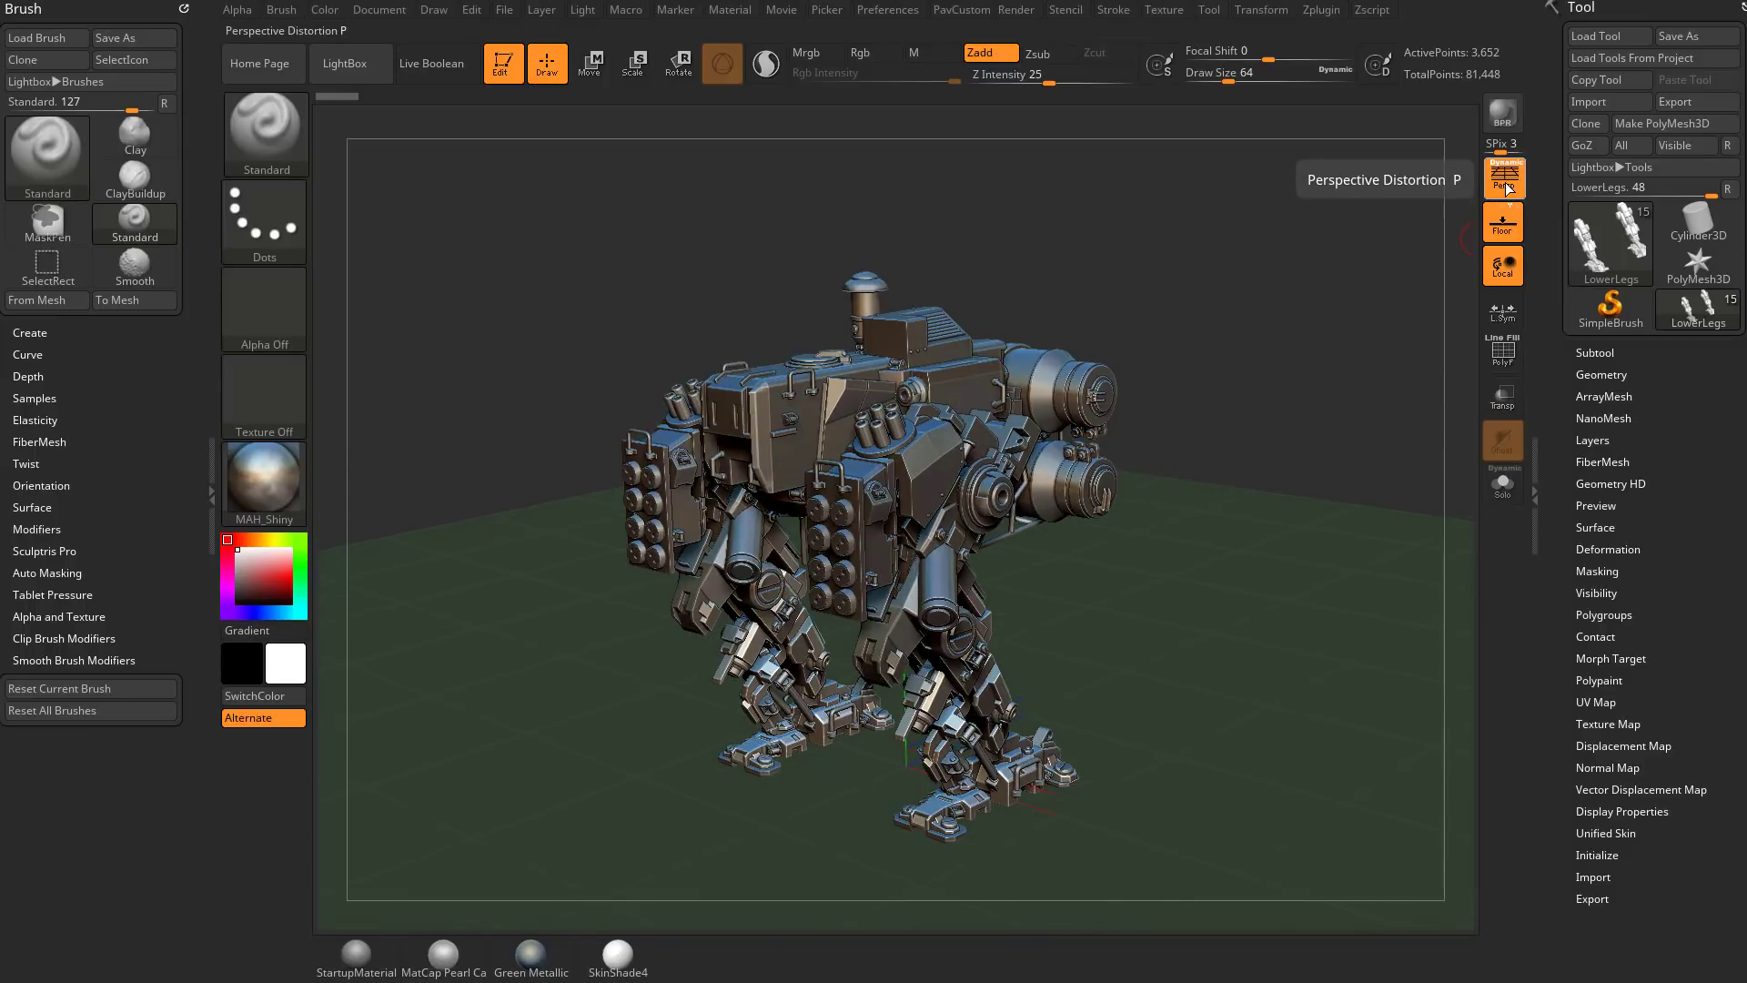
pyautogui.click(1506, 186)
pyautogui.click(1506, 186)
pyautogui.moveTo(1217, 265); pyautogui.dragTo(1468, 132)
pyautogui.click(1502, 113)
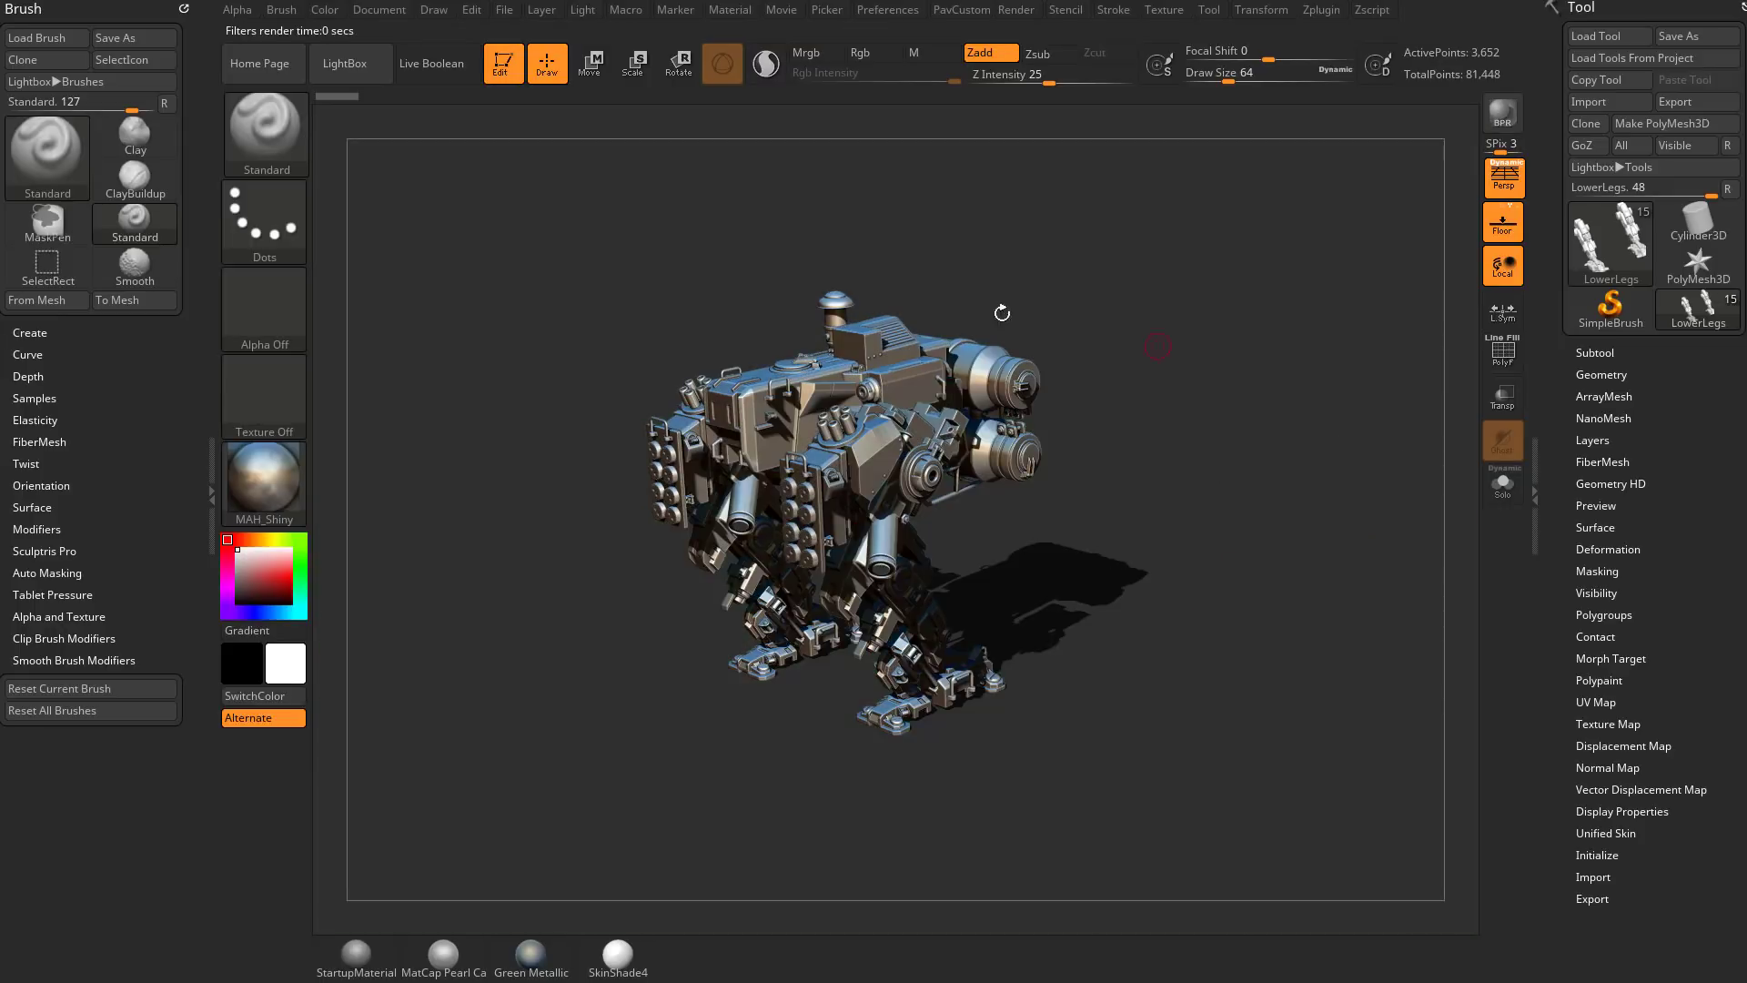
# Open the material library from the Material thumbnail on the left shelf.
pyautogui.click(286, 475)
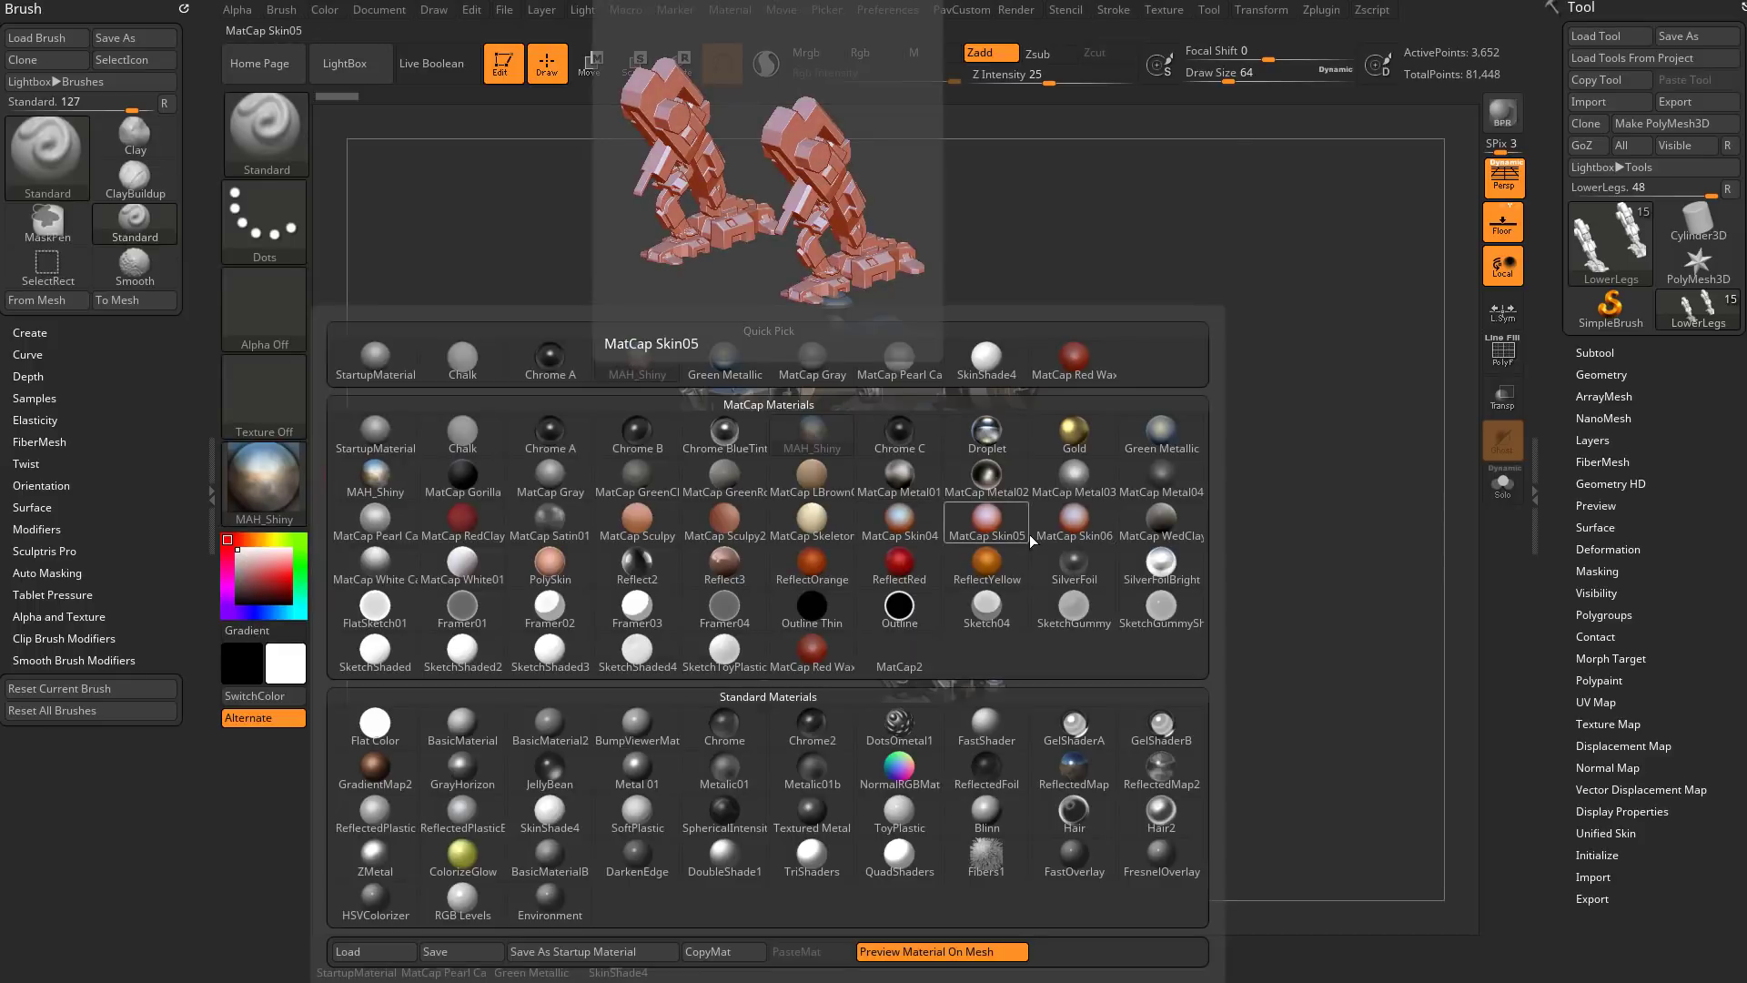
# Apply MatCap Gray to the mech, browse the material list unchanged, then switch to the YouTube playlists.
pyautogui.click(813, 368)
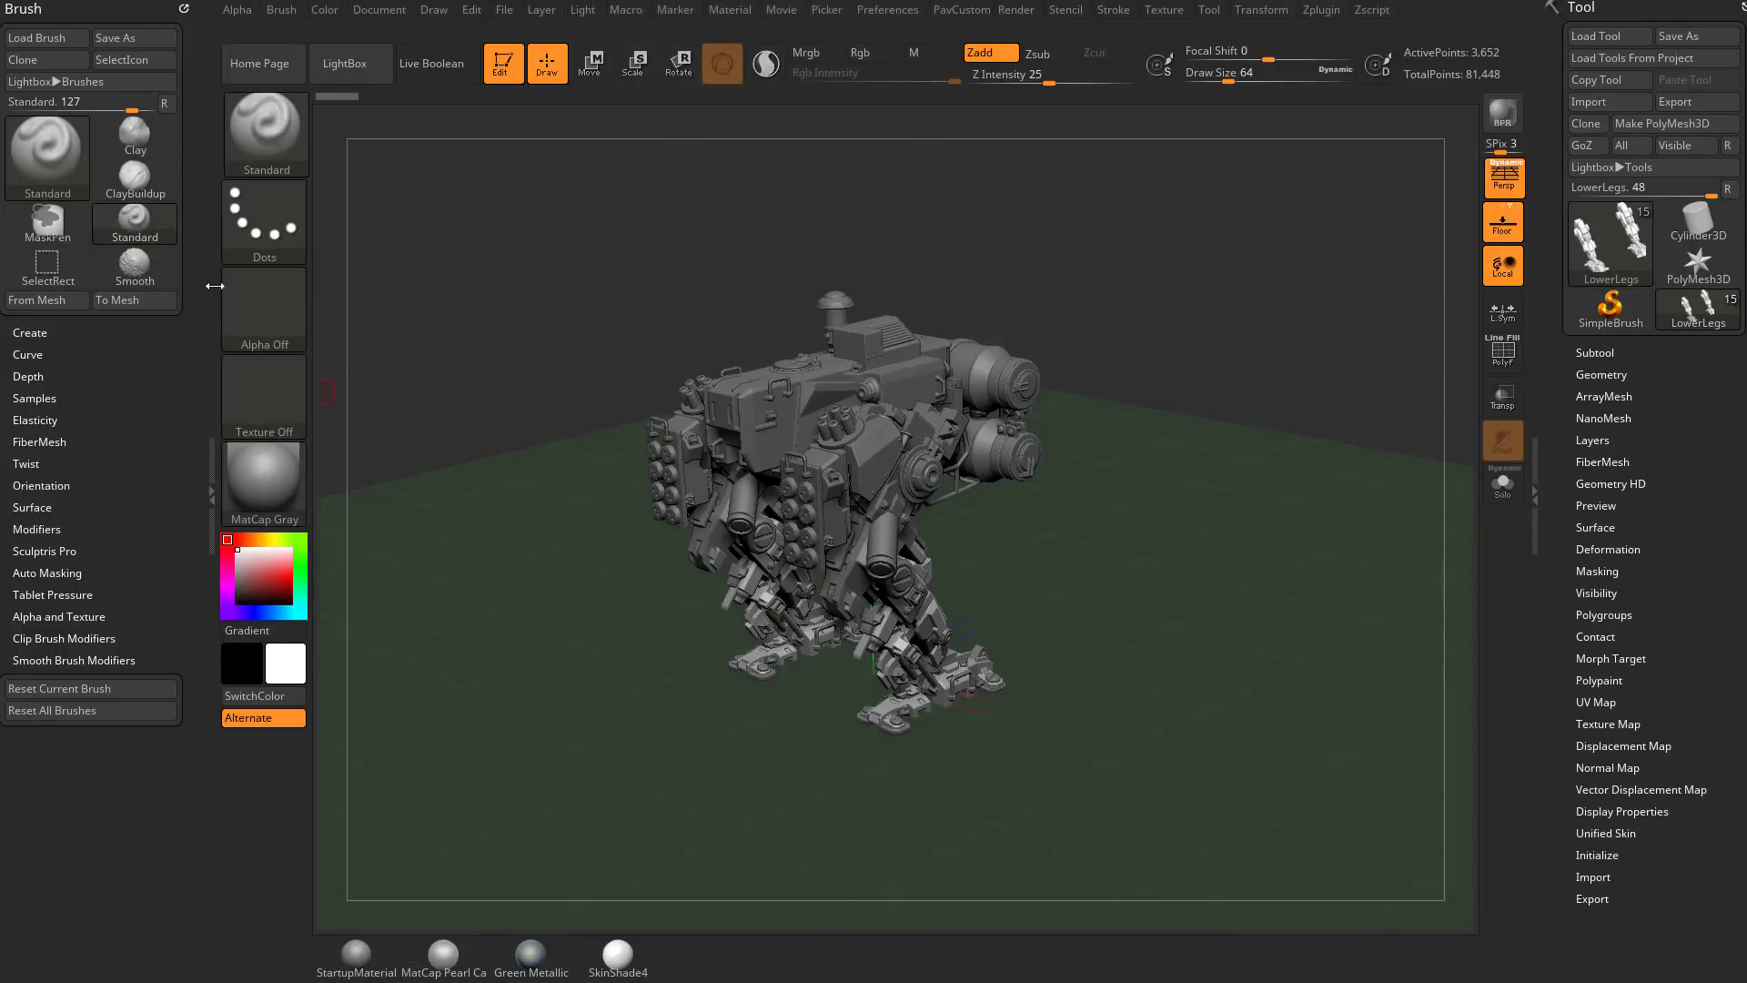
pyautogui.press('m')
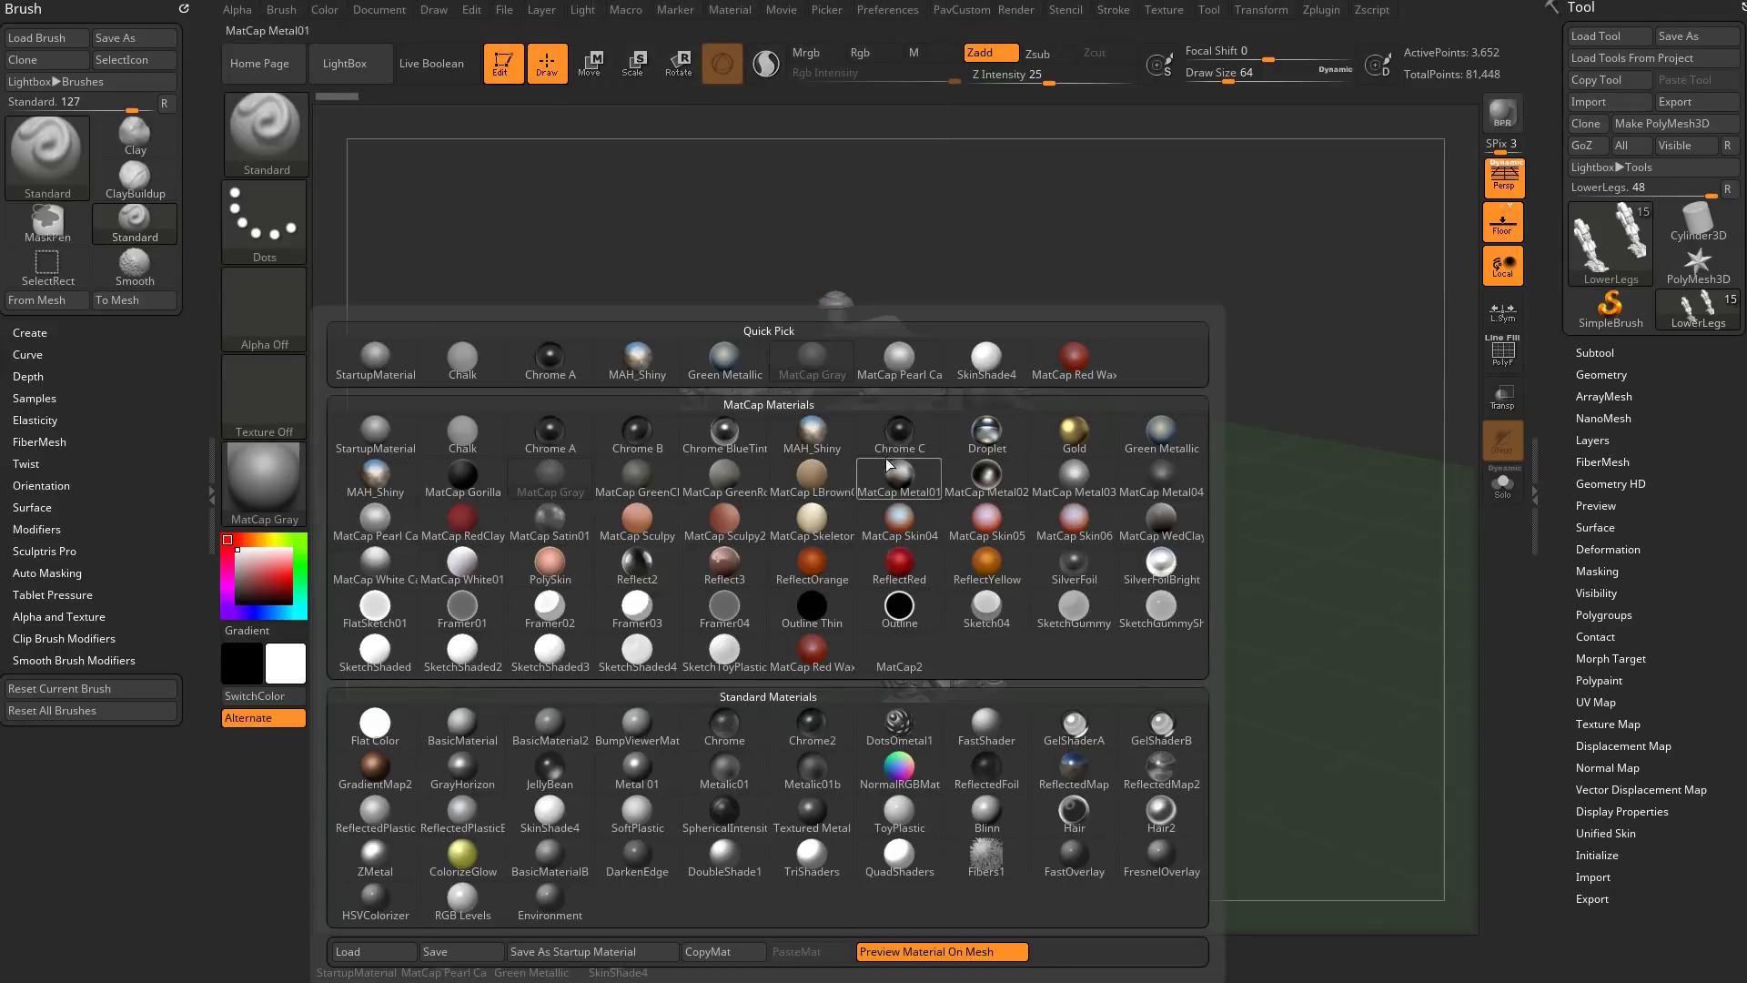
pyautogui.moveTo(818, 516)
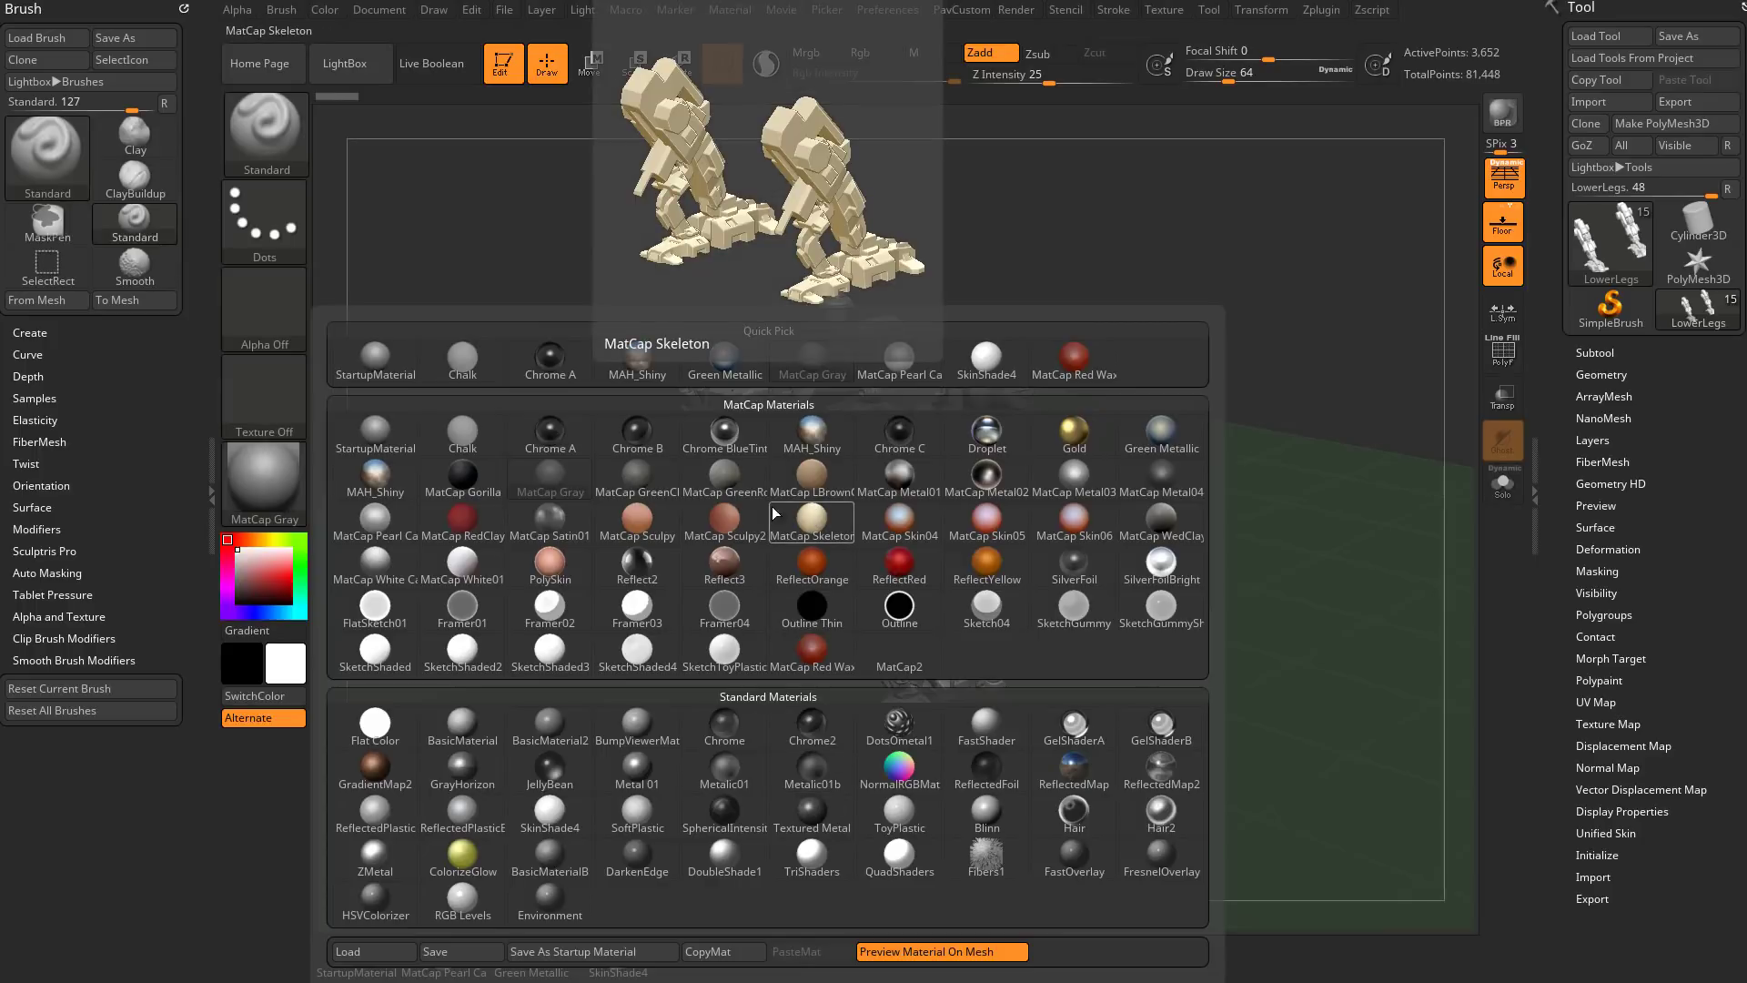
pyautogui.click(264, 470)
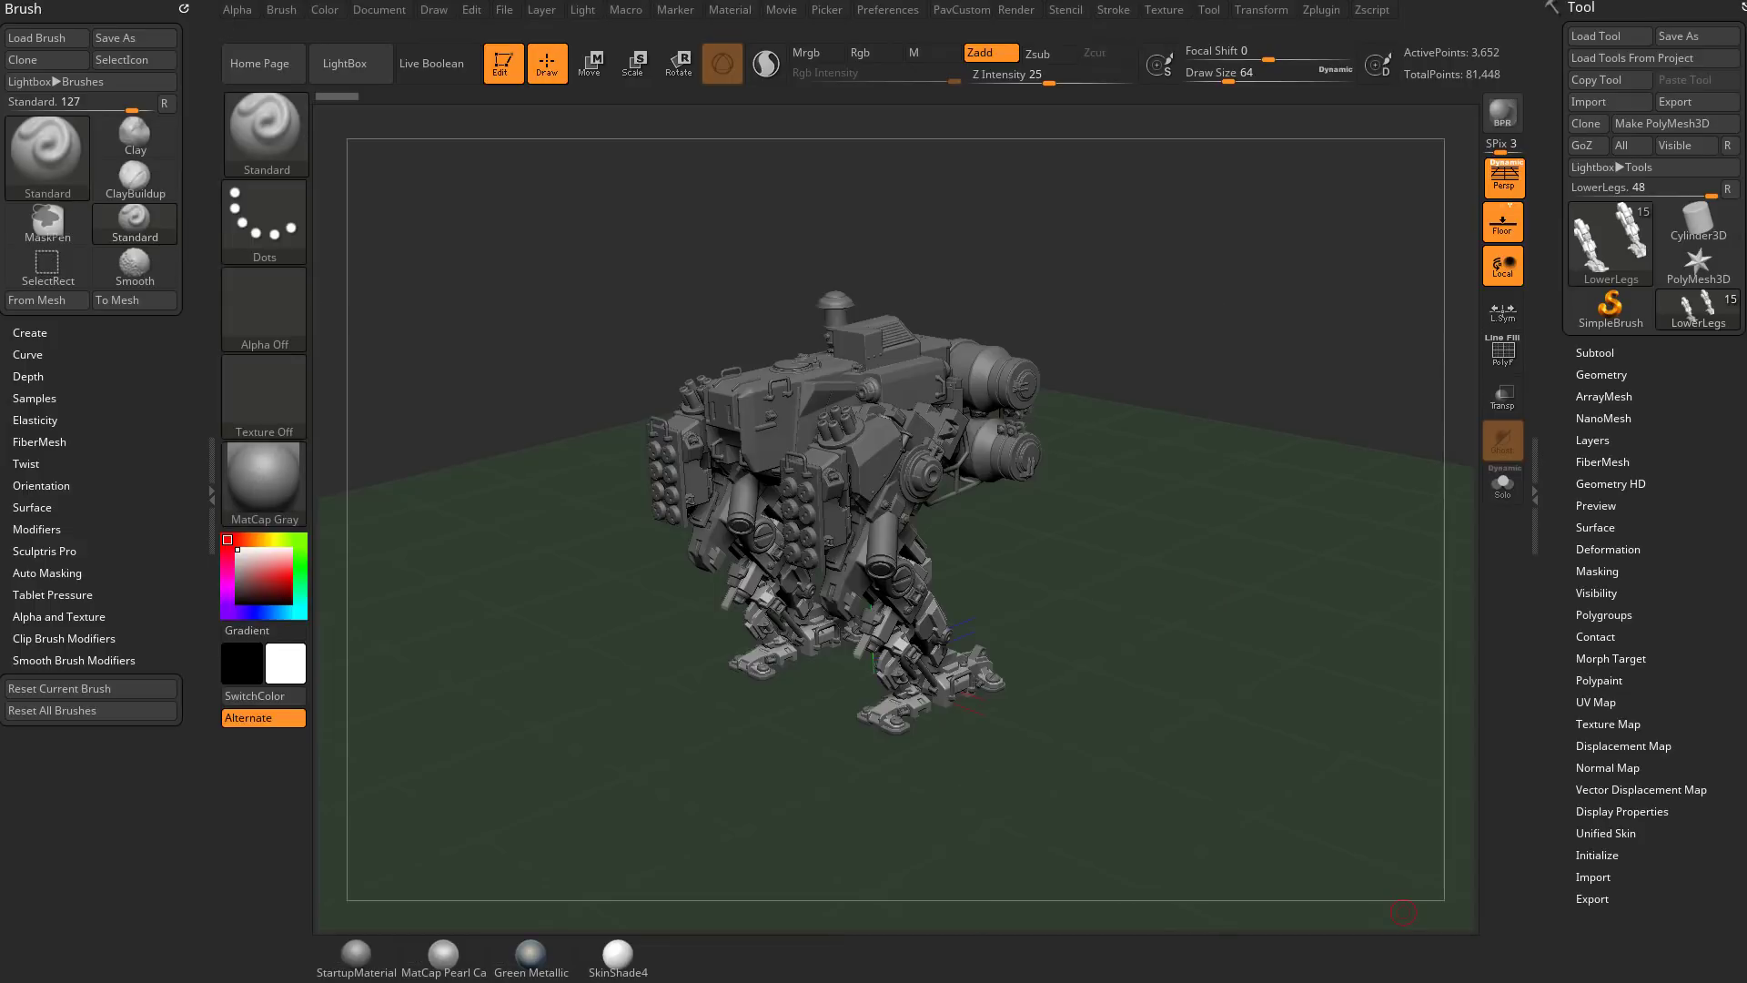
pyautogui.hotkey('alt', 'Tab')
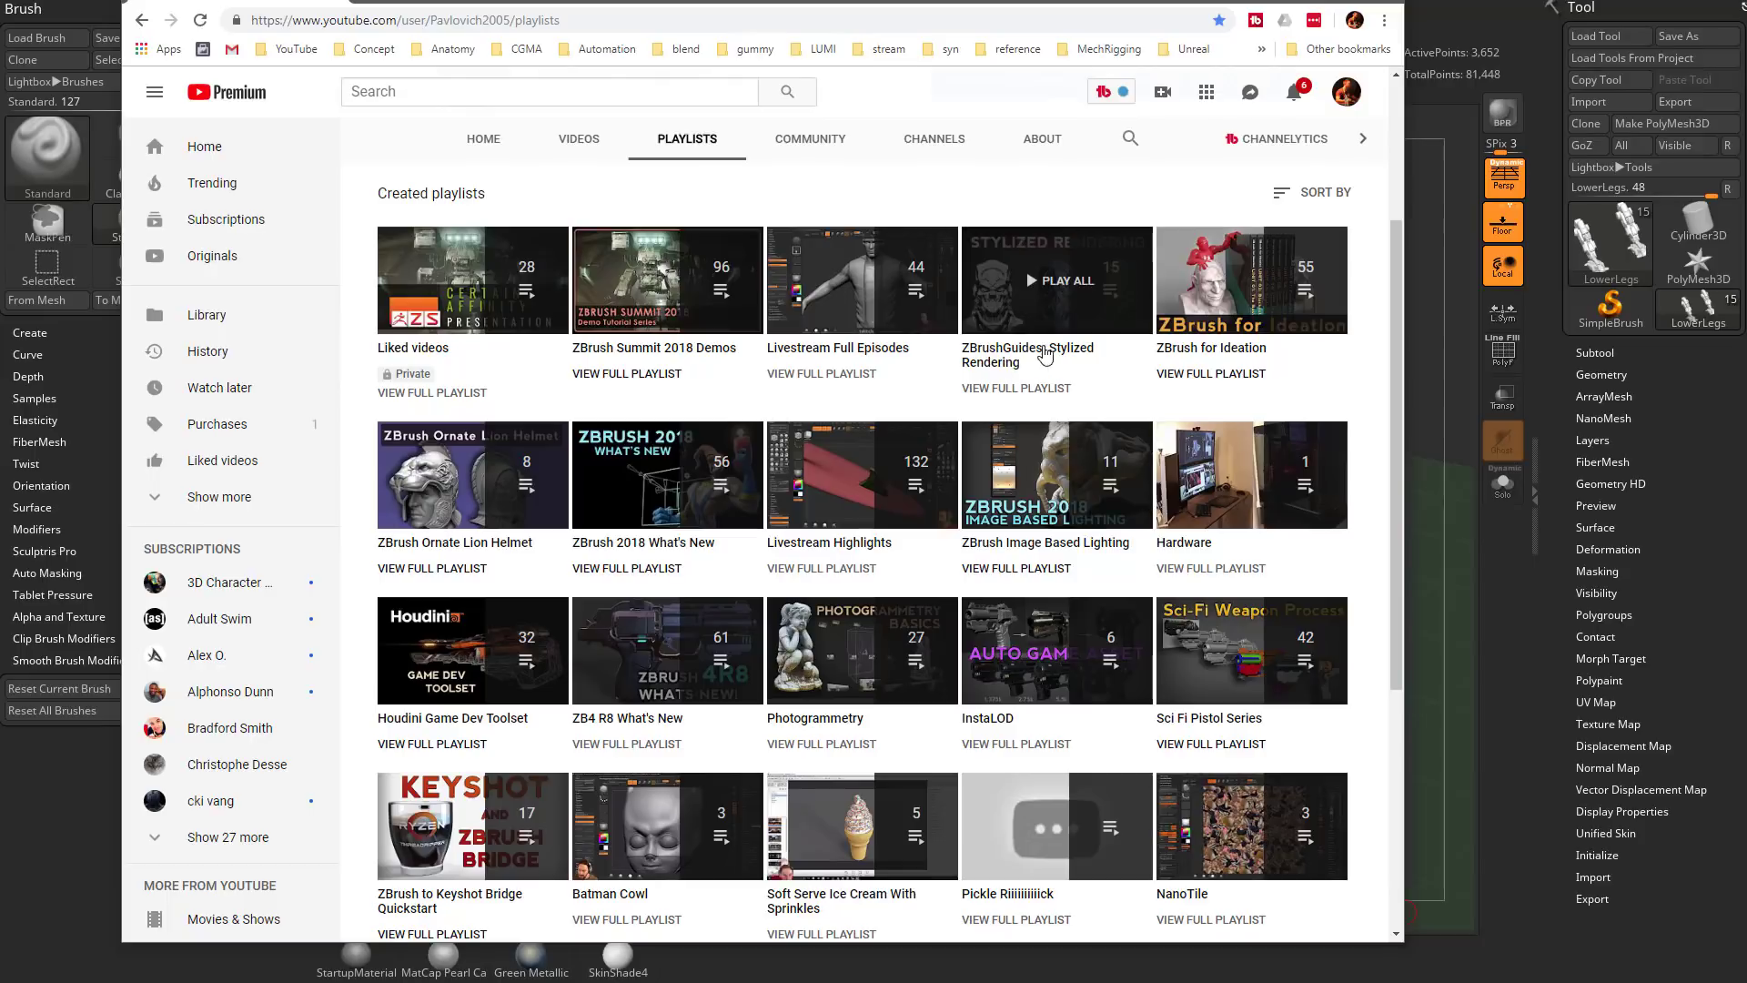
pyautogui.hotkey('alt', 'Tab')
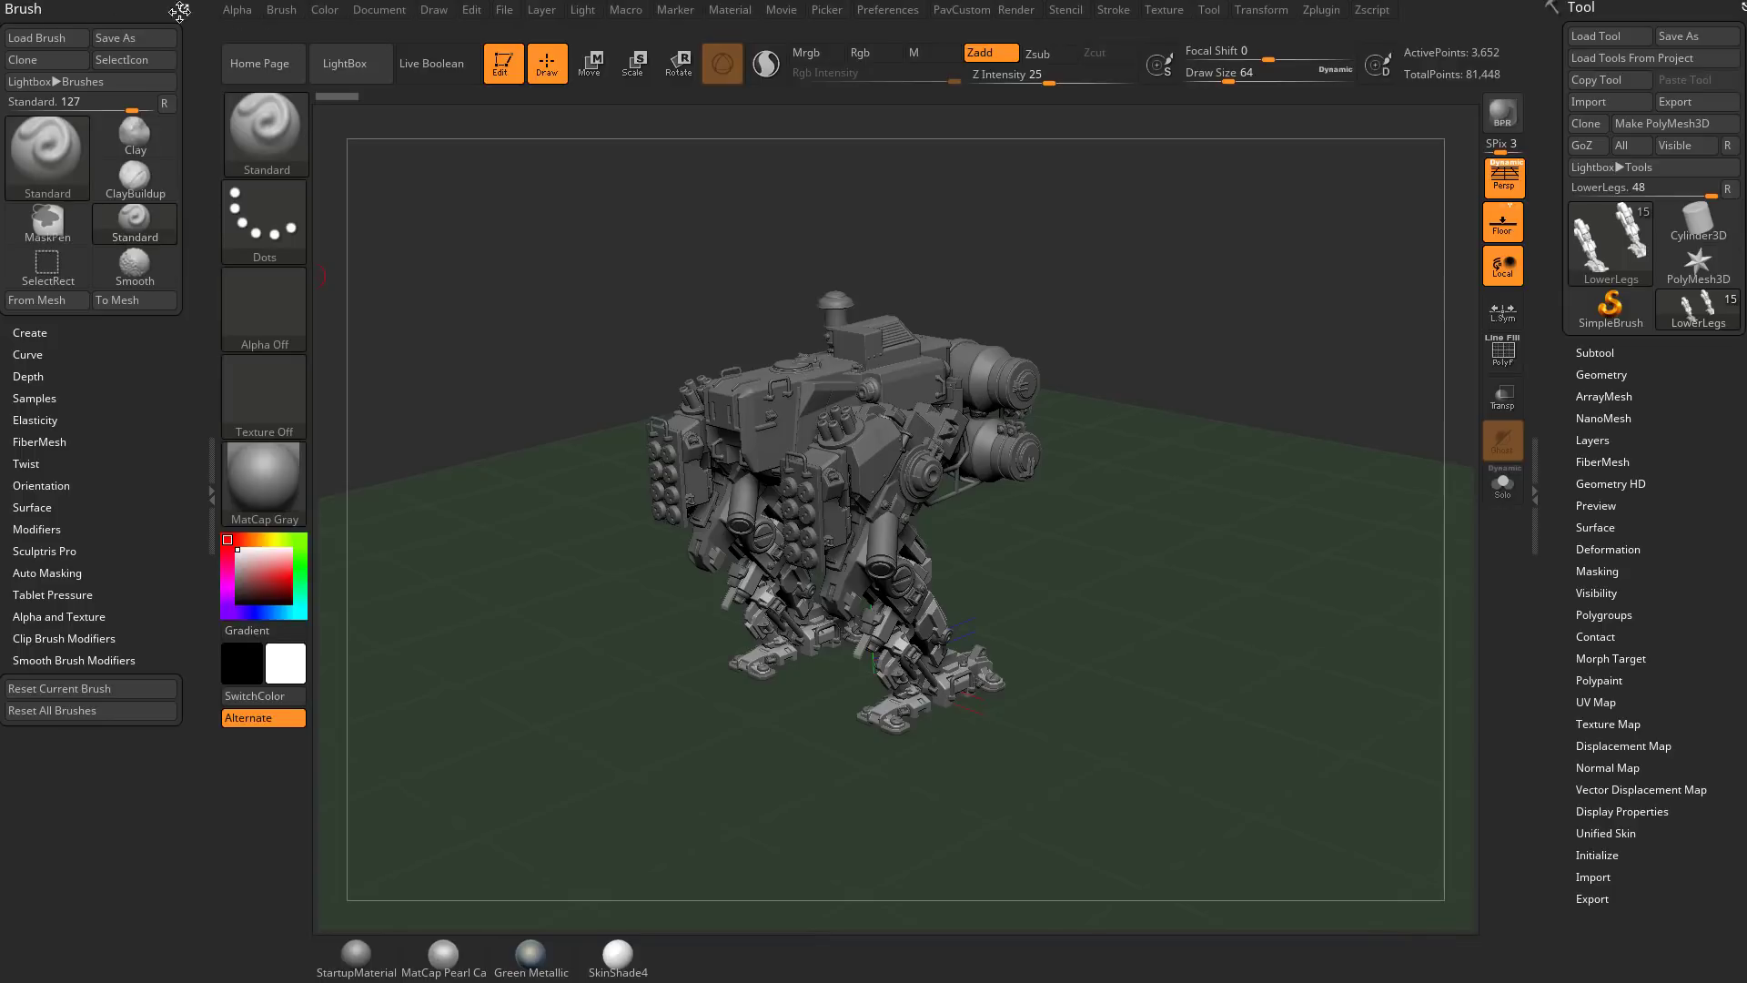
# Collapse the left brush tray and put away the Brush palette, keeping the MatCap Gray mech.
pyautogui.click(210, 483)
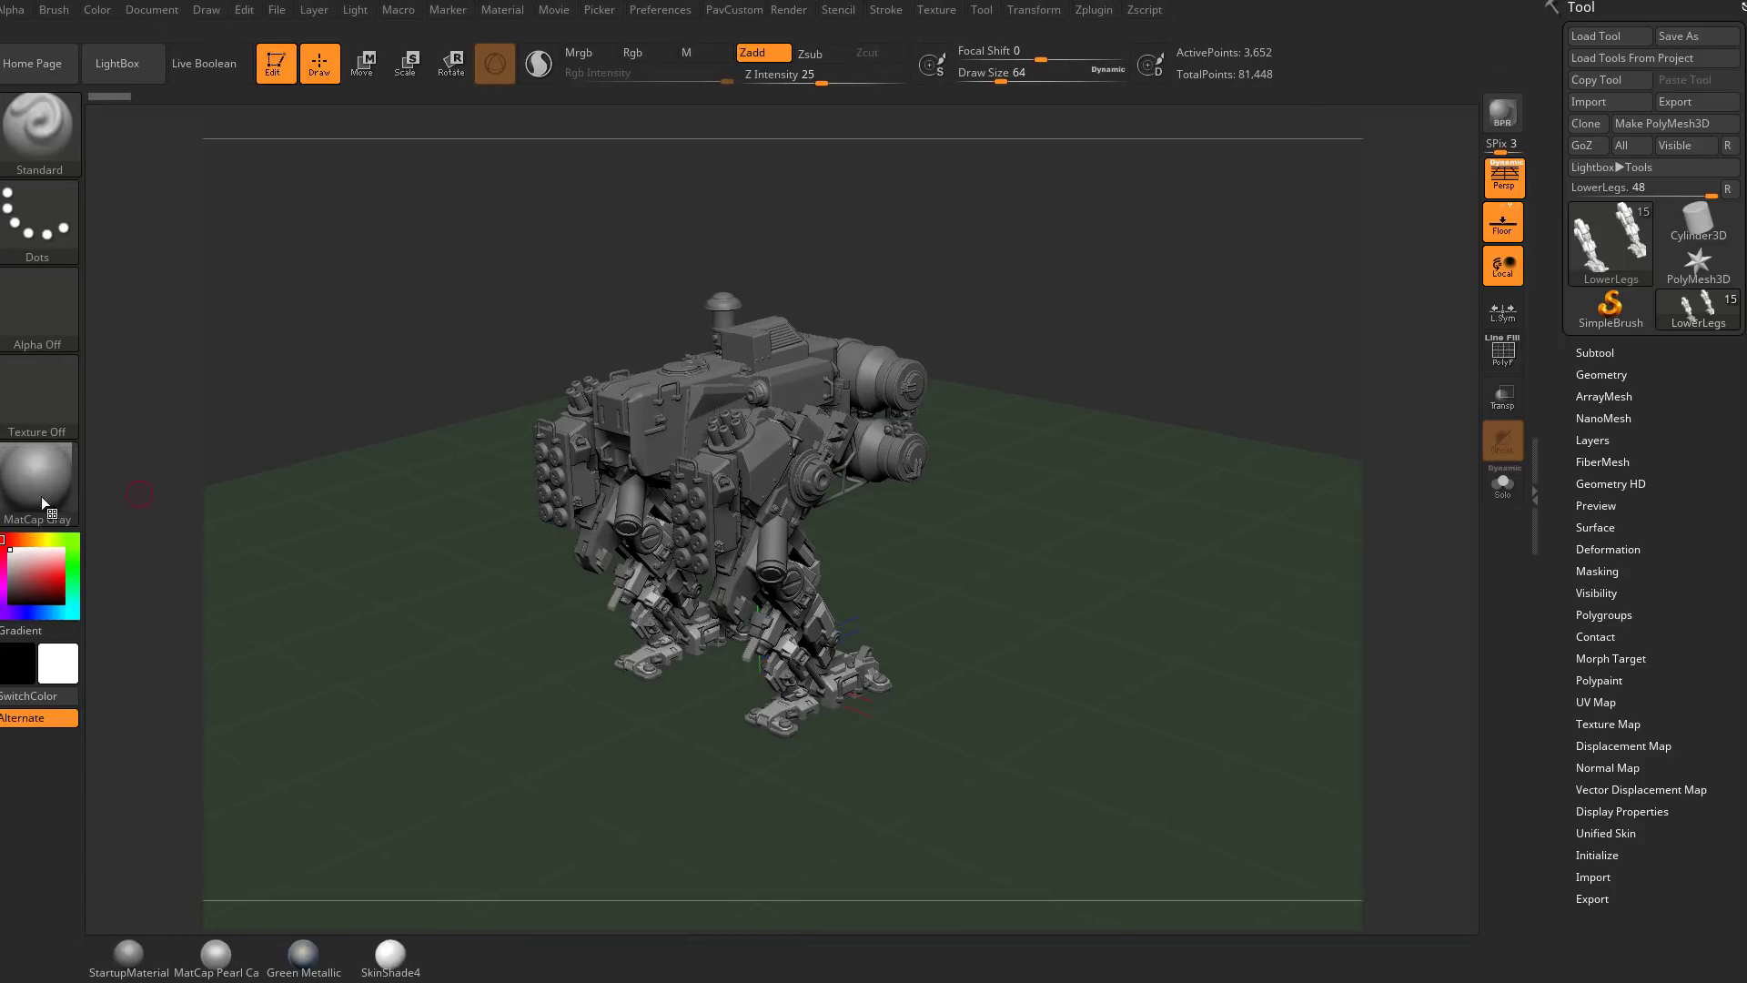
pyautogui.click(3, 468)
pyautogui.click(3, 469)
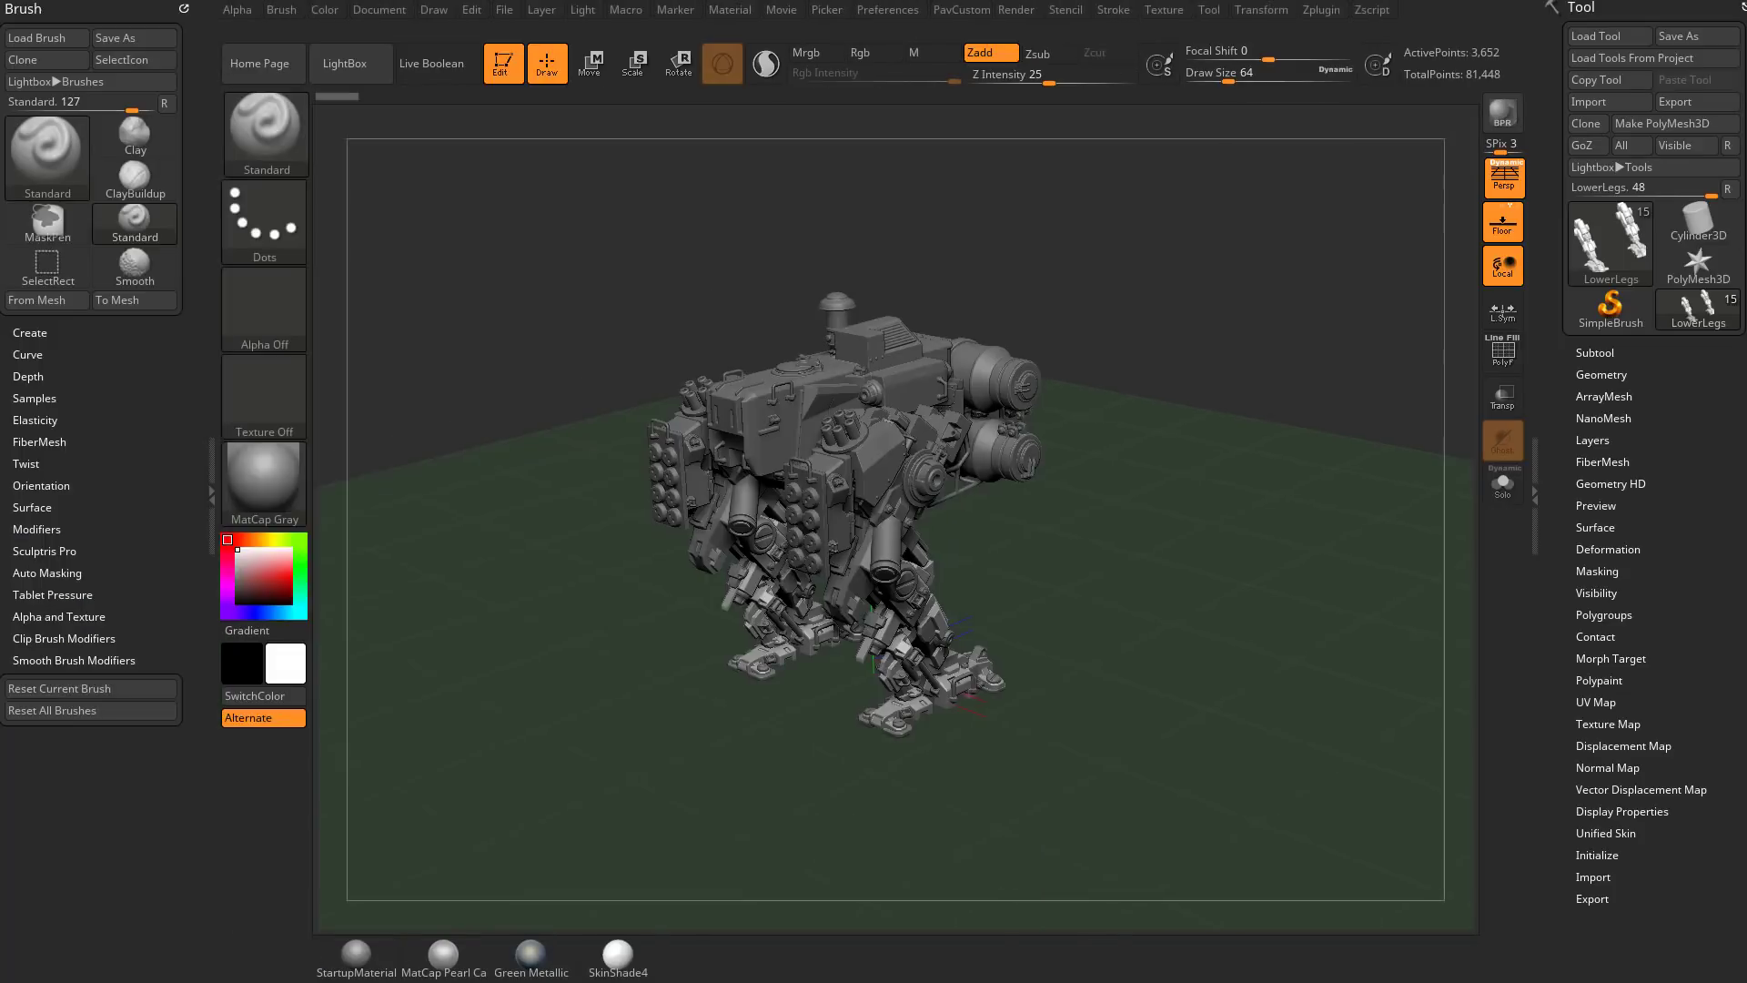
pyautogui.click(185, 9)
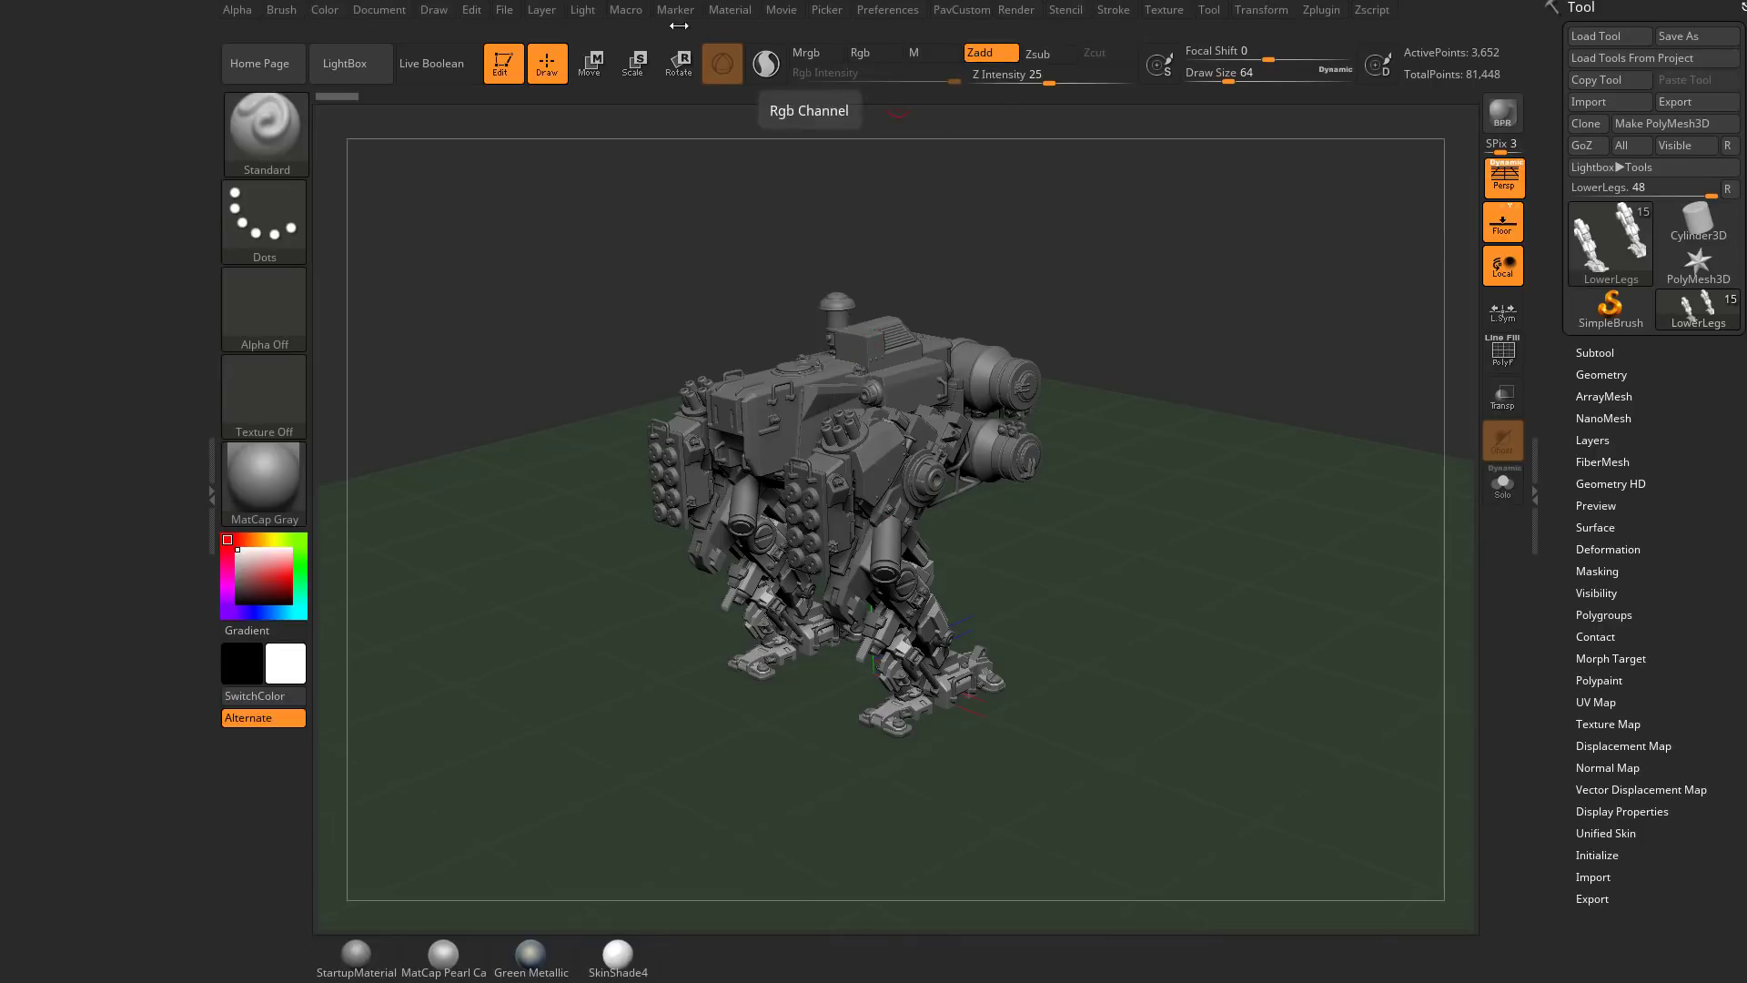
# Dock the Light palette in the left tray, place the light on the right, and render a BPR shadow.
pyautogui.click(582, 11)
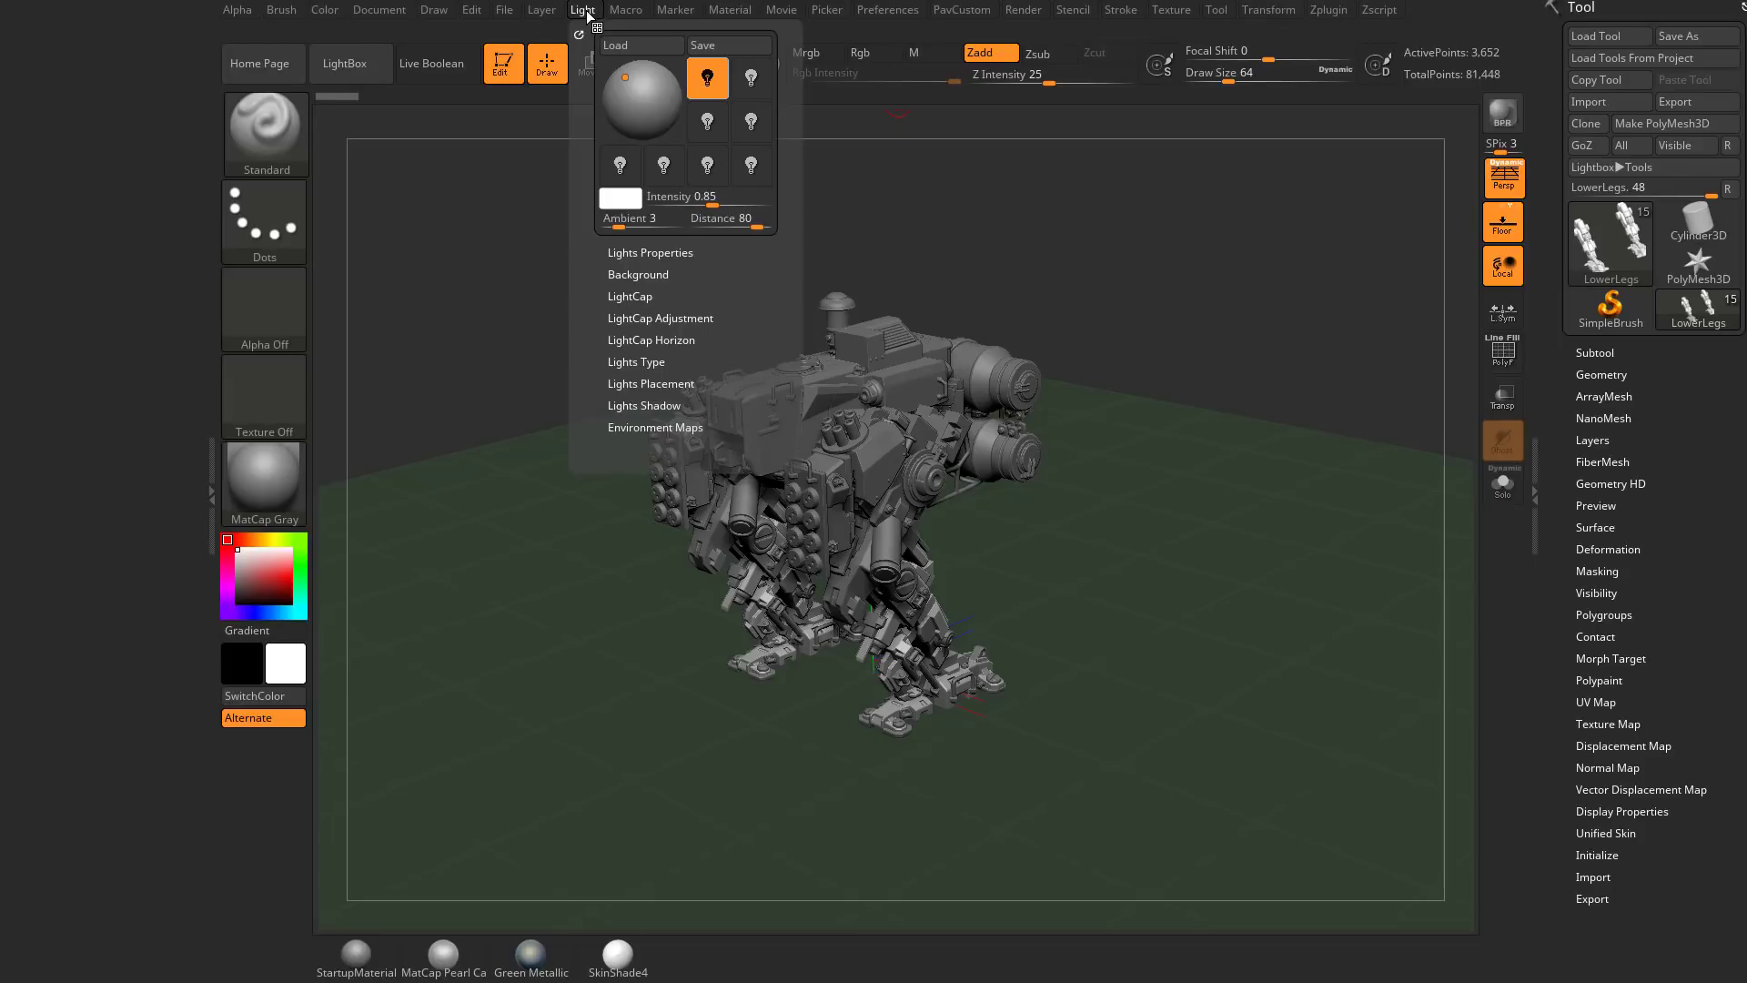
pyautogui.moveTo(580, 33); pyautogui.dragTo(109, 228)
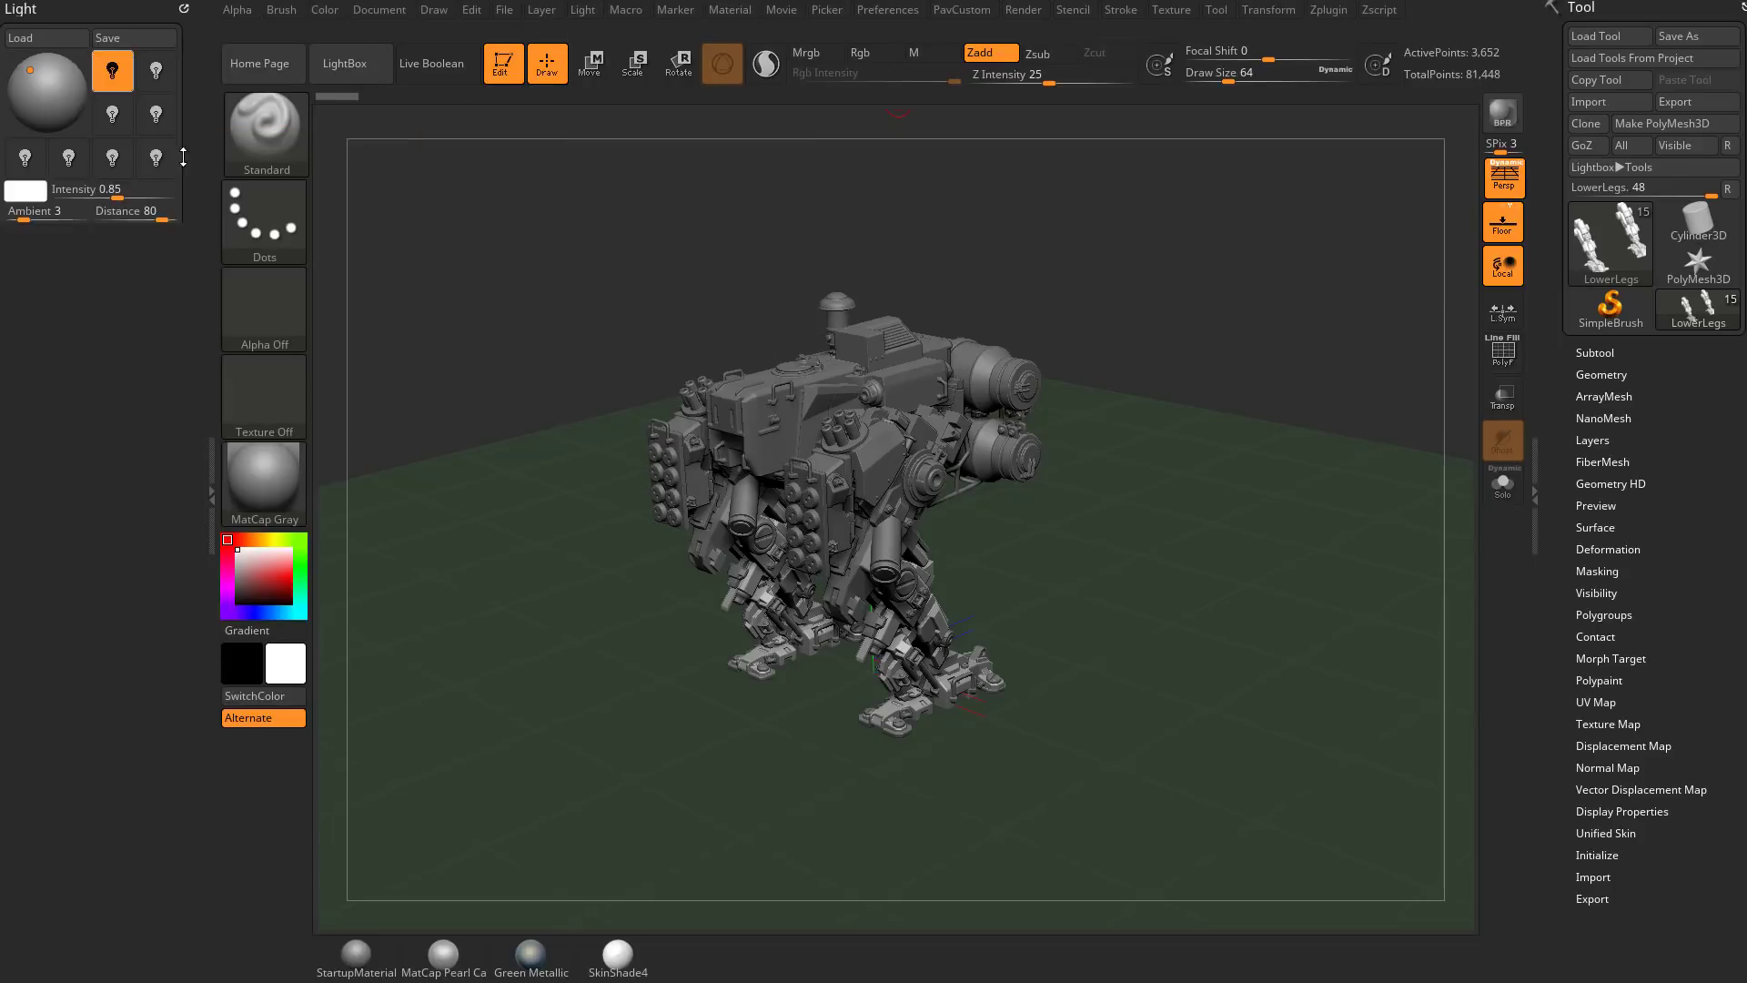
pyautogui.click(54, 84)
pyautogui.moveTo(54, 84); pyautogui.dragTo(35, 79)
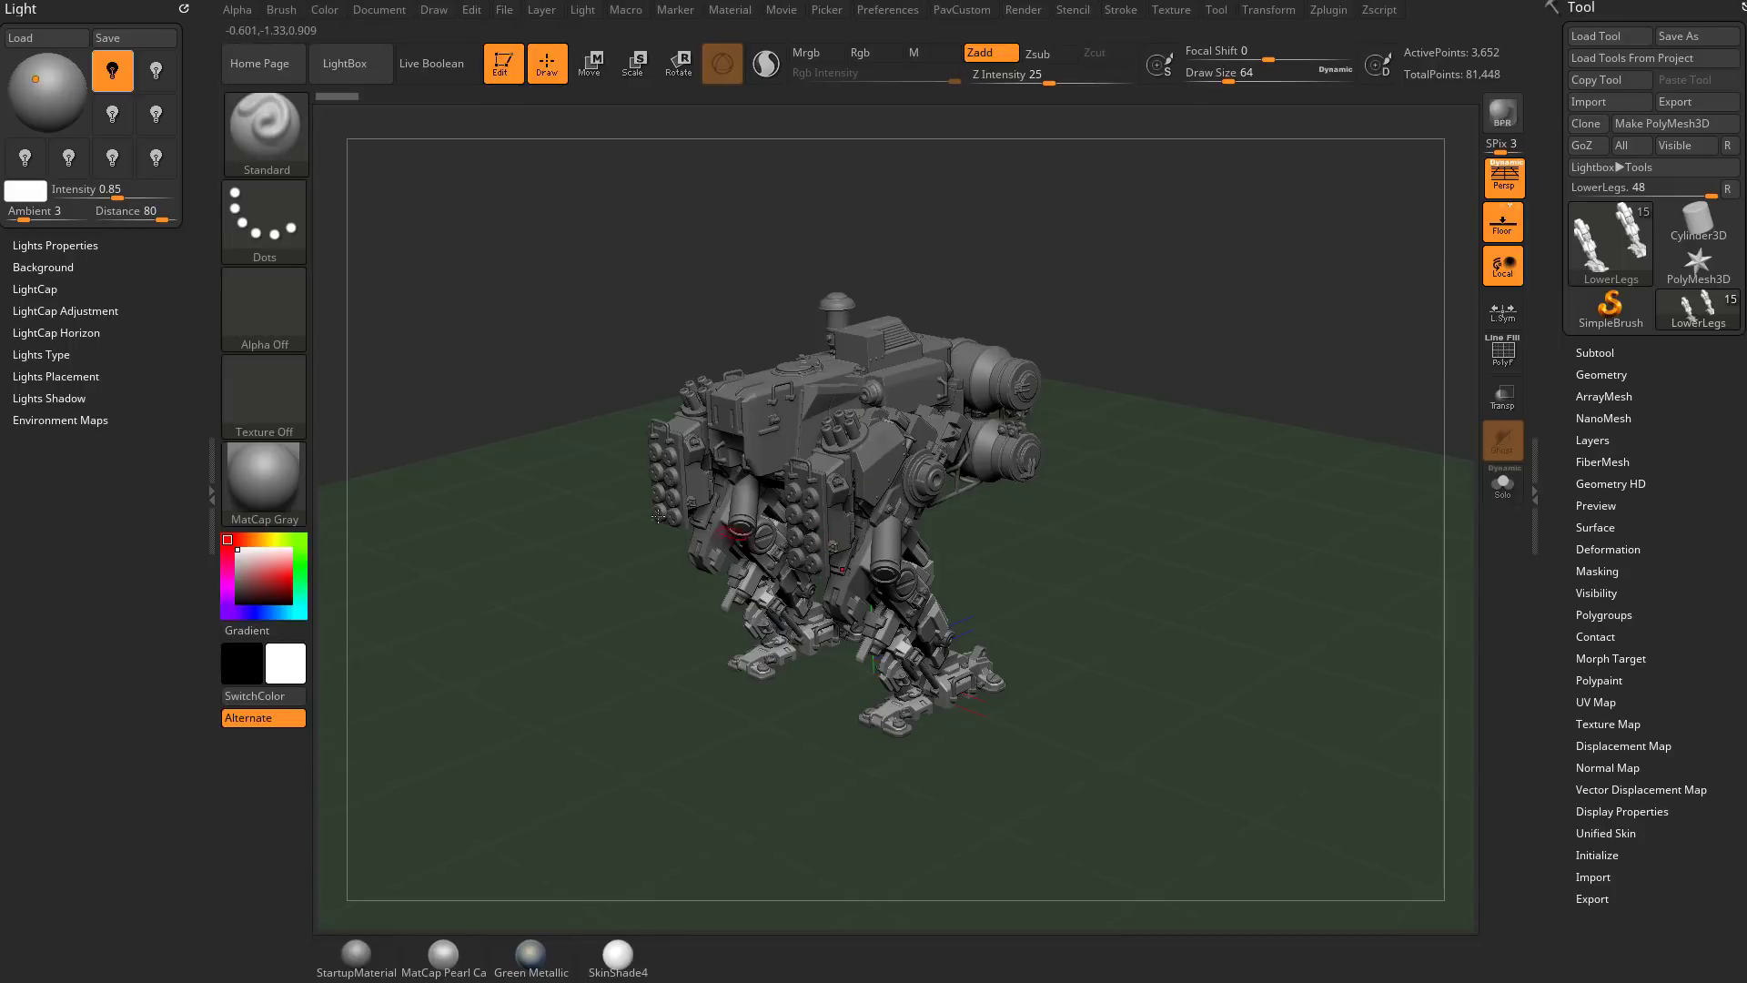
pyautogui.click(61, 83)
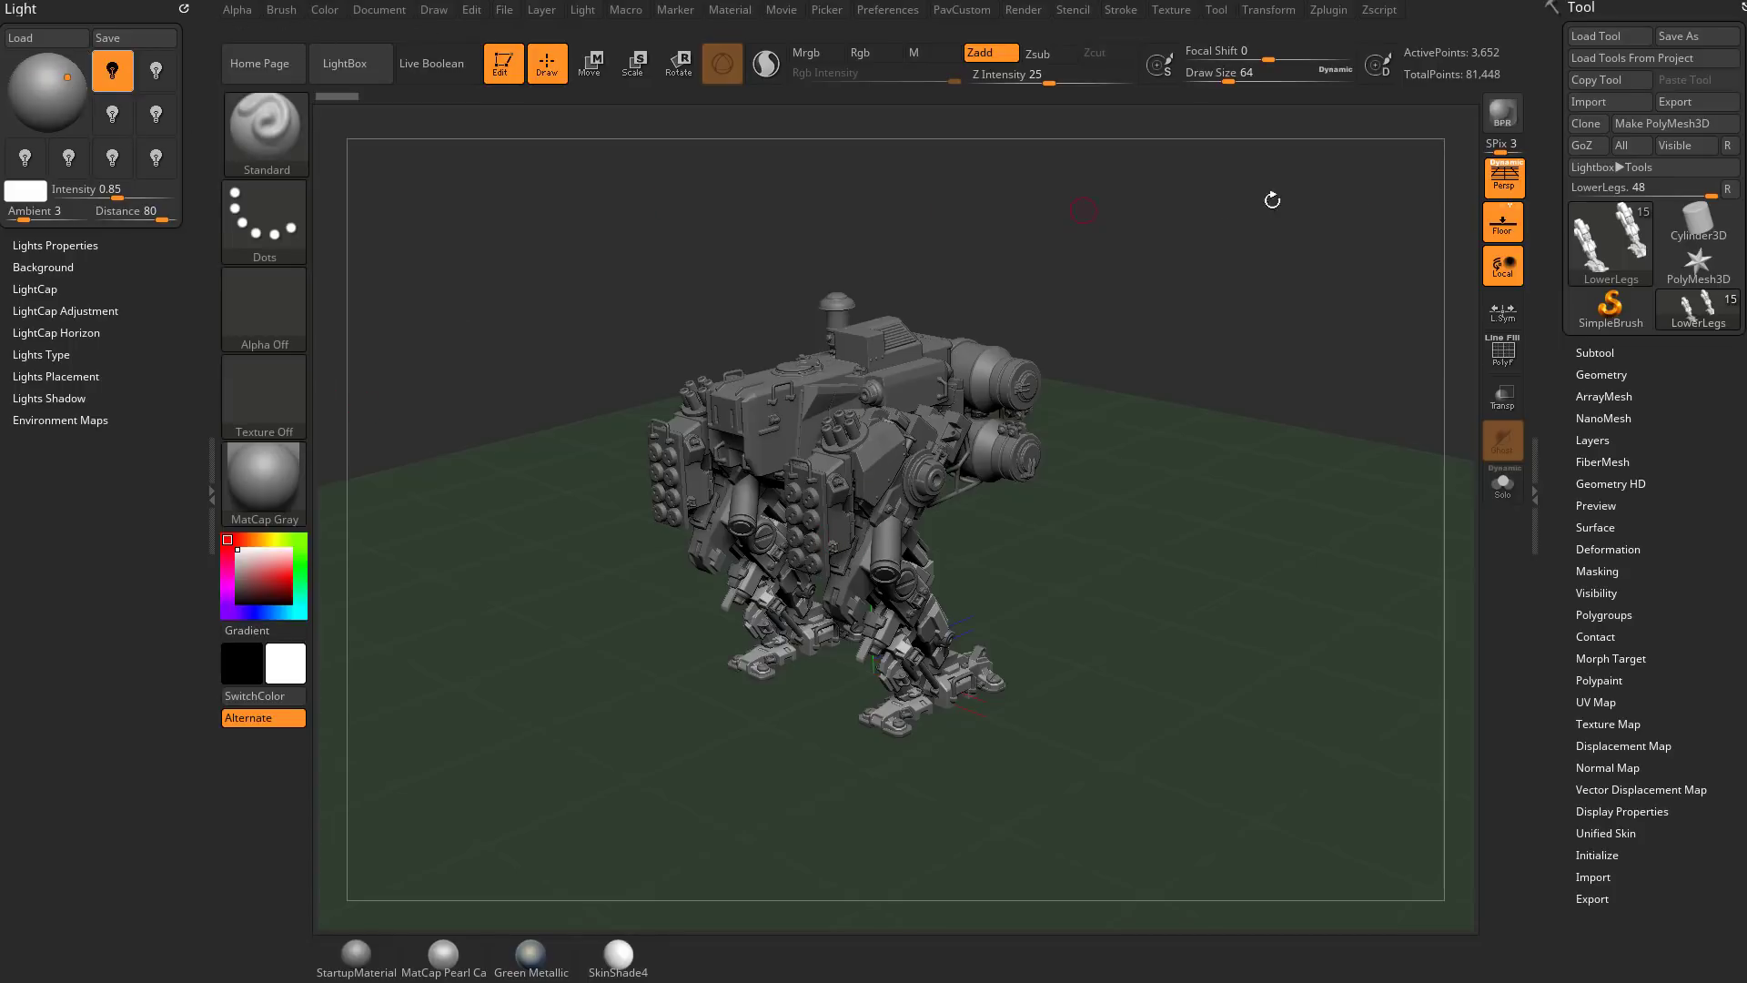
pyautogui.click(1493, 121)
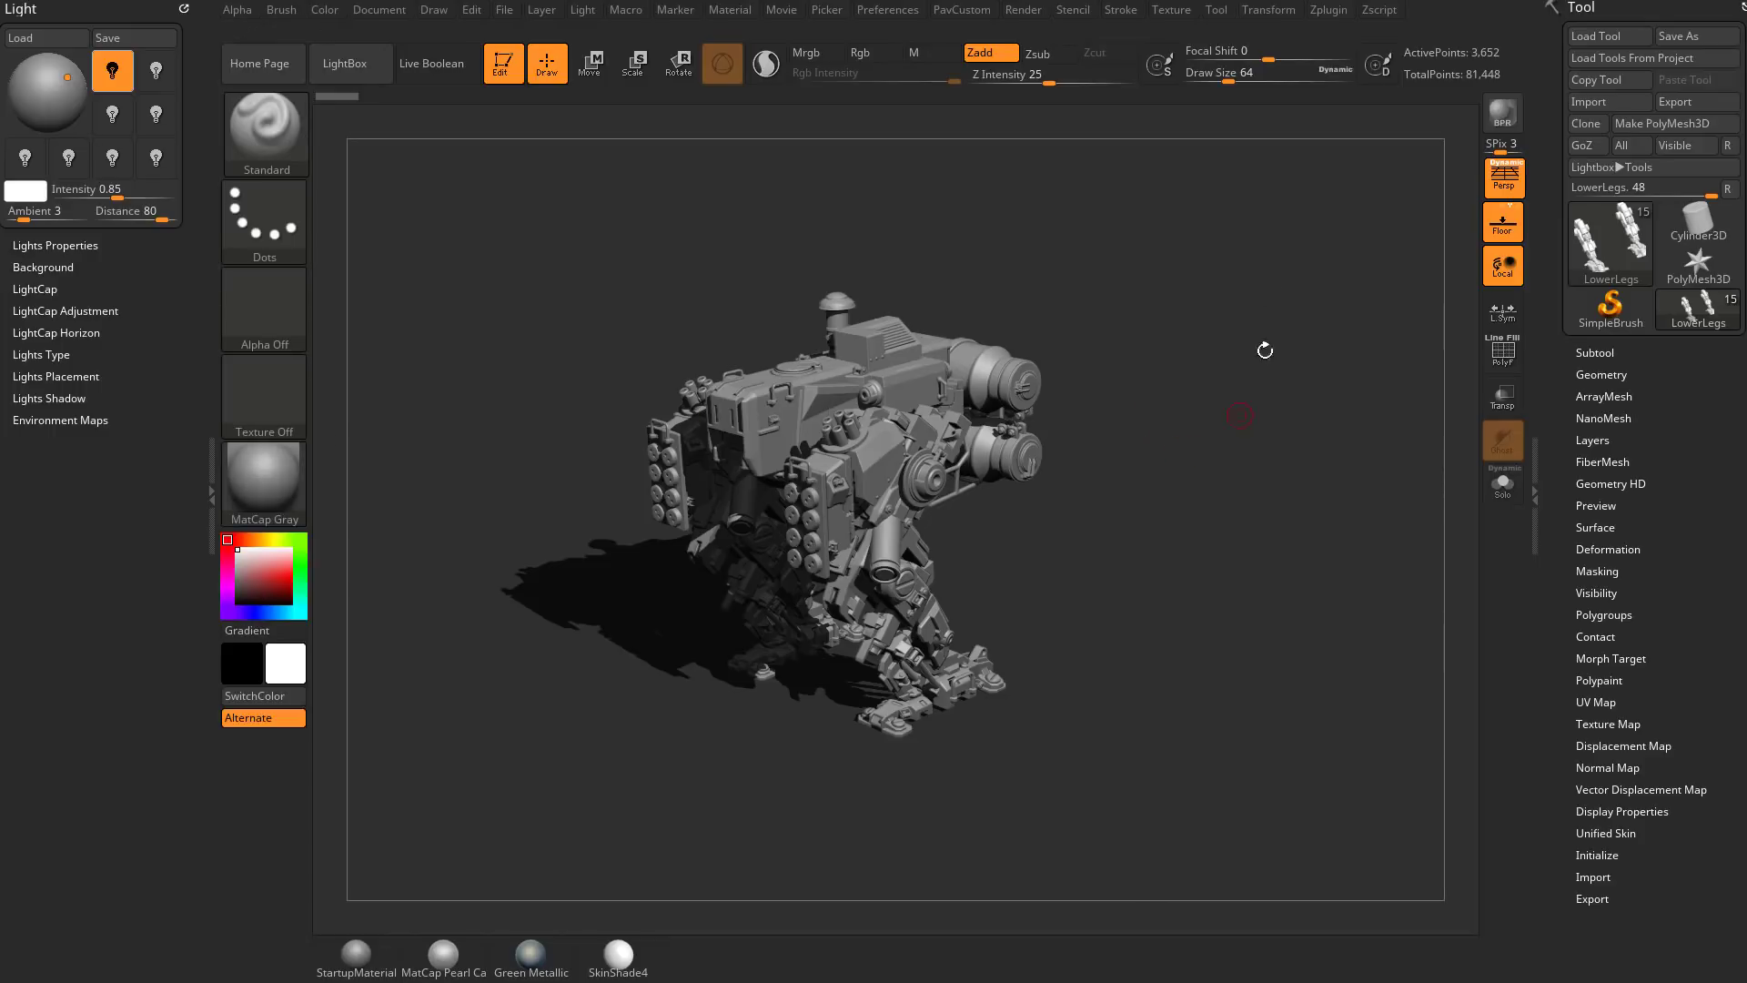
# Turn the mech frontal, render a BPR preview with the floor hidden, then restore the floor and open Draw.
pyautogui.moveTo(1170, 403); pyautogui.dragTo(1189, 423)
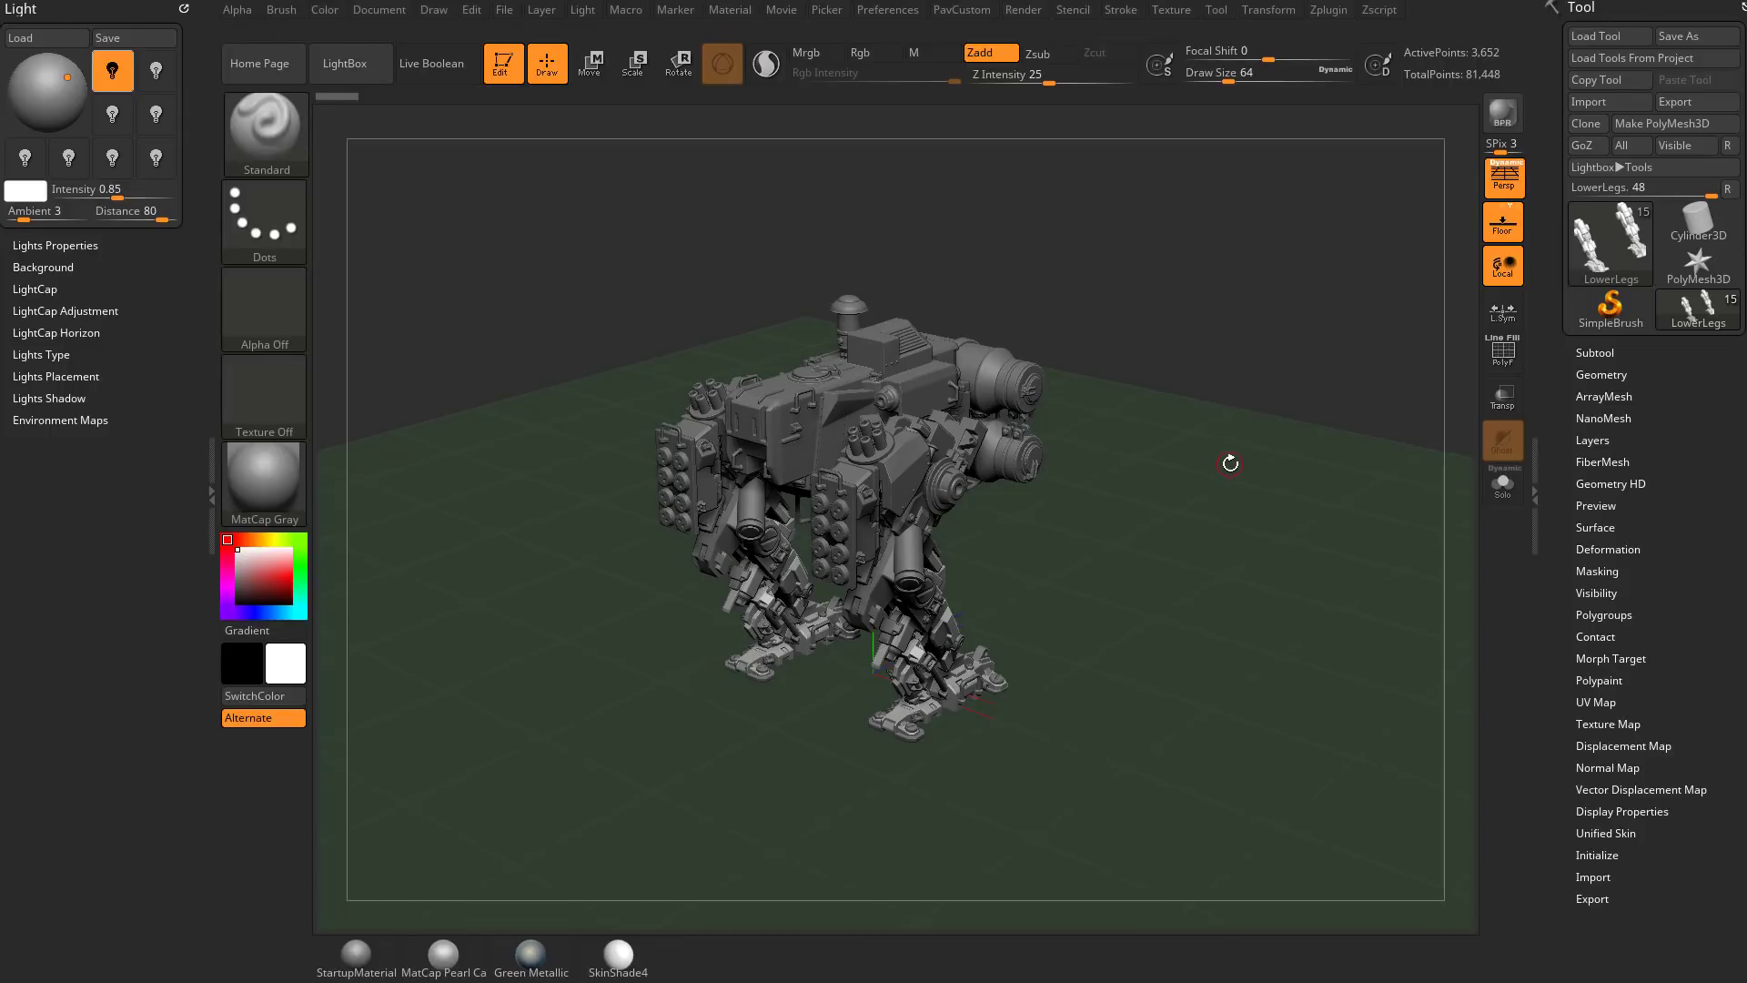
pyautogui.hotkey('shift', 'p')
pyautogui.hotkey('shift', 'r')
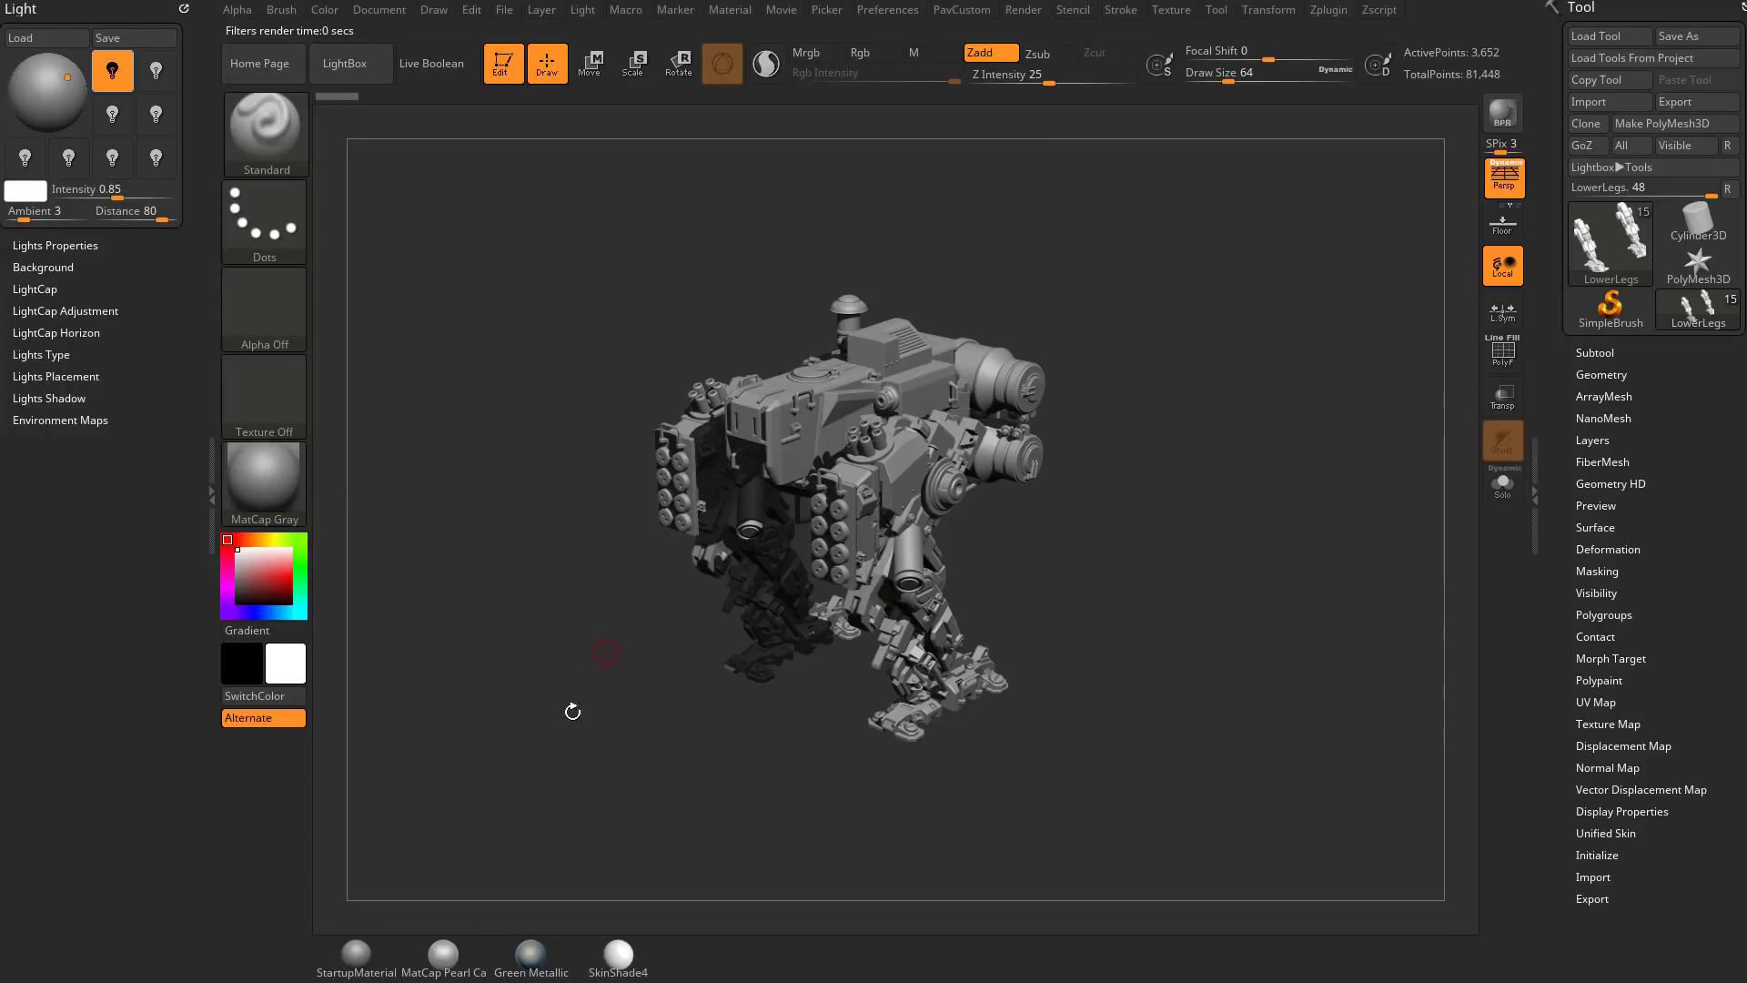
pyautogui.hotkey('shift', 'p')
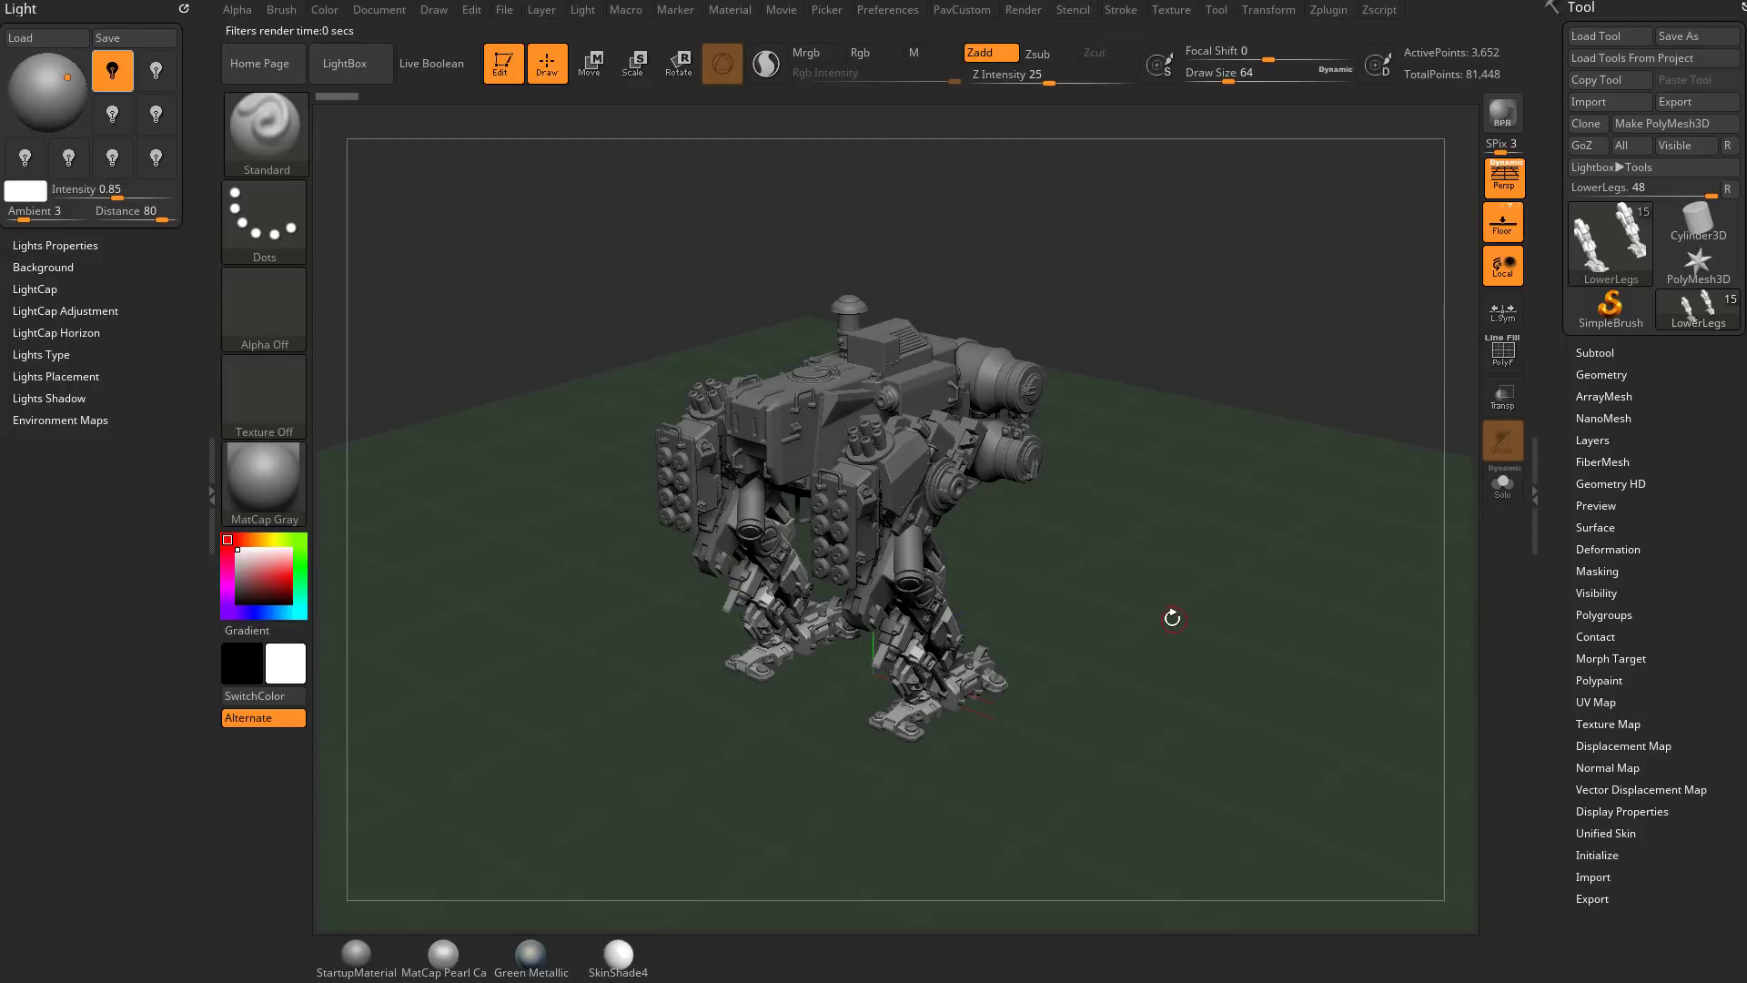
pyautogui.click(434, 9)
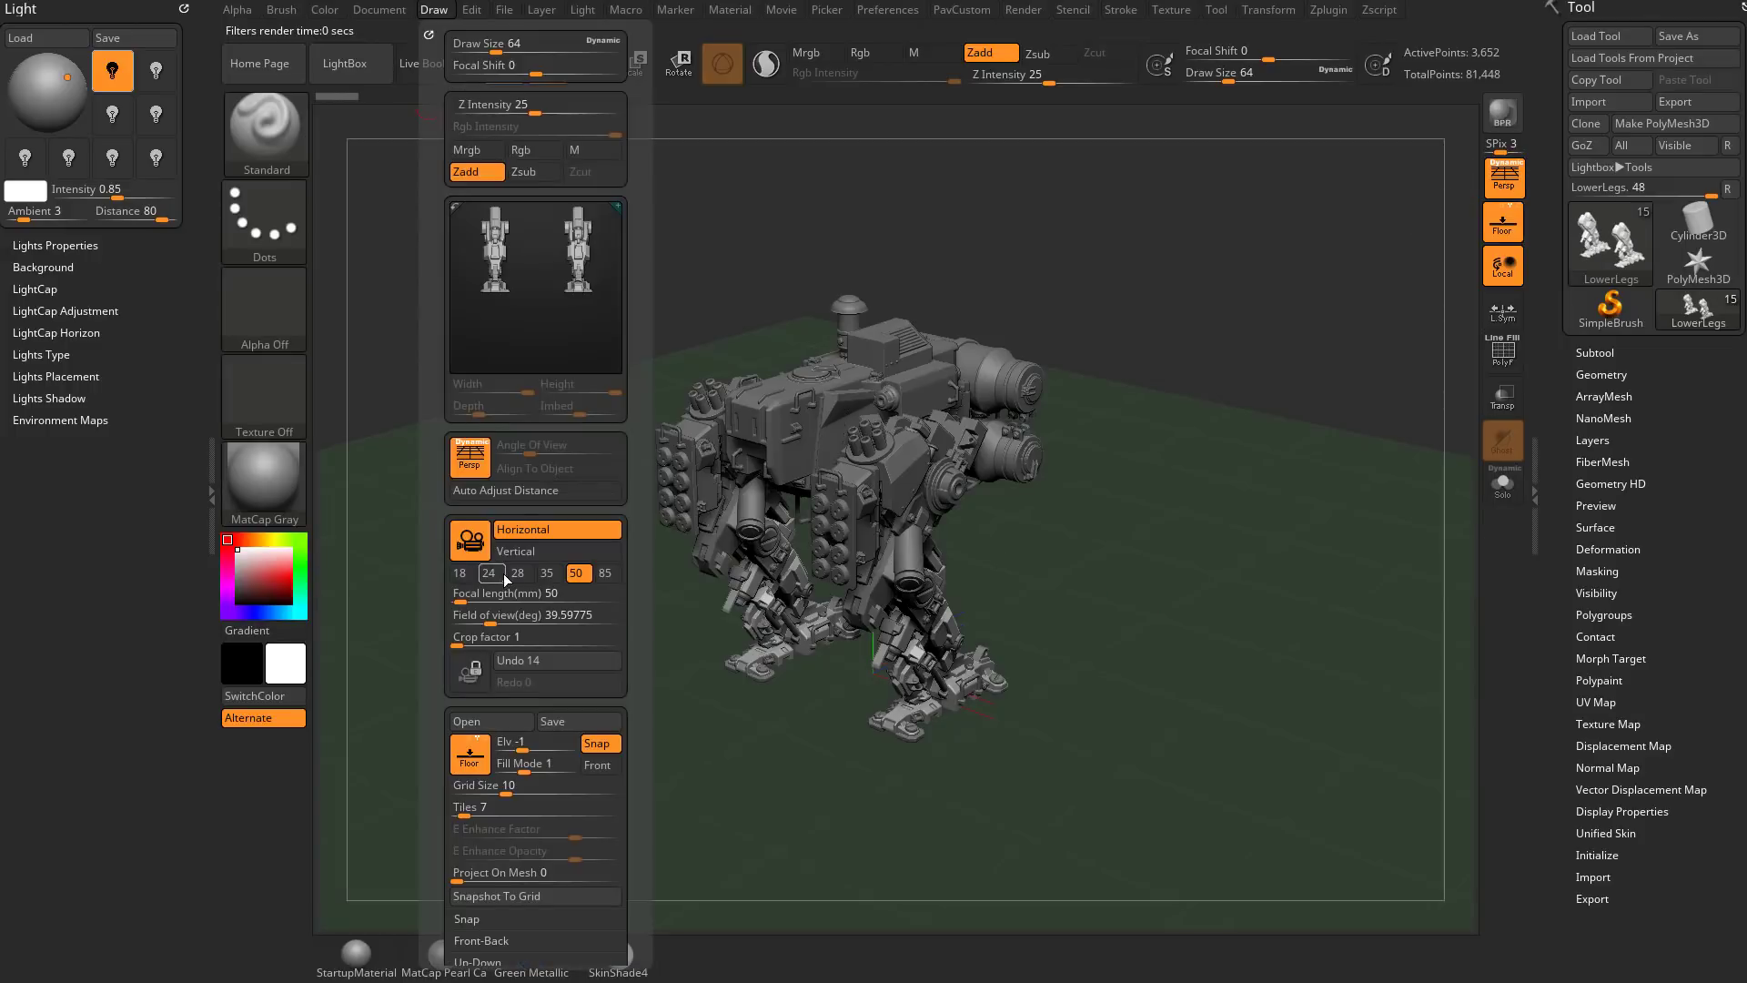
# Shrink the floor Grid Size to about 1.7, render a BPR preview, and fine-tune the size.
pyautogui.moveTo(506, 790); pyautogui.dragTo(469, 790)
pyautogui.hotkey('shift', 'r')
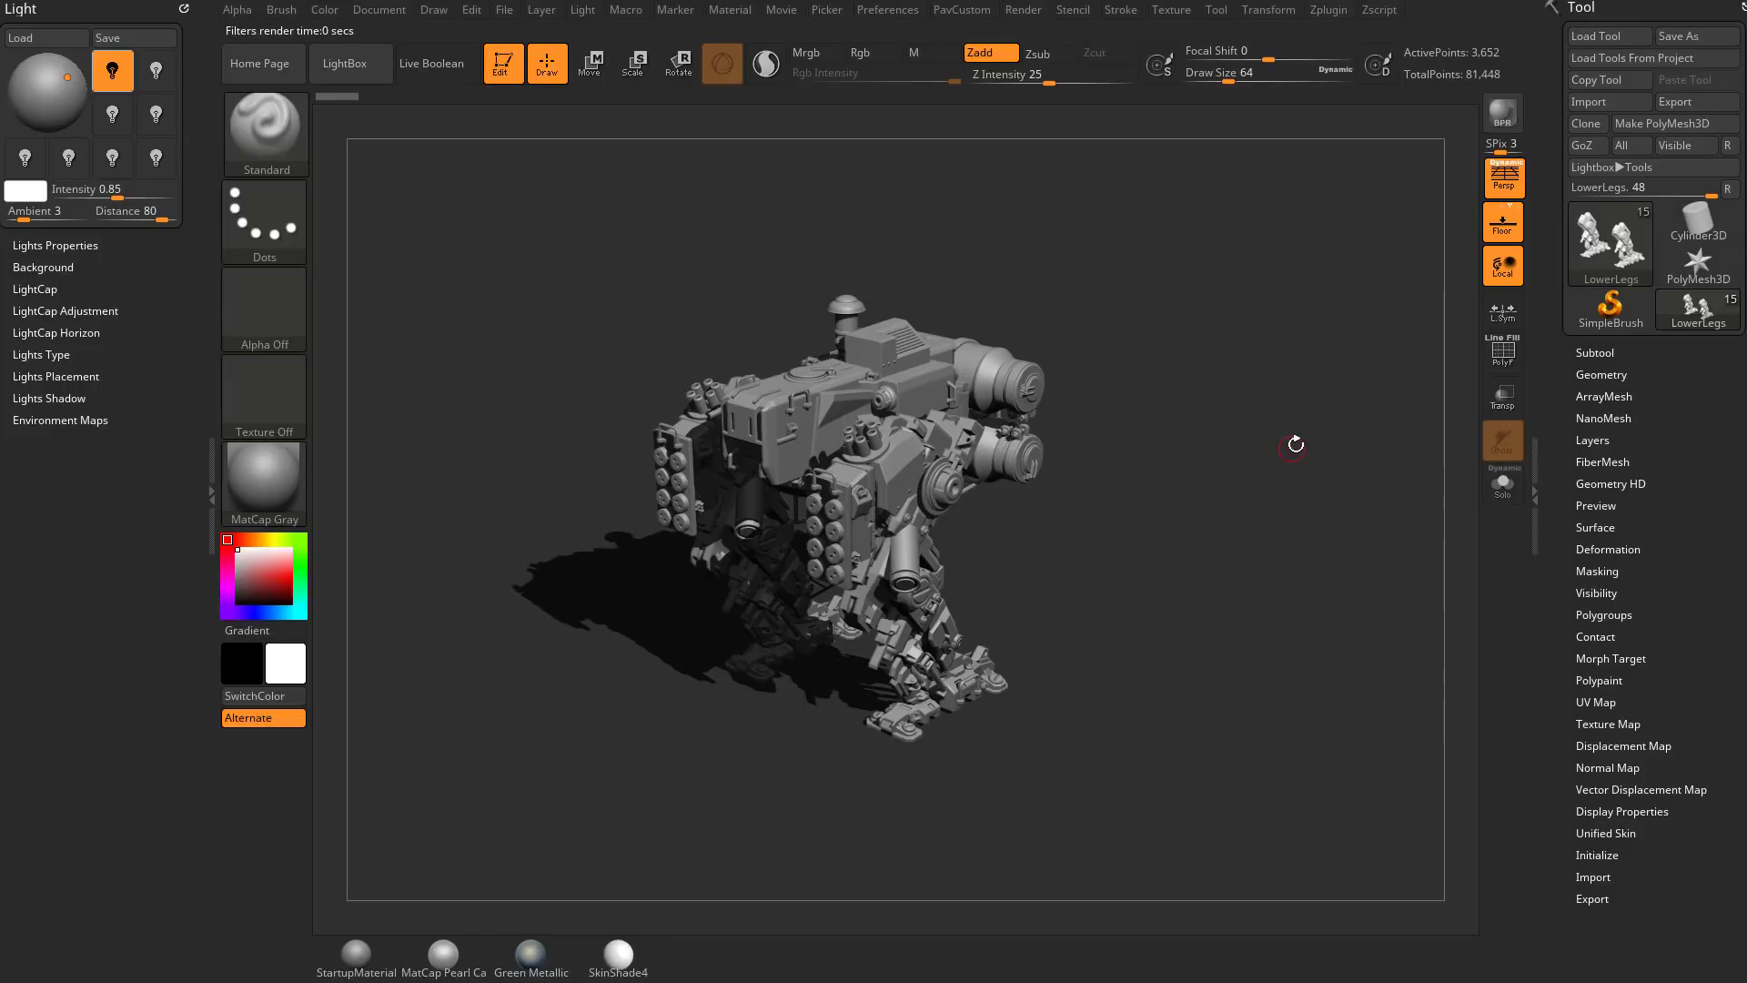
pyautogui.click(434, 9)
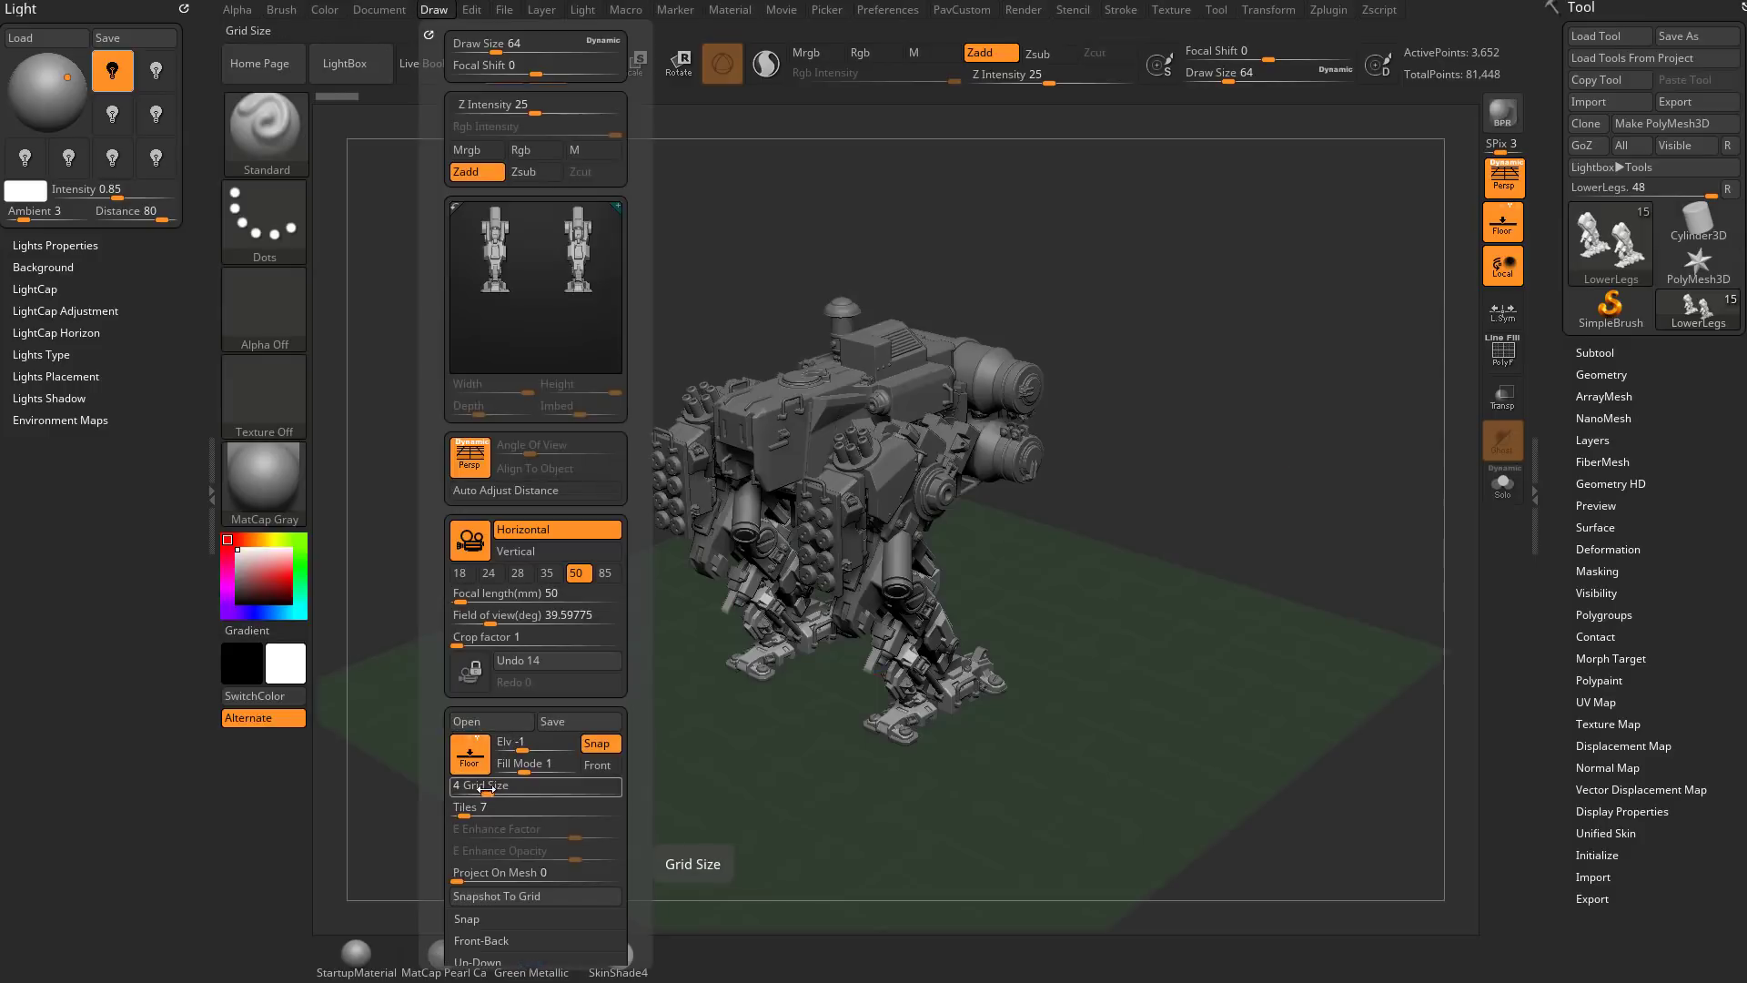
pyautogui.moveTo(472, 790); pyautogui.dragTo(475, 791)
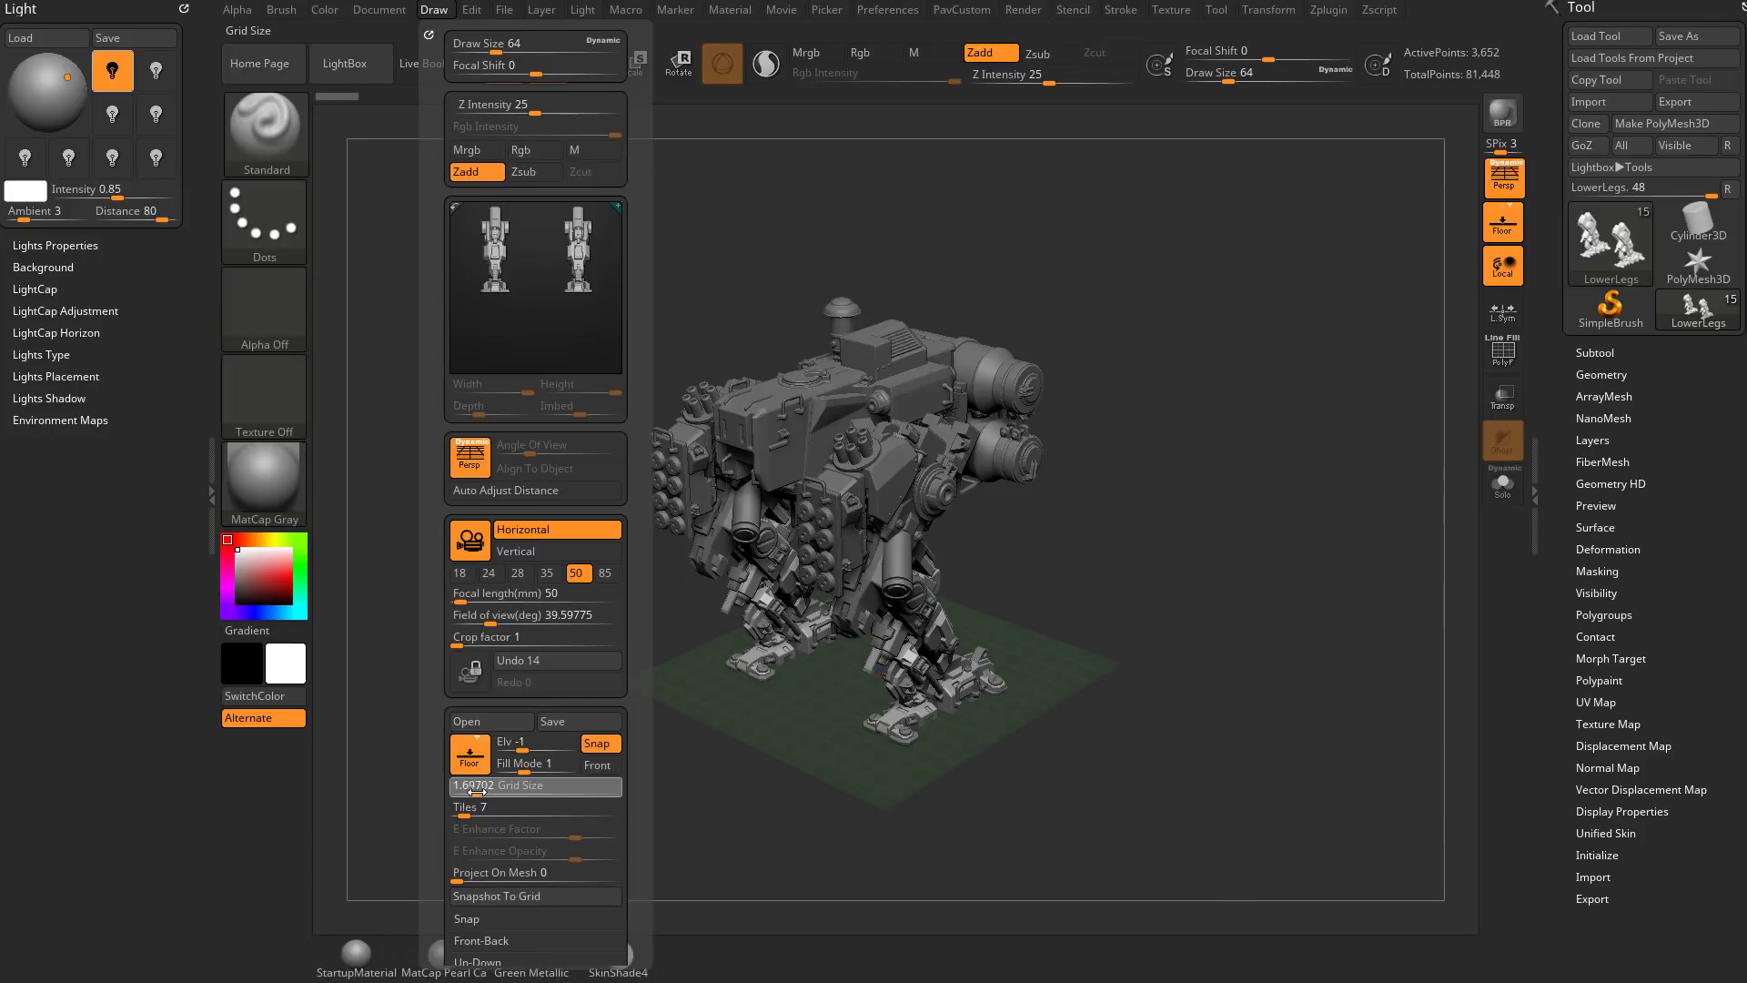
# Make the floor grid smaller still for another BPR render, then enlarge it across the view.
pyautogui.click(434, 11)
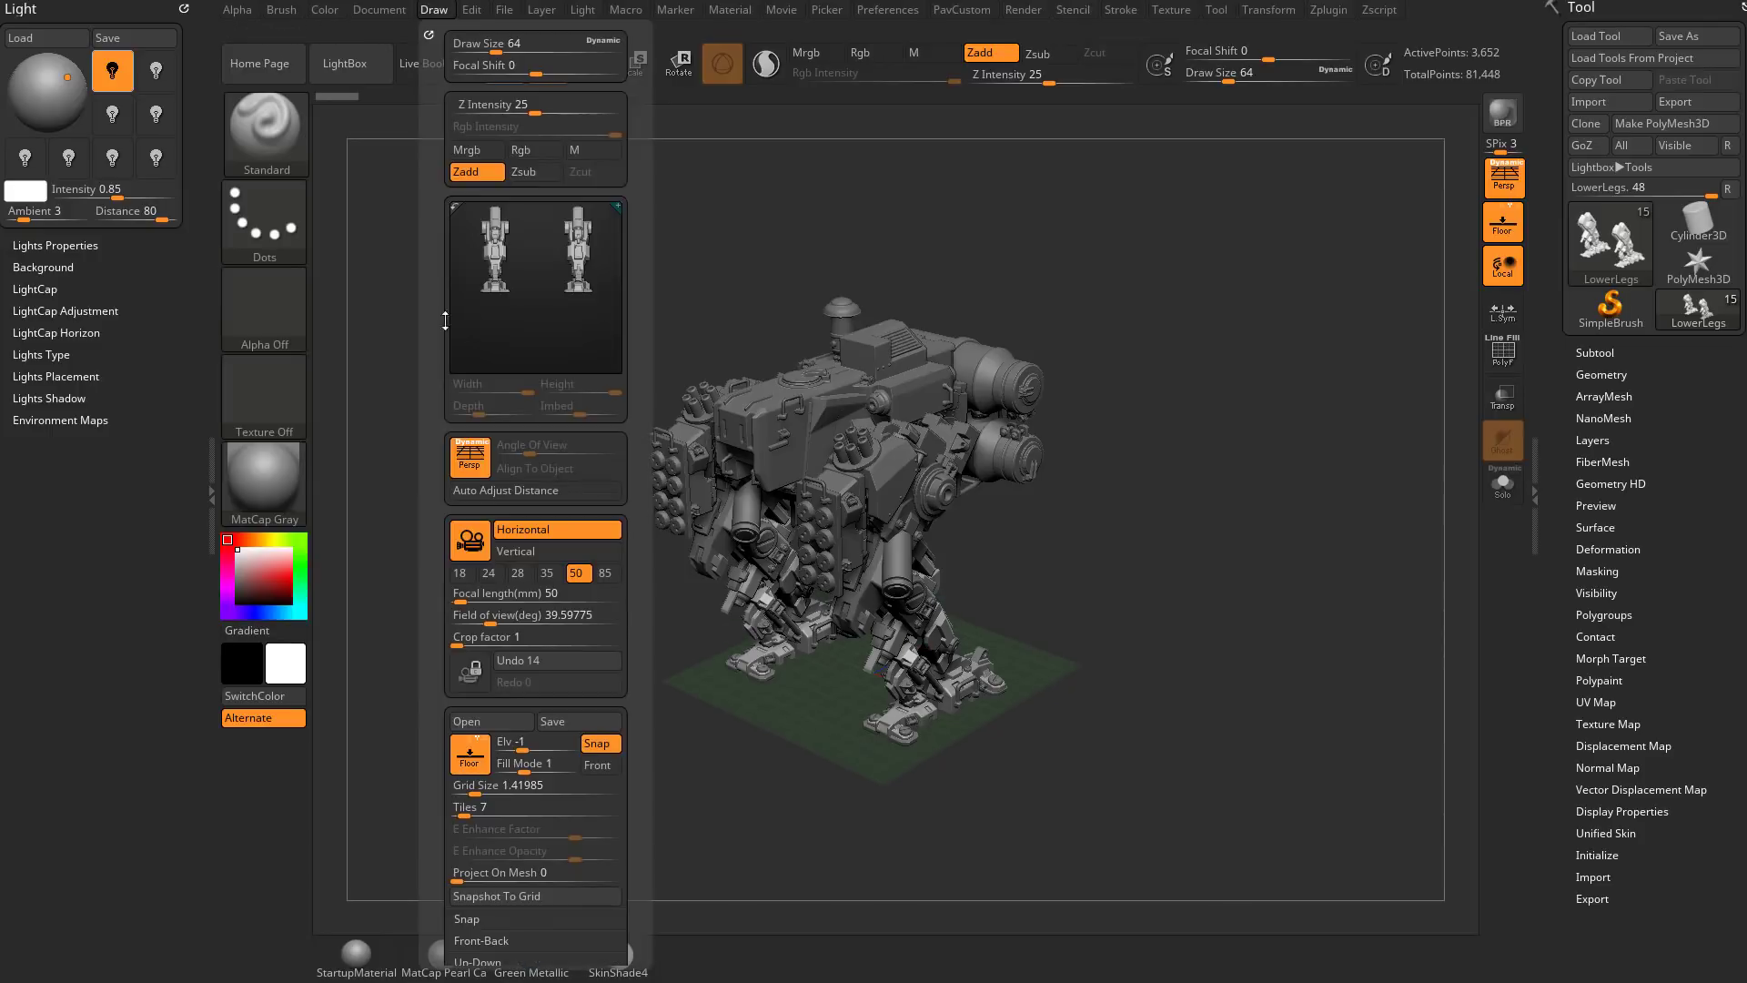
pyautogui.moveTo(491, 789)
pyautogui.mouseDown()
pyautogui.moveTo(515, 789)
pyautogui.moveTo(474, 789)
pyautogui.mouseUp()
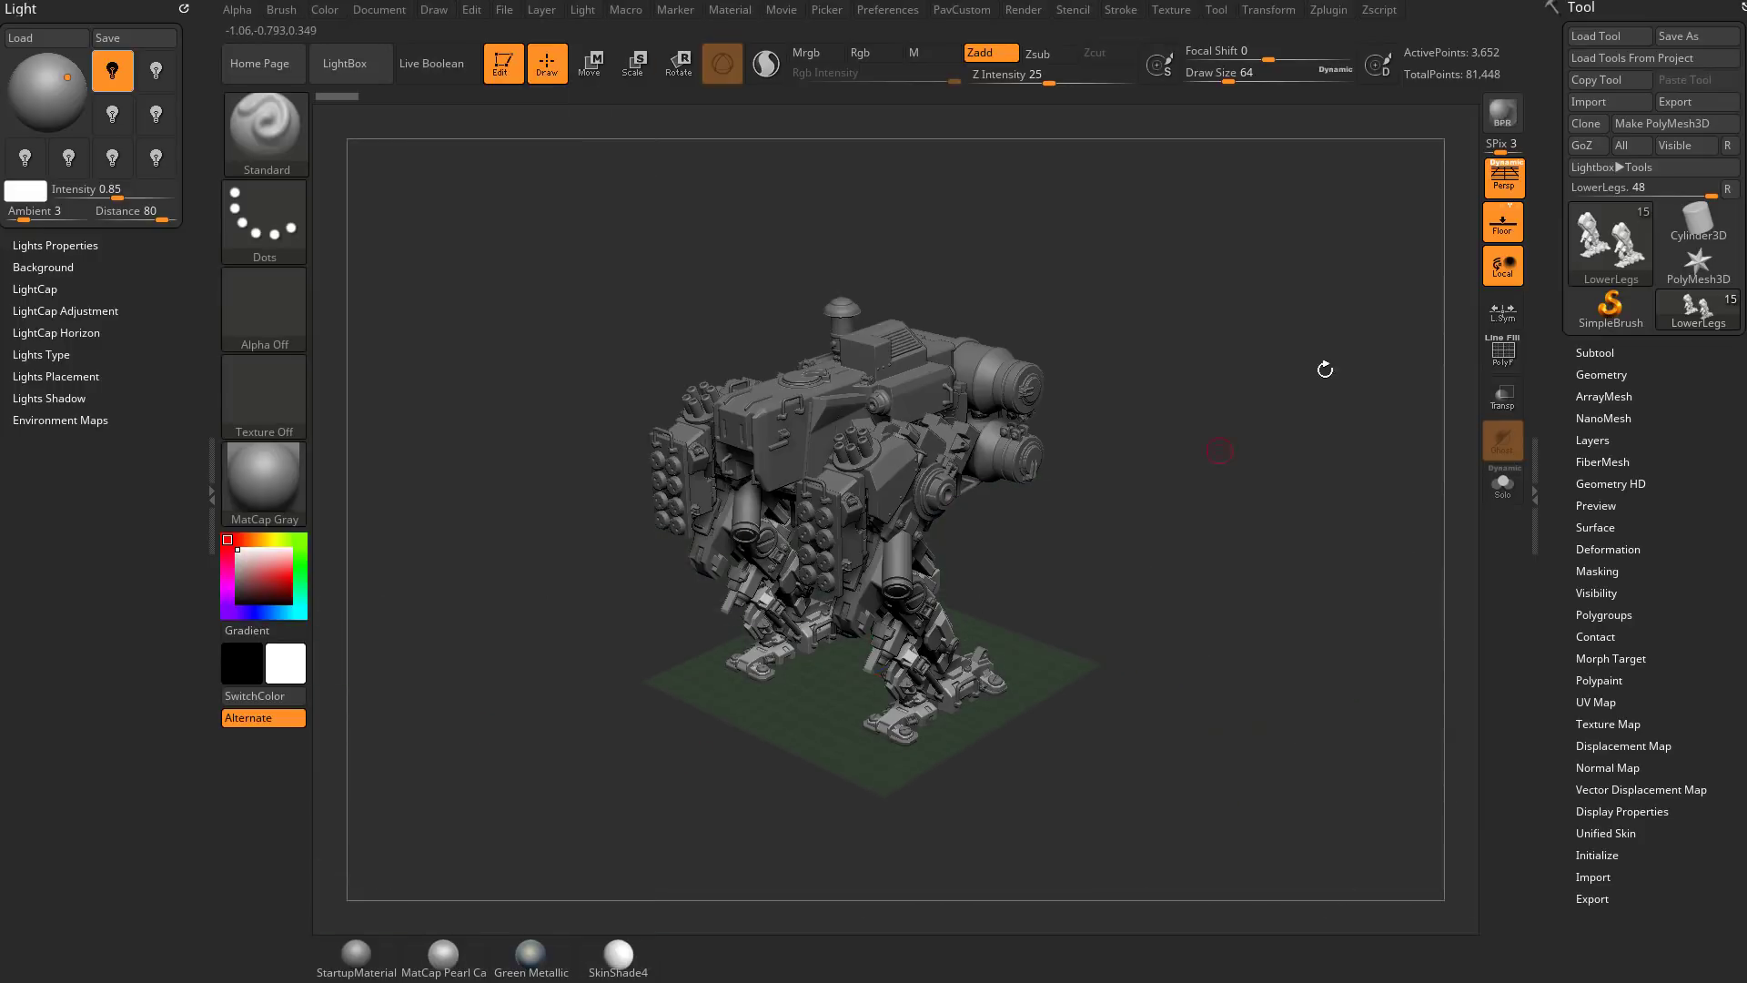
pyautogui.hotkey('shift', 'r')
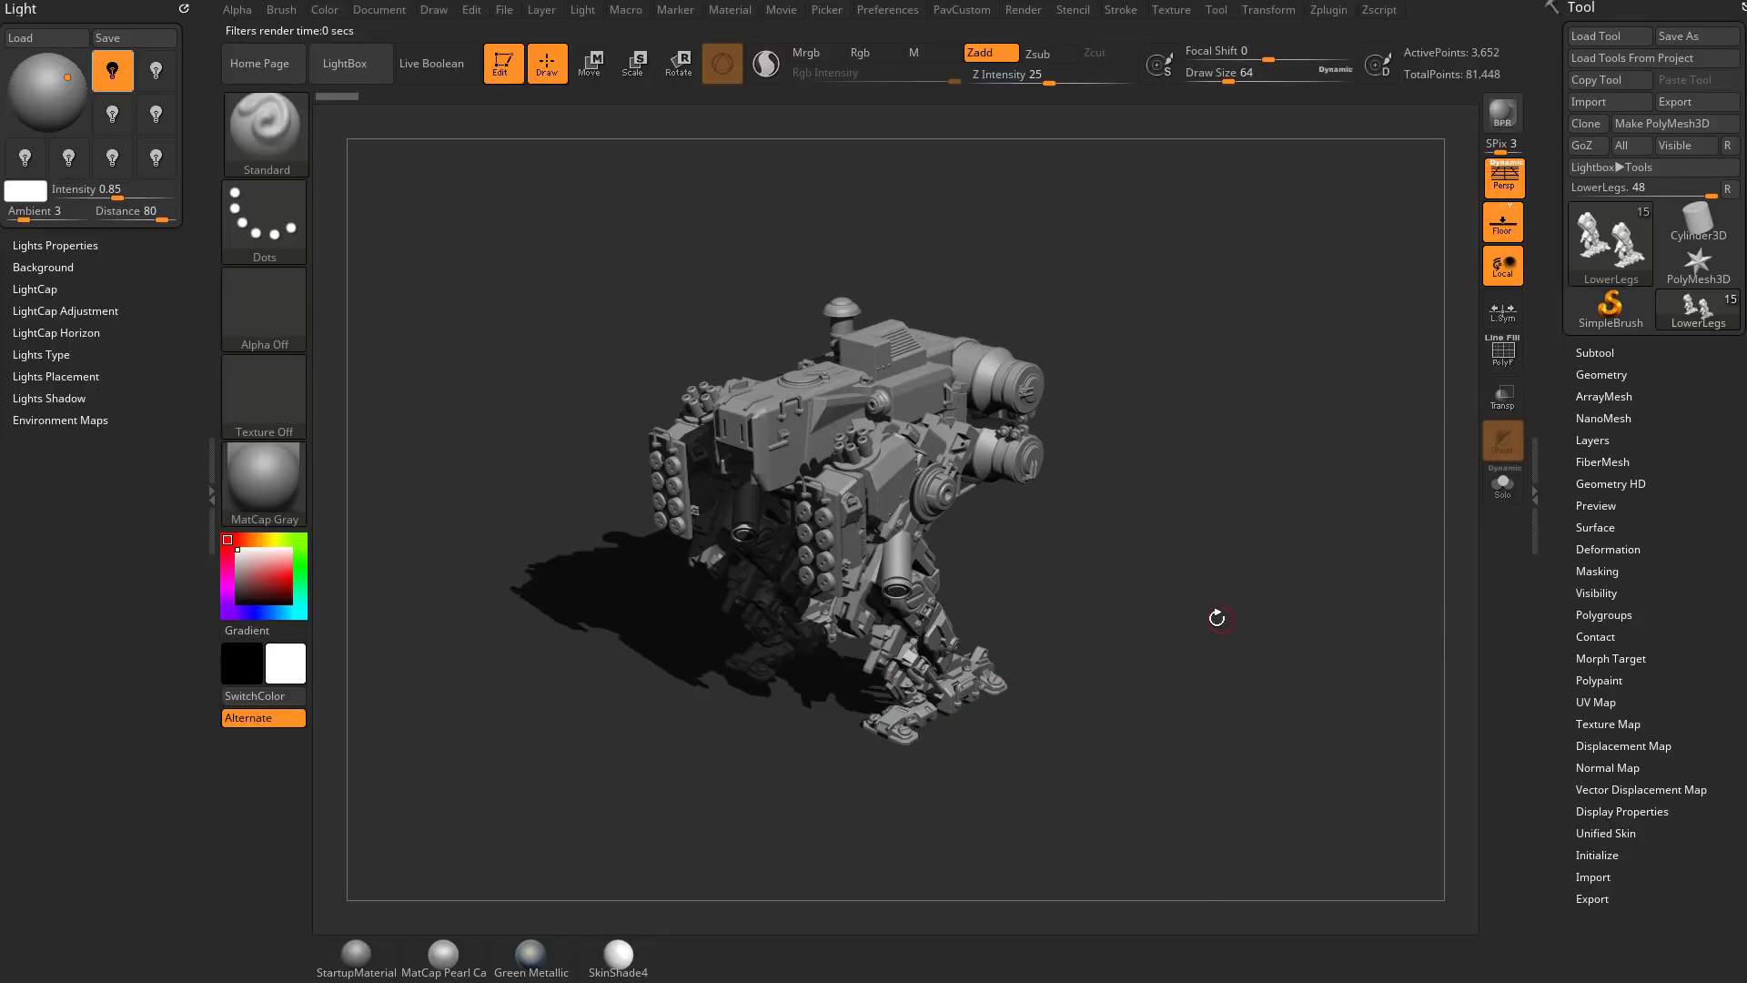
pyautogui.click(434, 9)
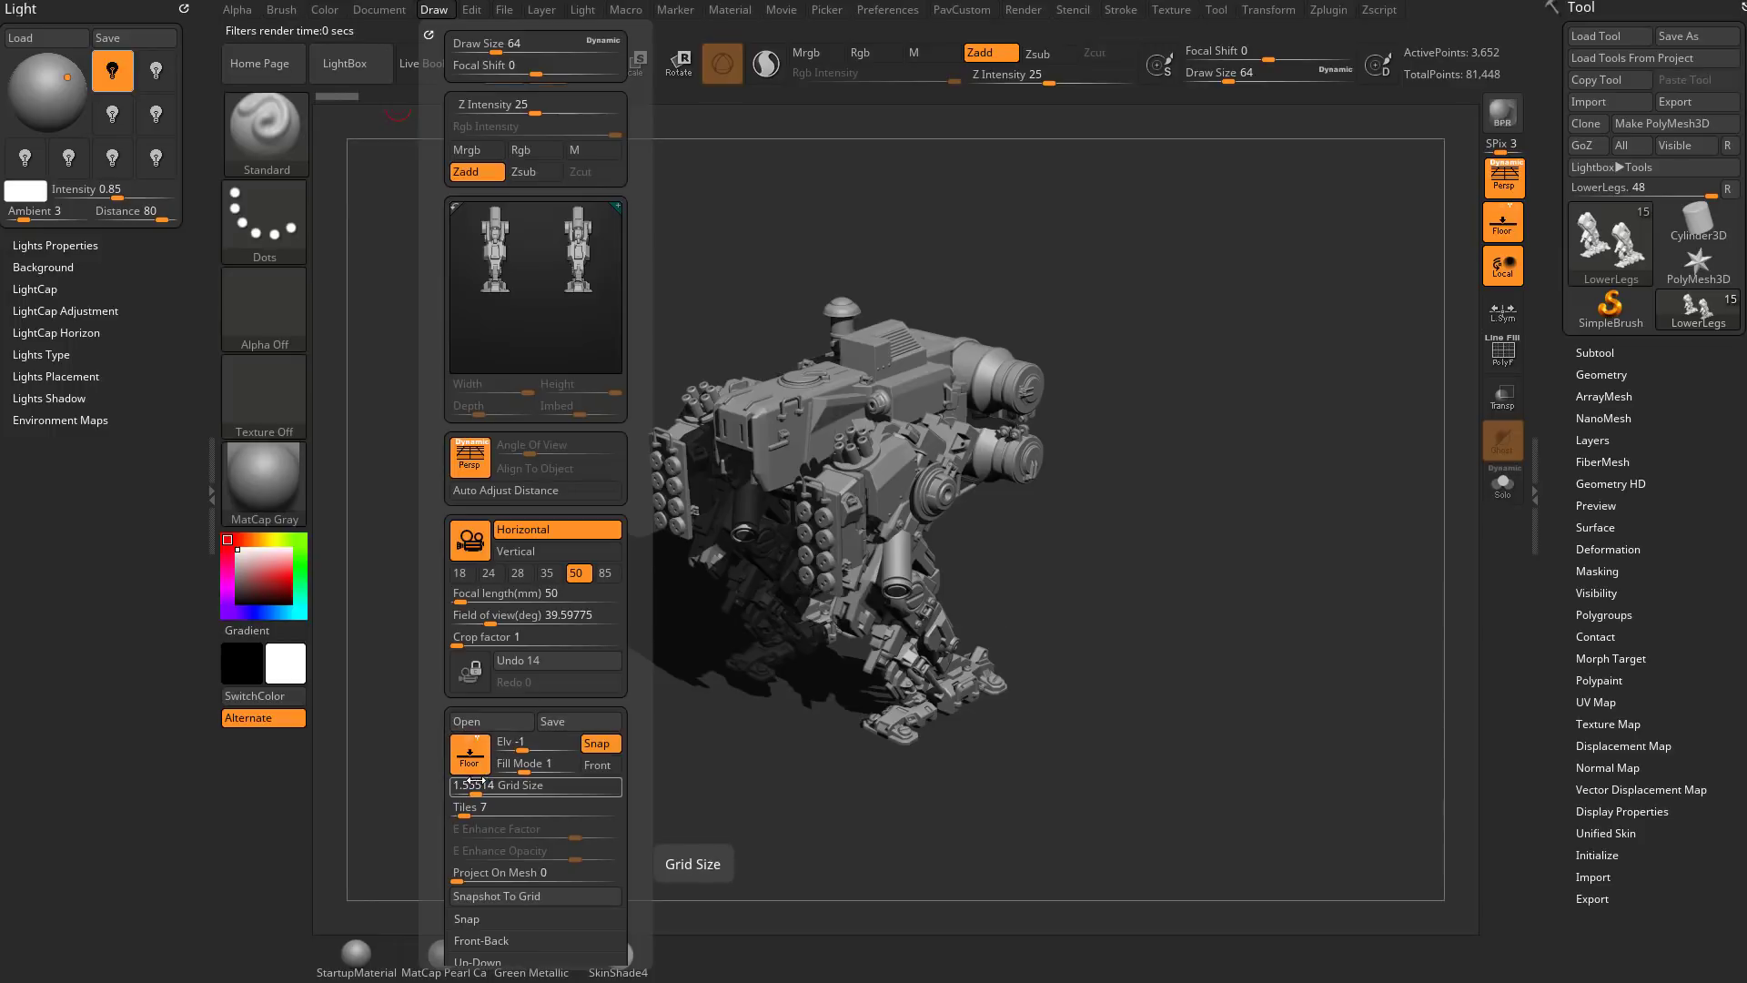
pyautogui.click(521, 764)
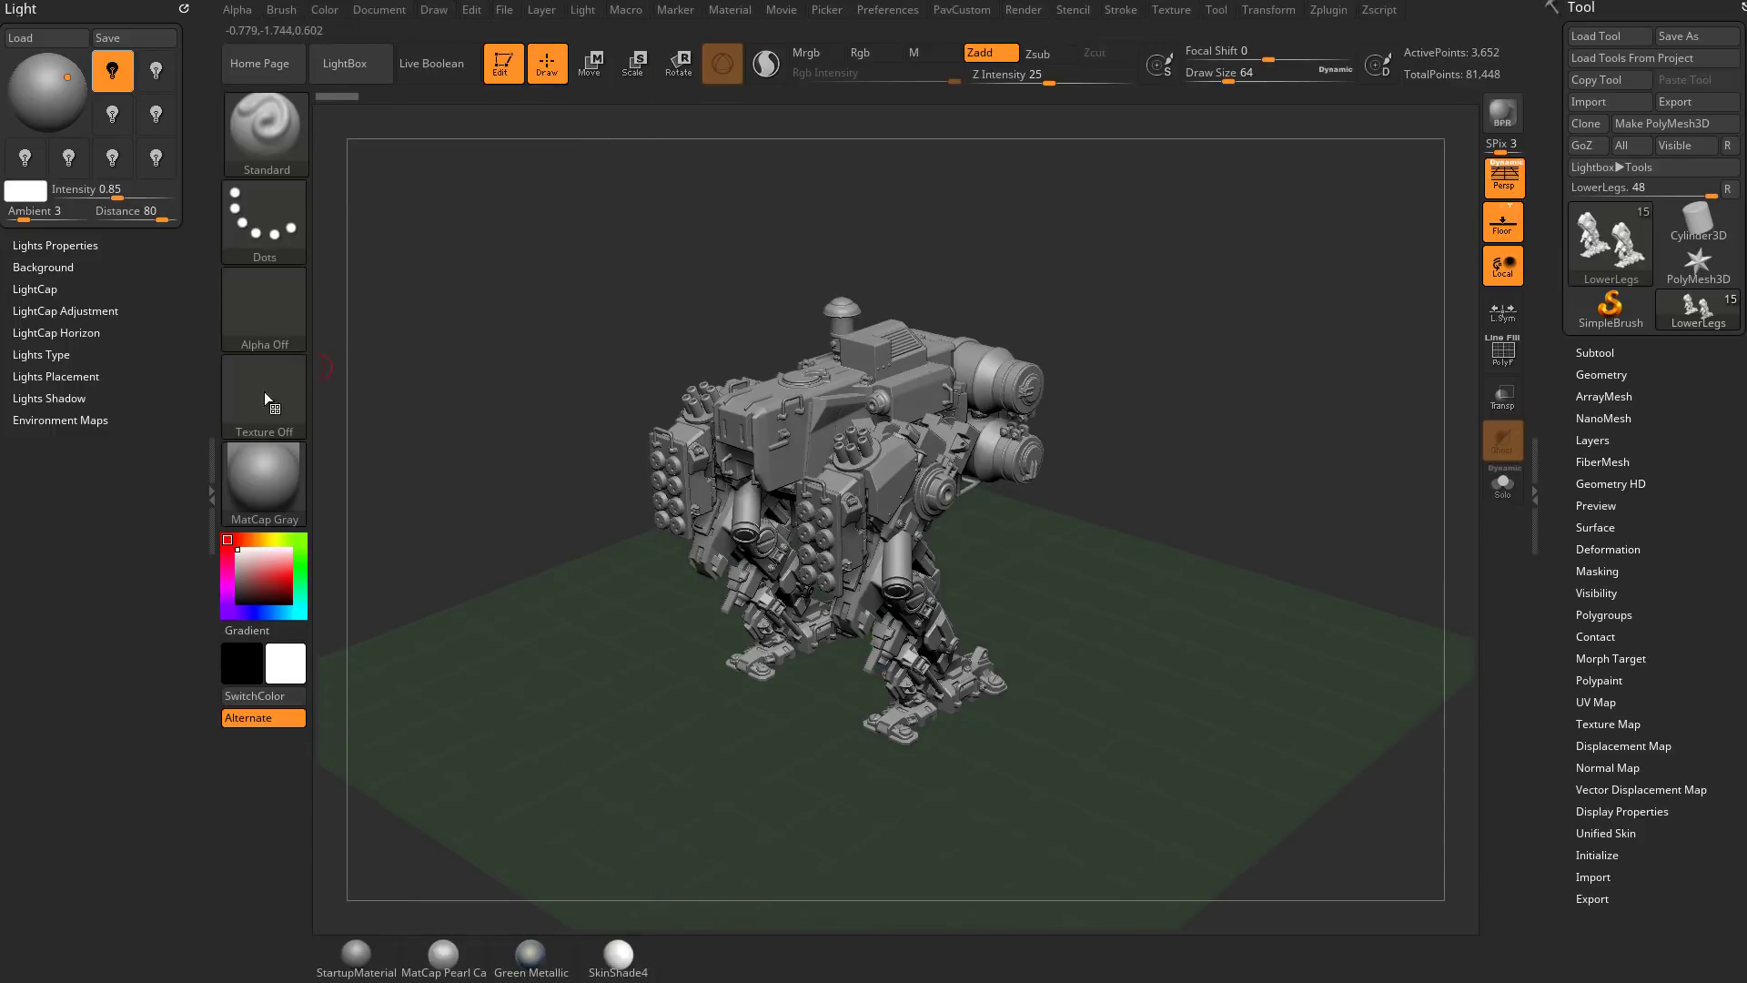
# Apply the SkinShade4 material to the mech and adjust the light direction.
pyautogui.click(264, 483)
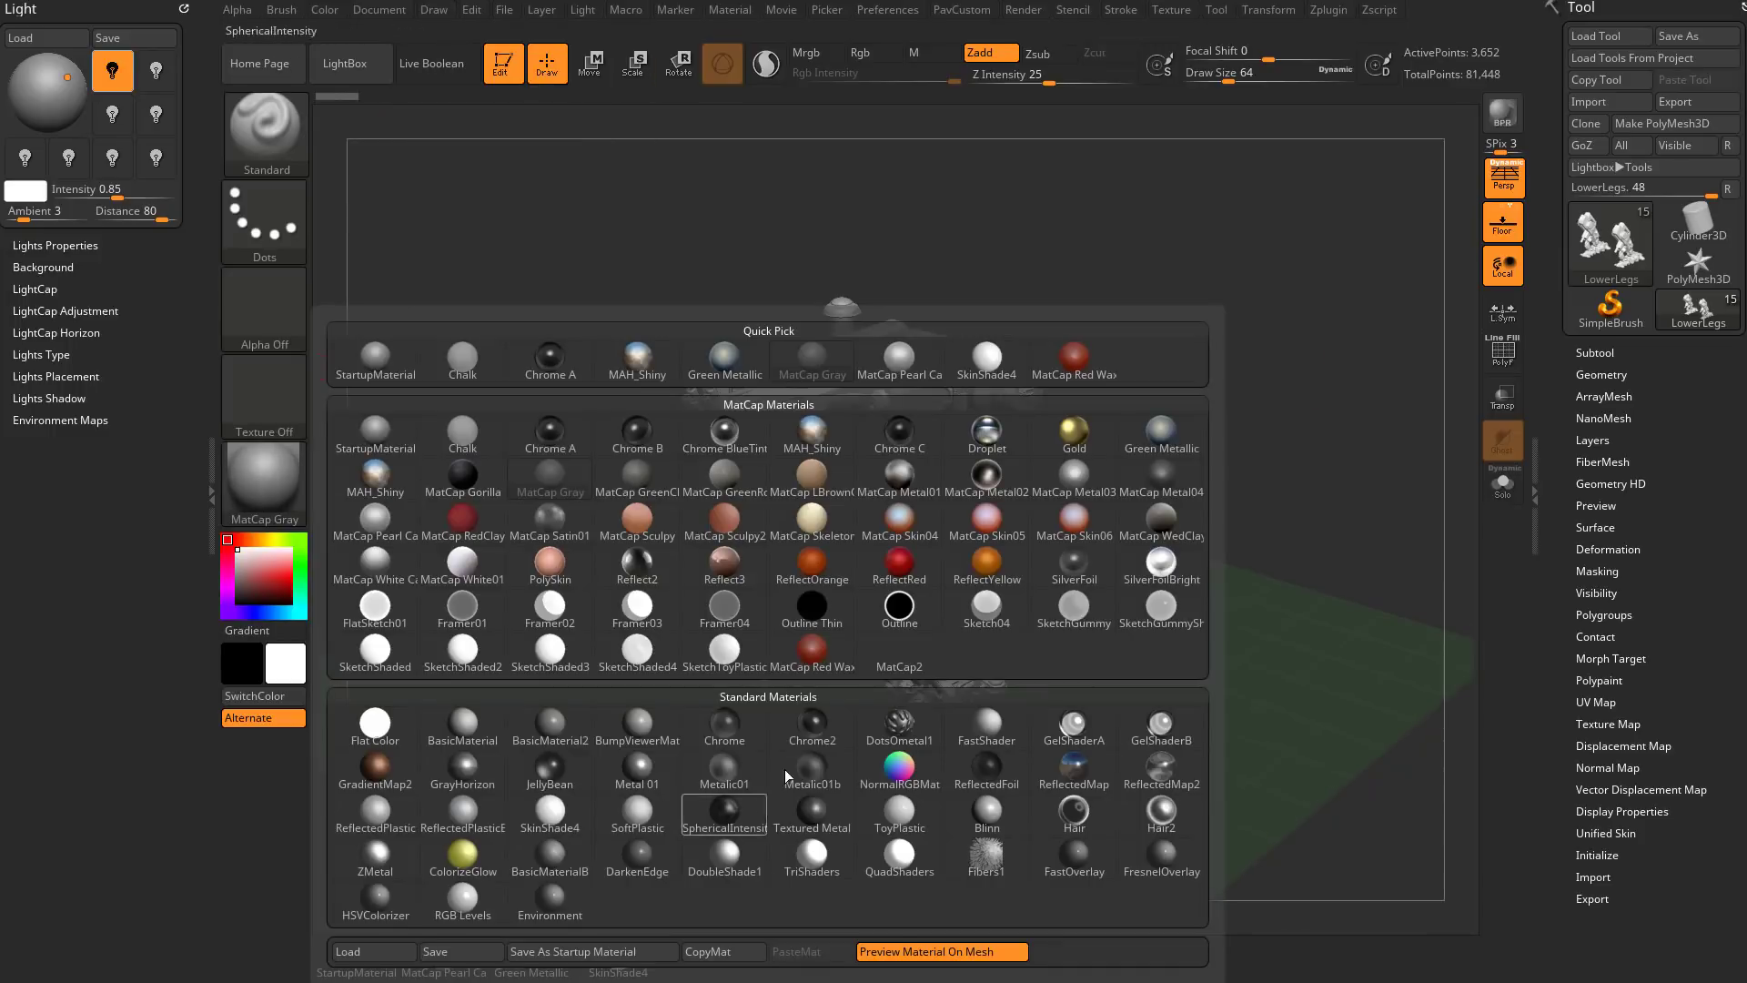
pyautogui.click(568, 816)
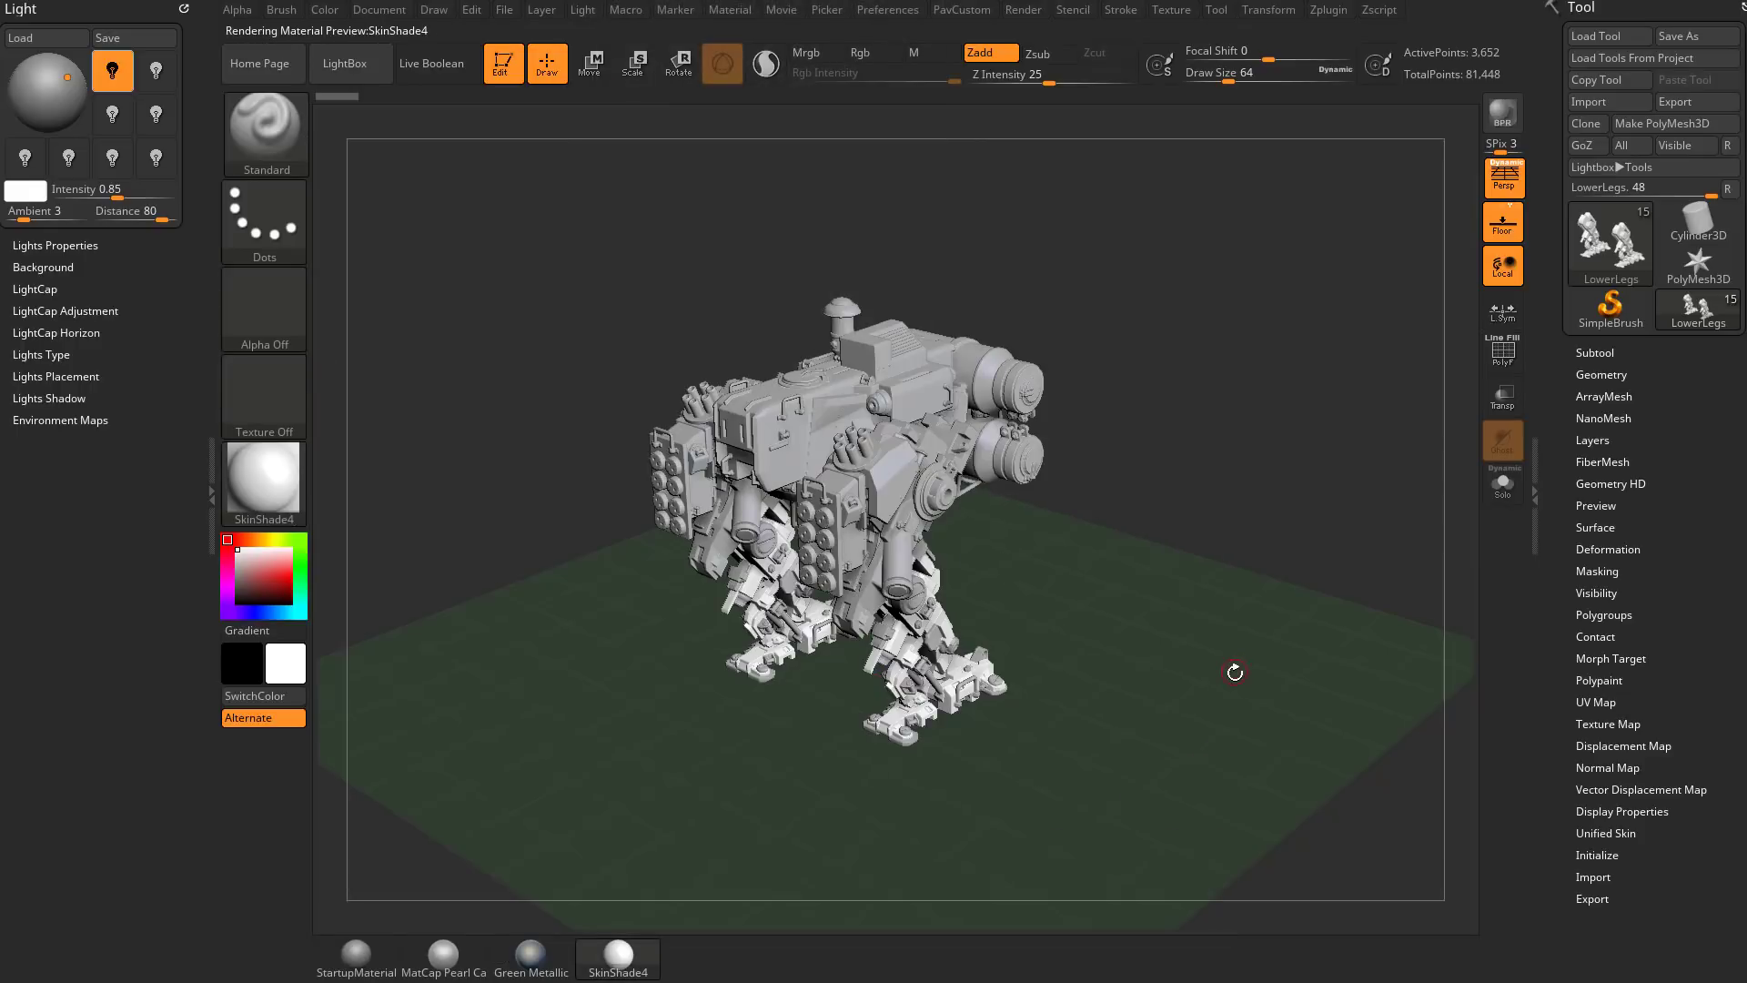
pyautogui.moveTo(66, 78); pyautogui.dragTo(48, 68)
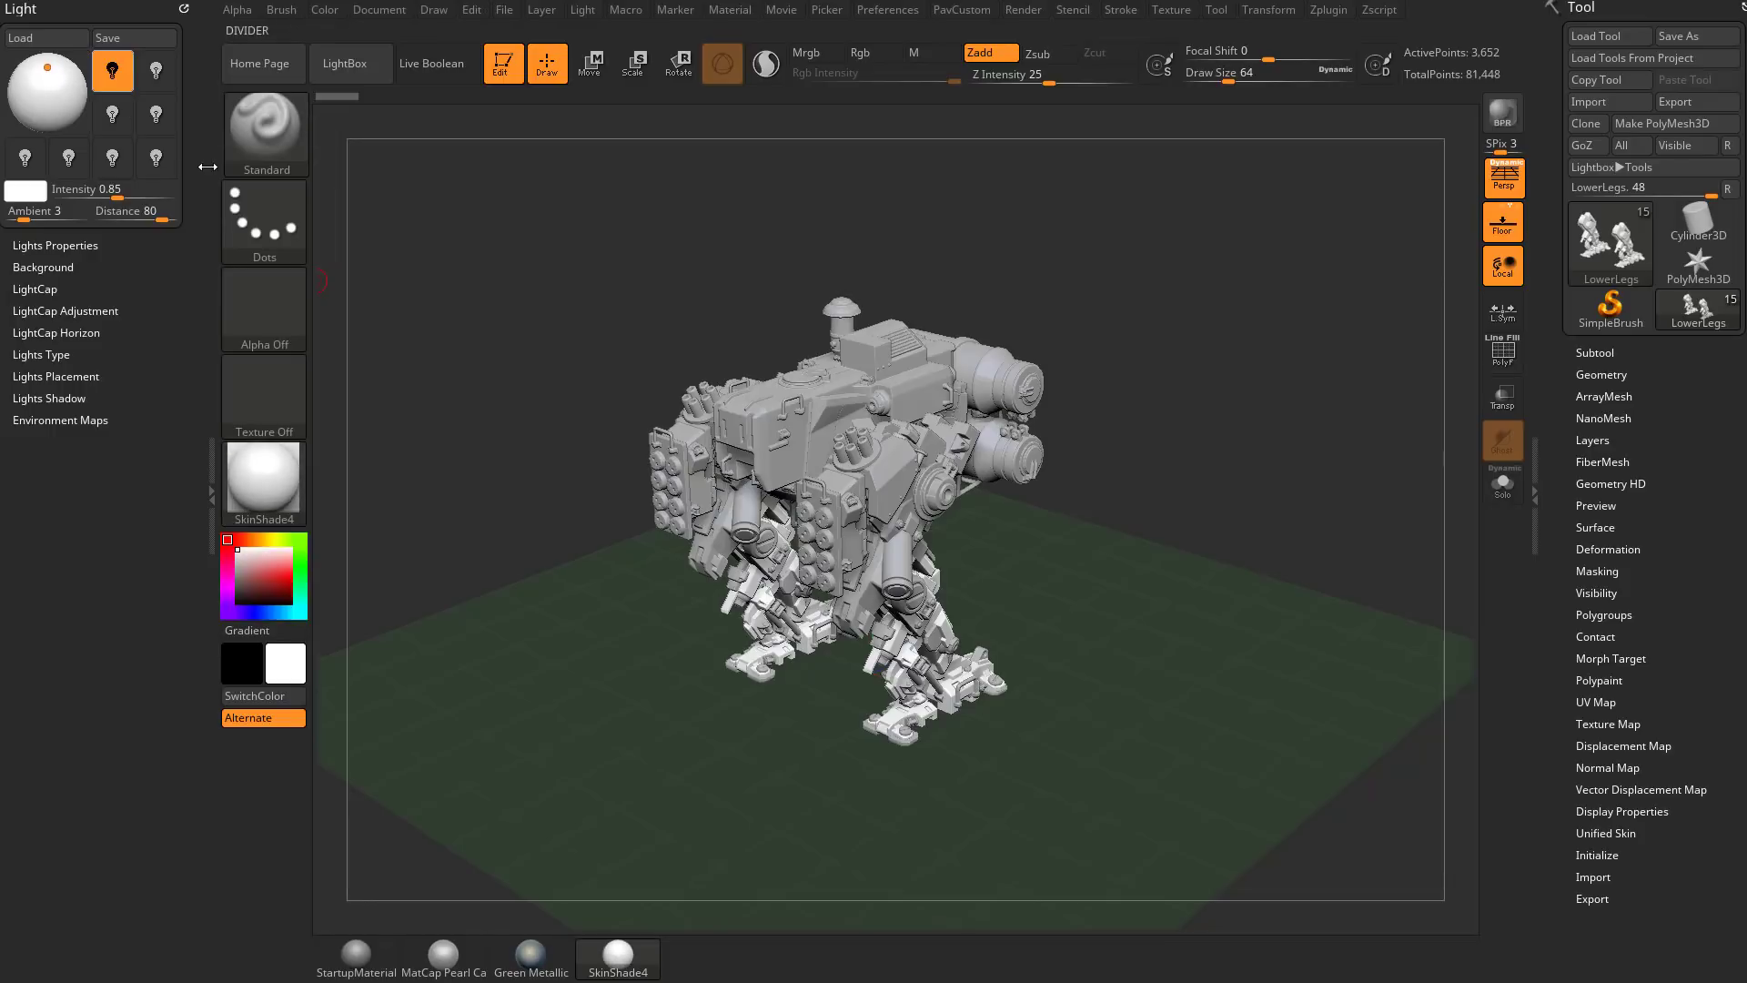
# Switch on the second and third lights to brighten the mech, with intensity at 0.18.
pyautogui.click(157, 73)
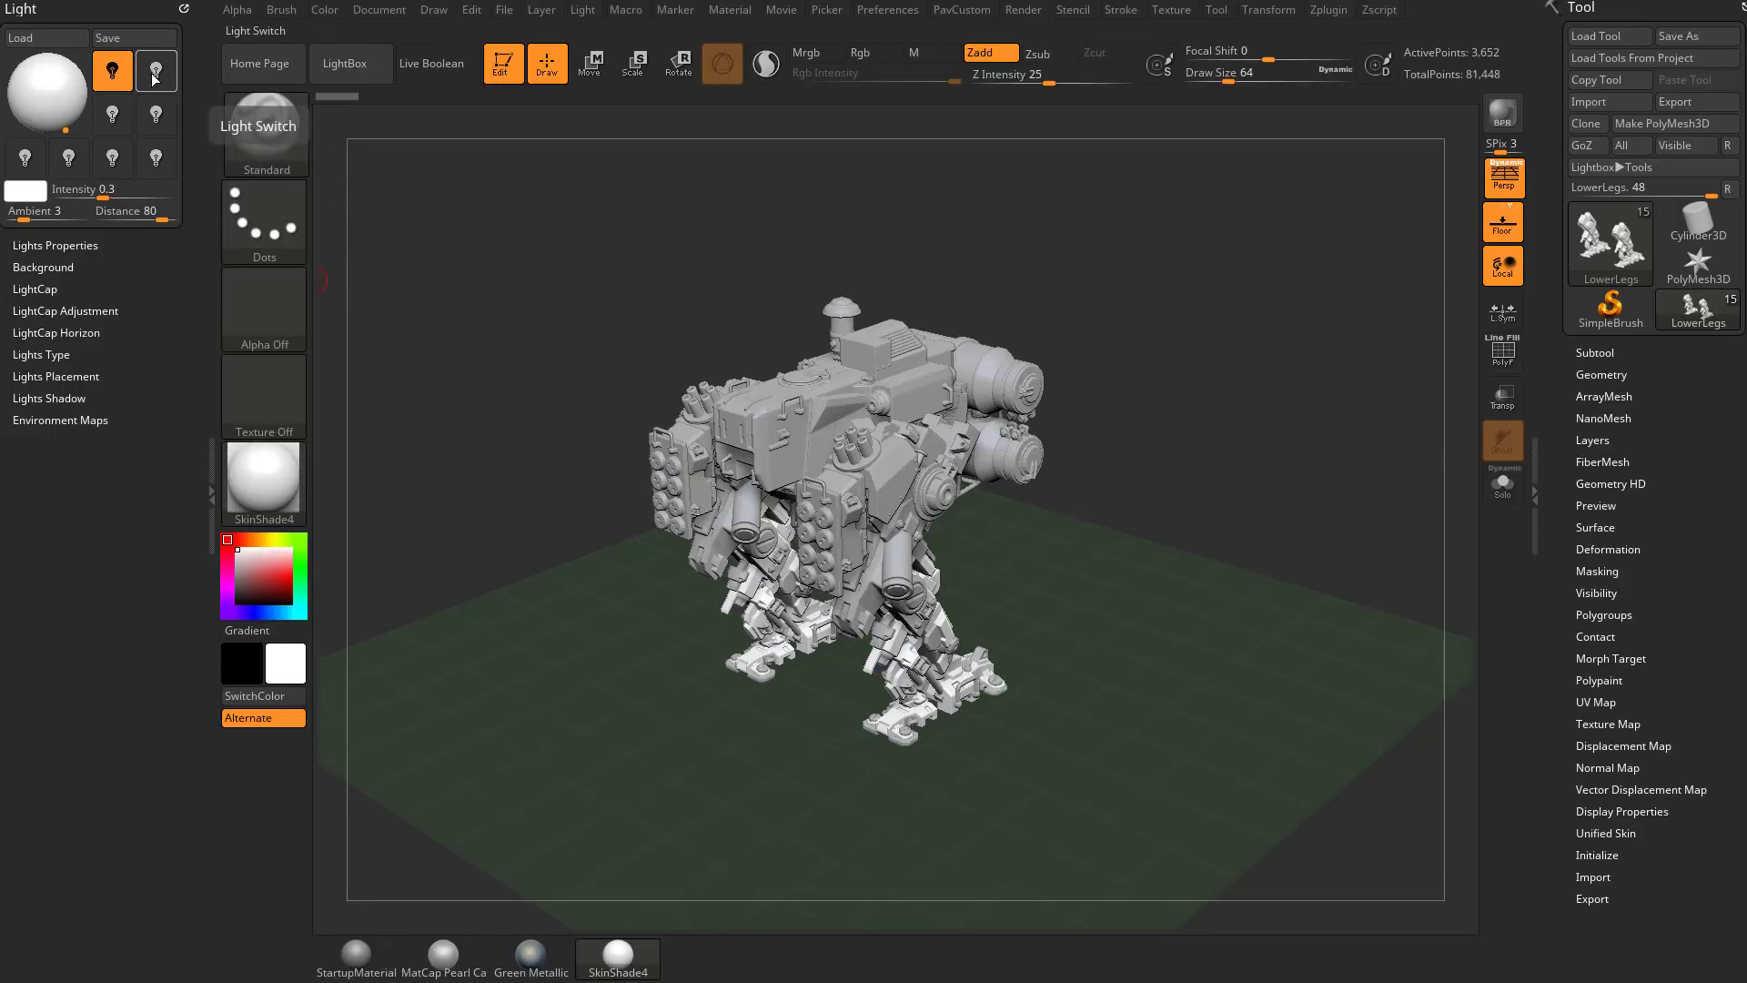
pyautogui.click(155, 79)
pyautogui.click(114, 121)
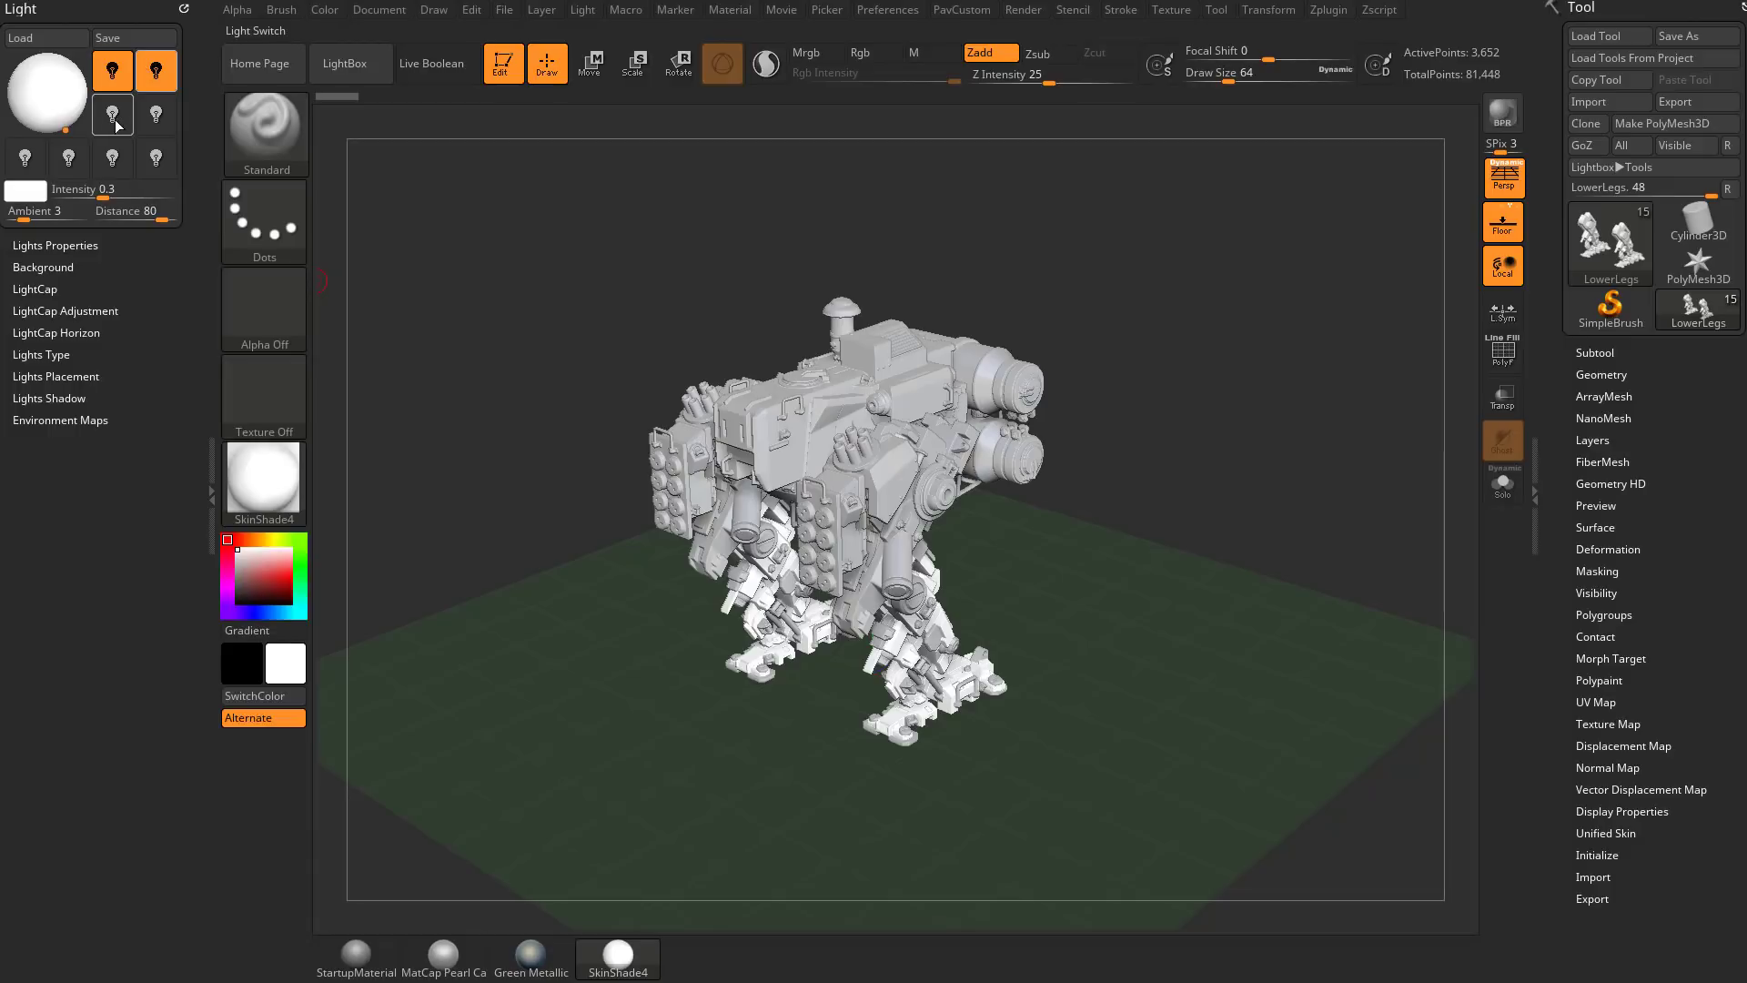
pyautogui.click(114, 120)
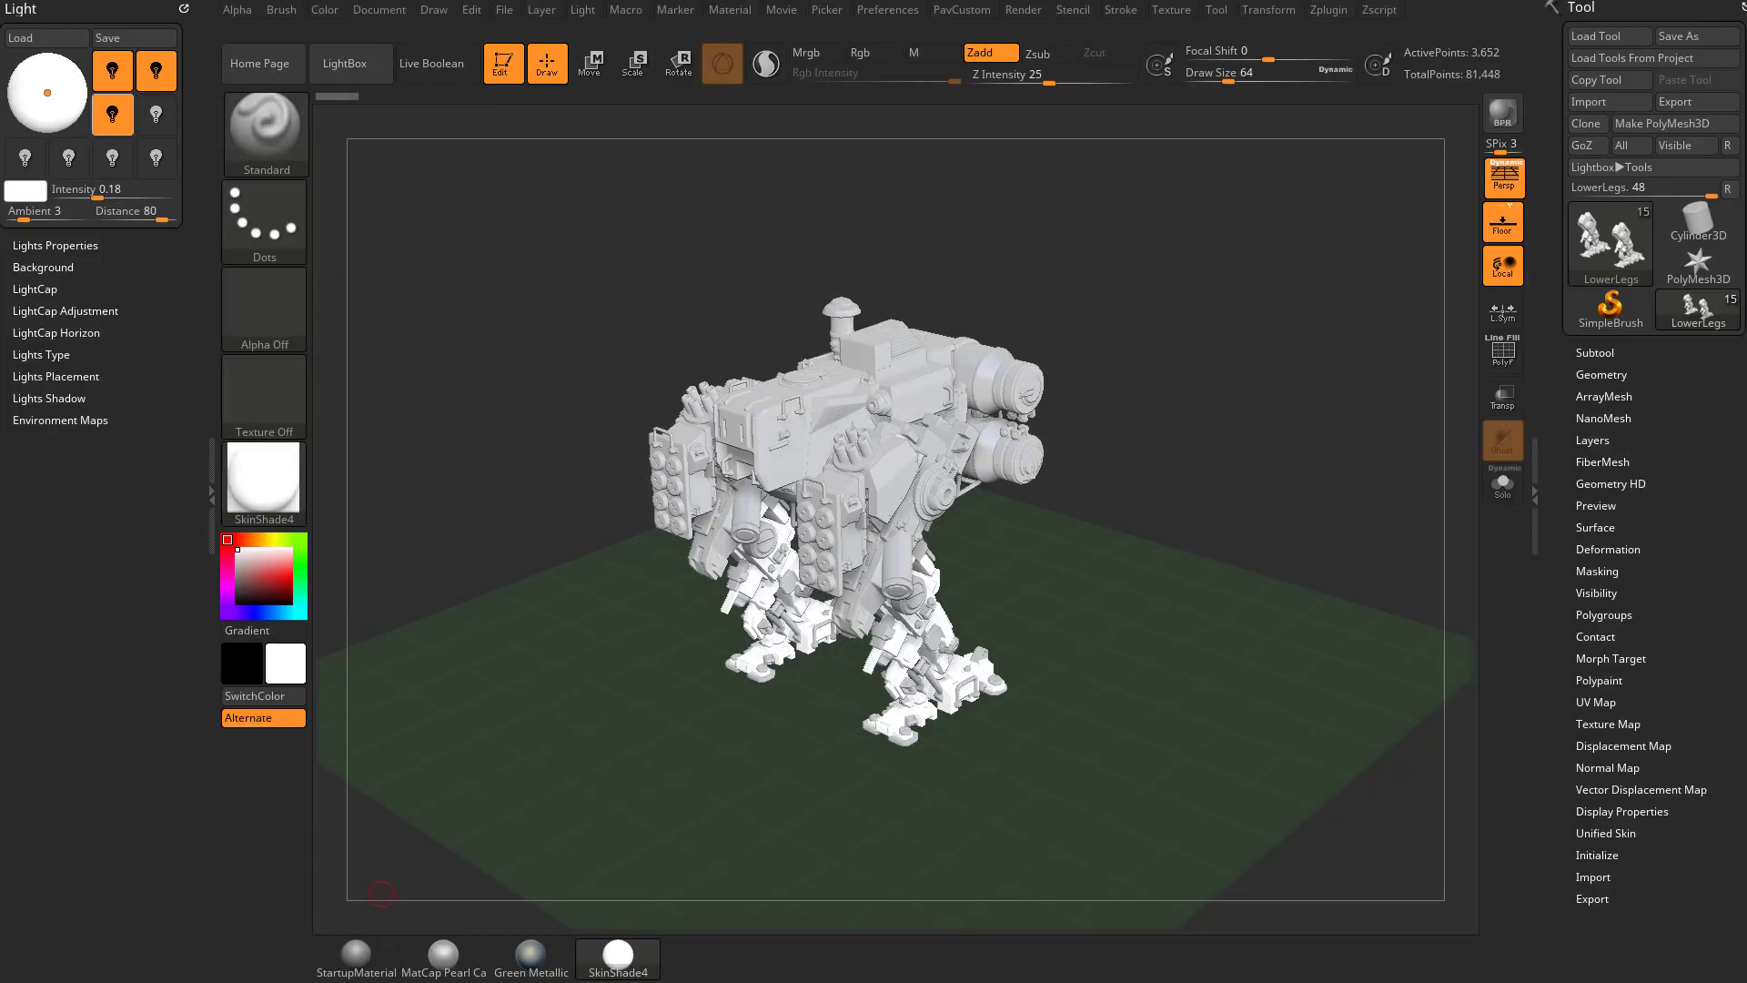
# Glance at the YouTube playlists page in the browser, then return to ZBrush.
pyautogui.hotkey('alt', 'Tab')
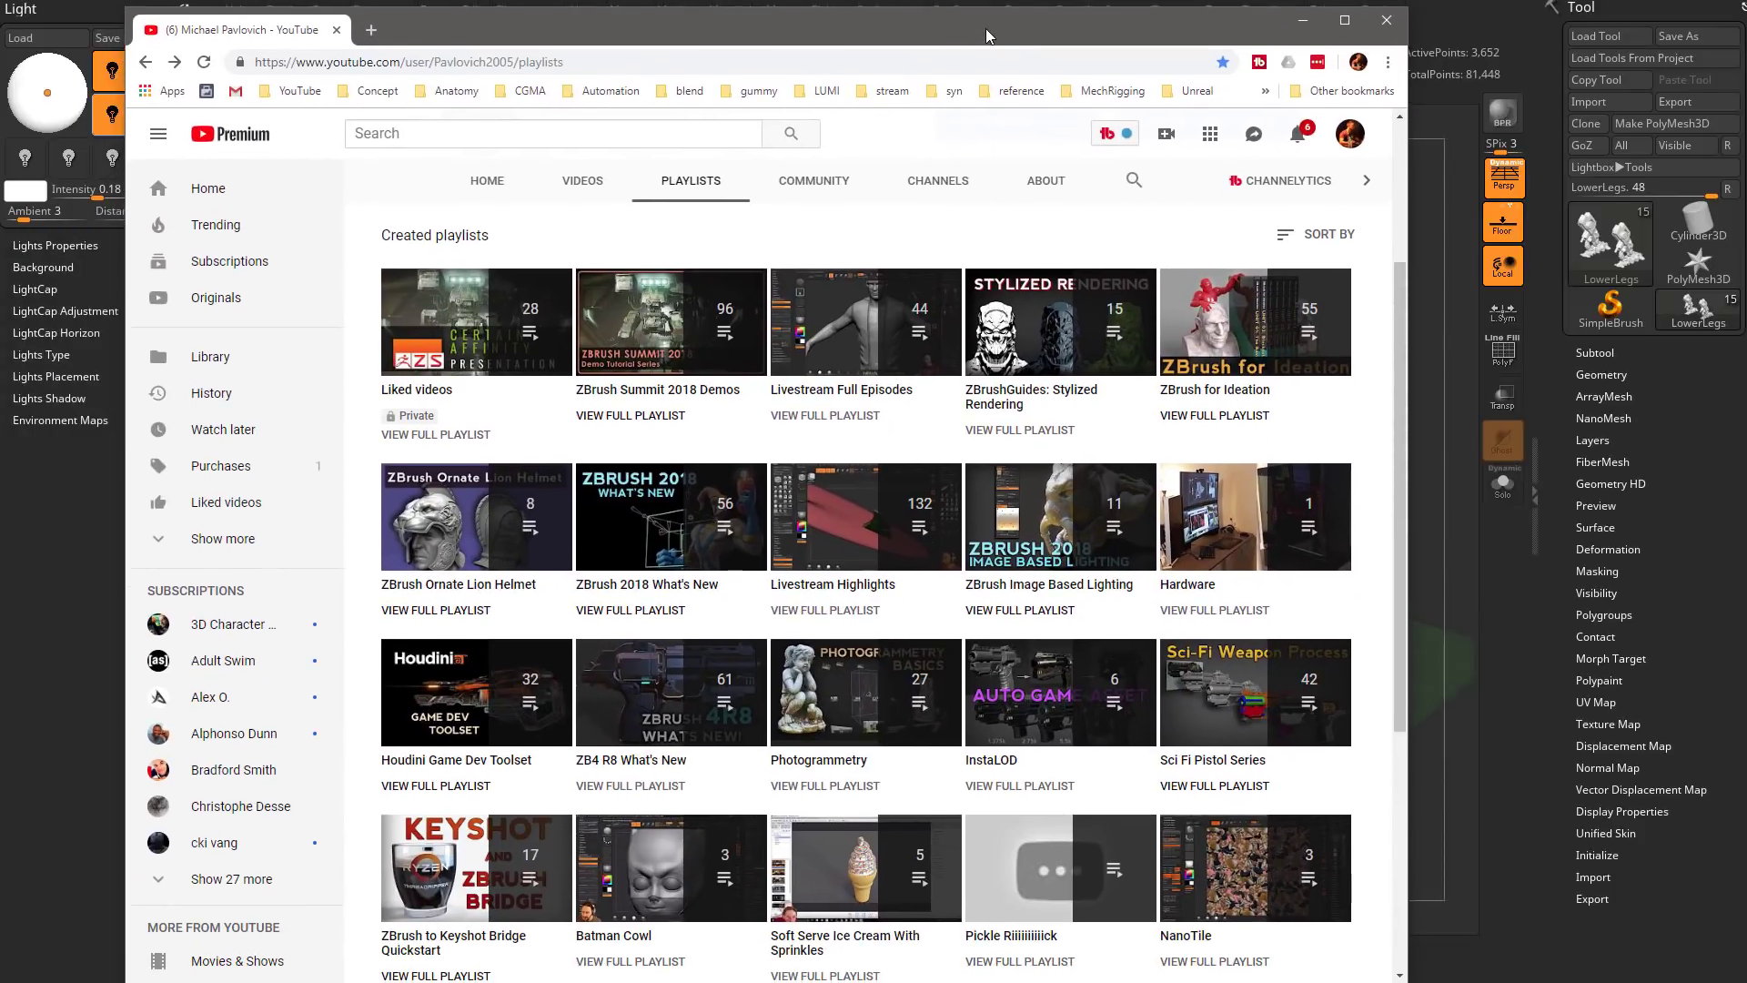
pyautogui.scroll(-4, 899, 259)
pyautogui.scroll(8, 905, 273)
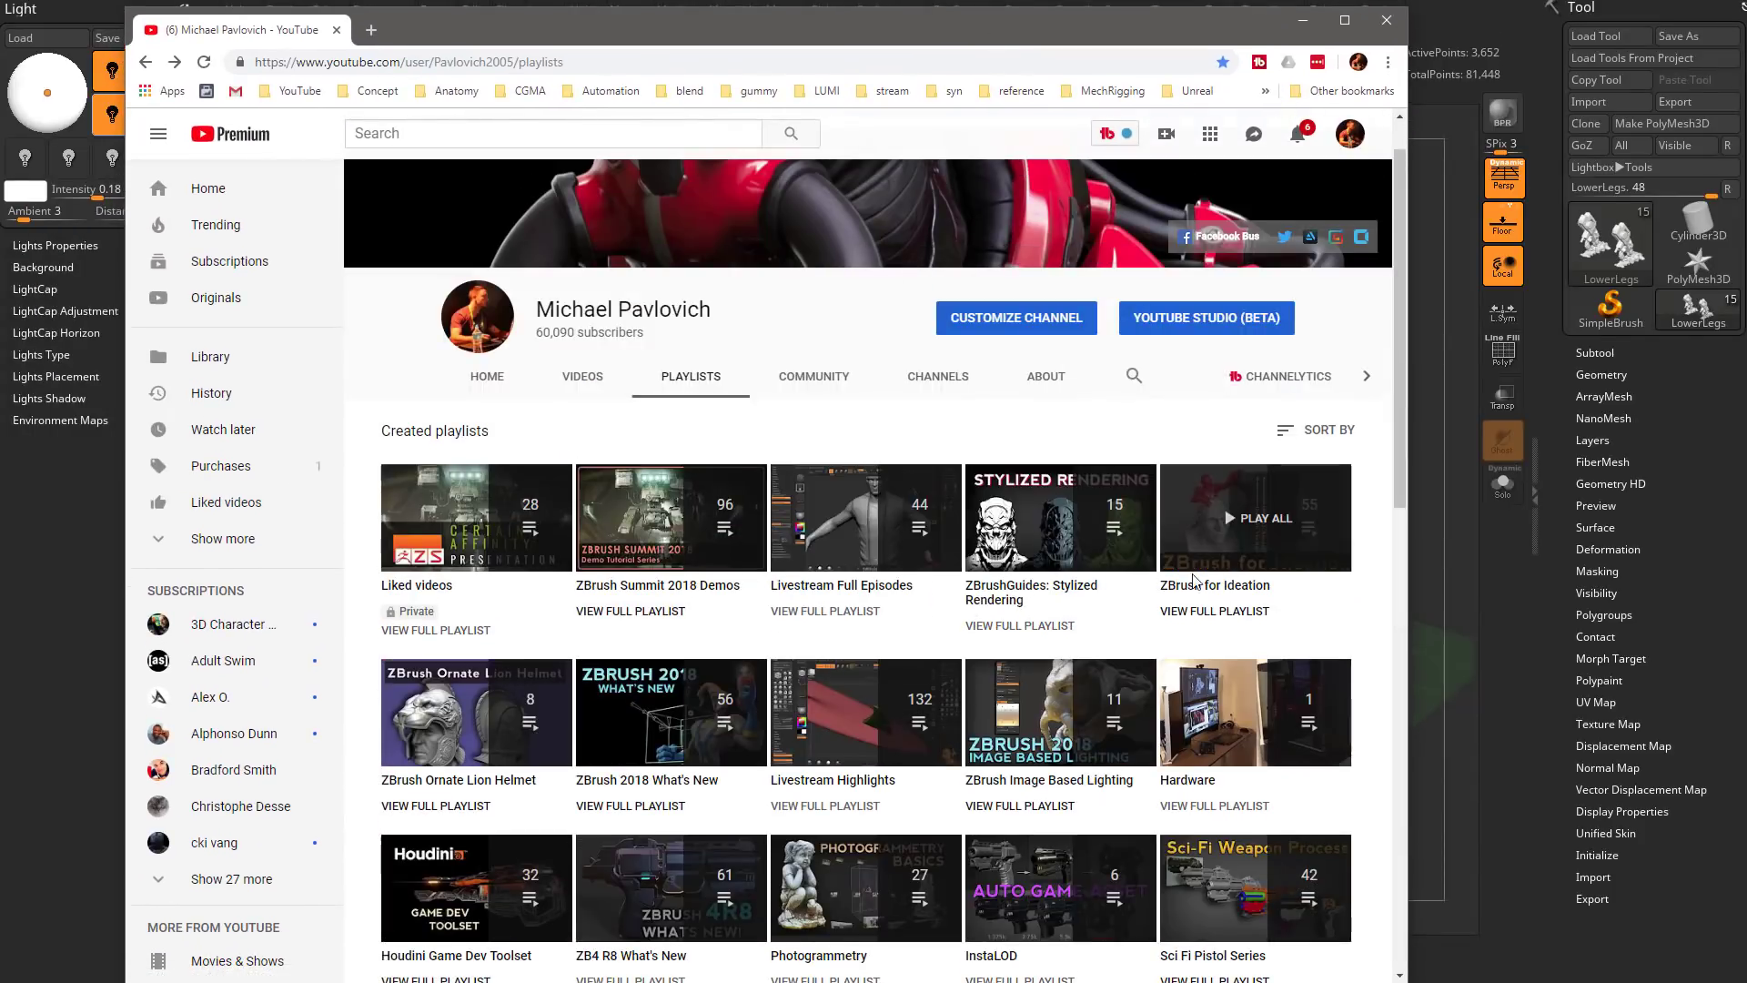
pyautogui.hotkey('alt', 'Tab')
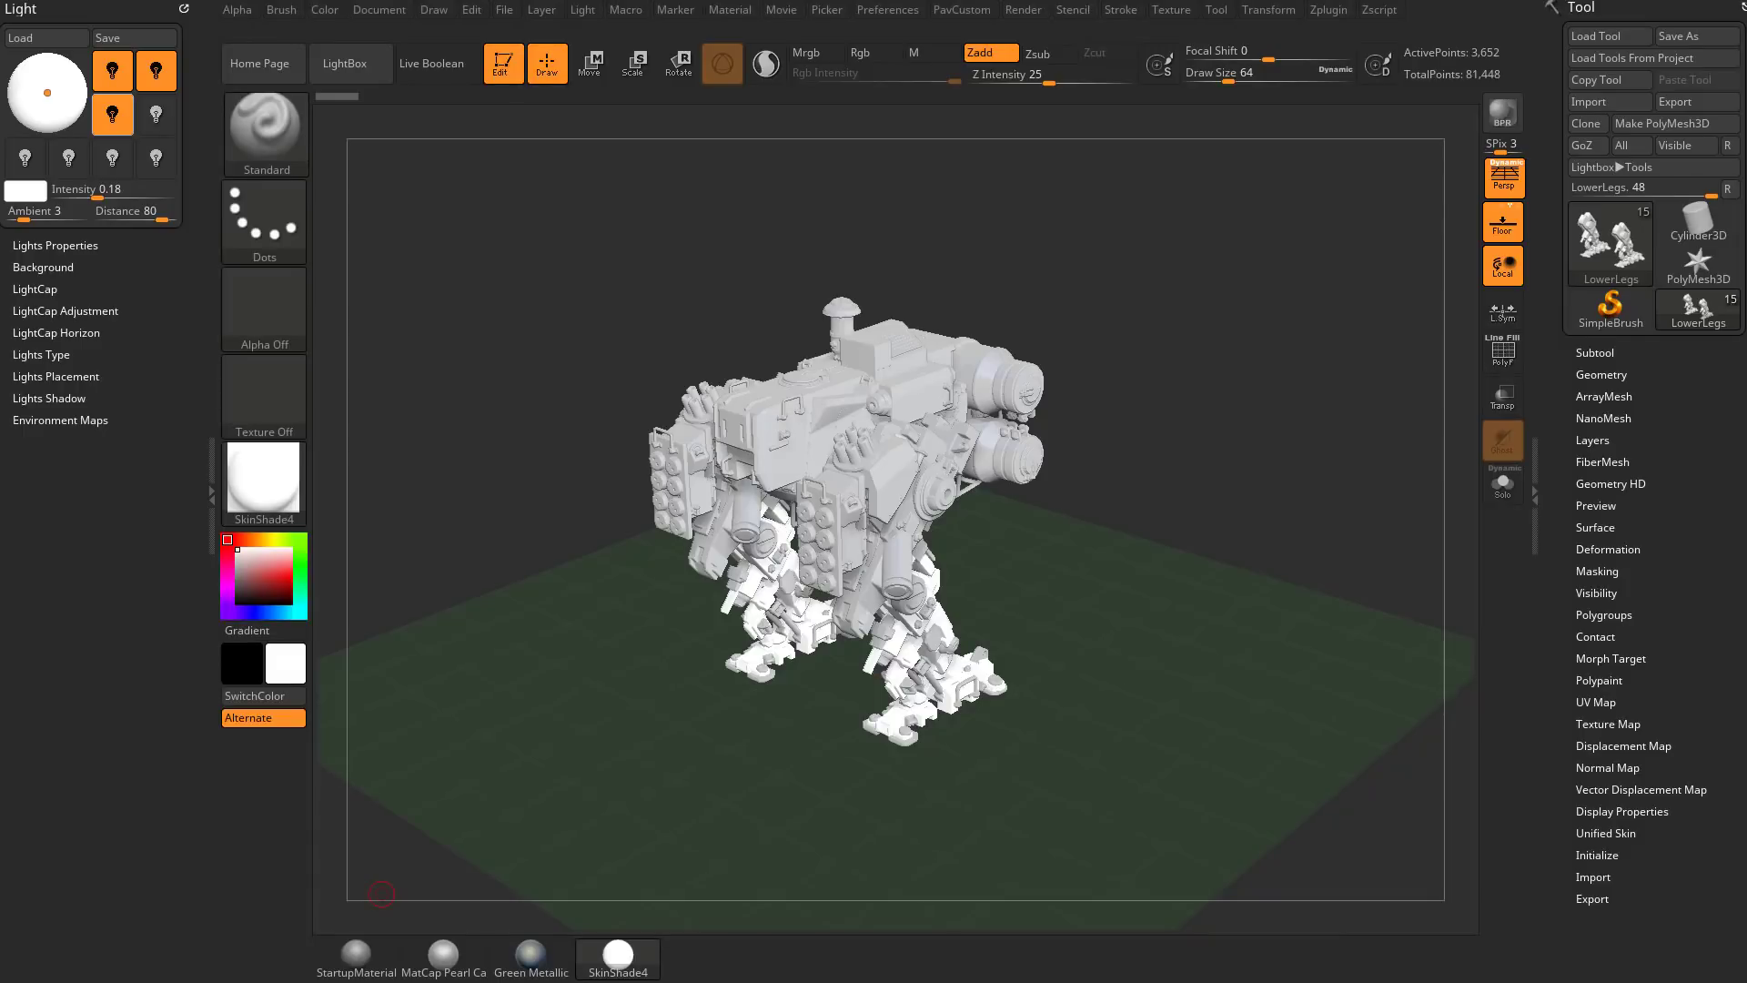
# Switch off the two extra lights and move the main 0.85-intensity light near the sphere's top.
pyautogui.click(99, 116)
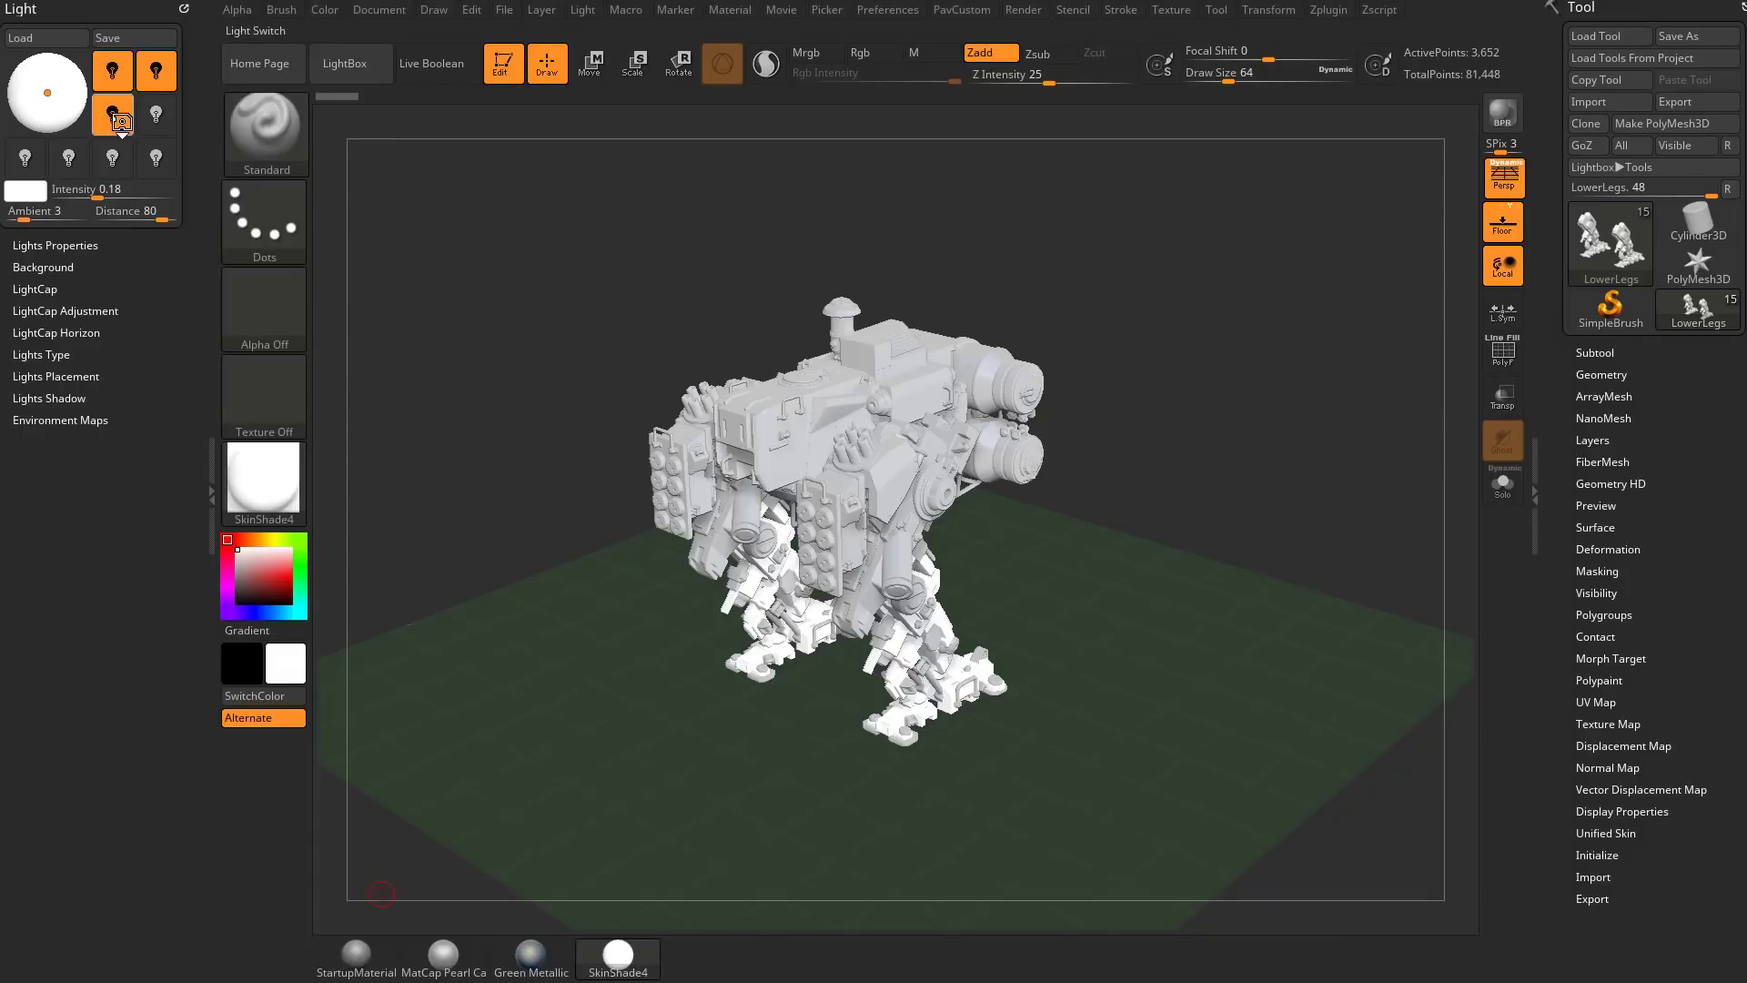
pyautogui.click(155, 73)
pyautogui.click(112, 71)
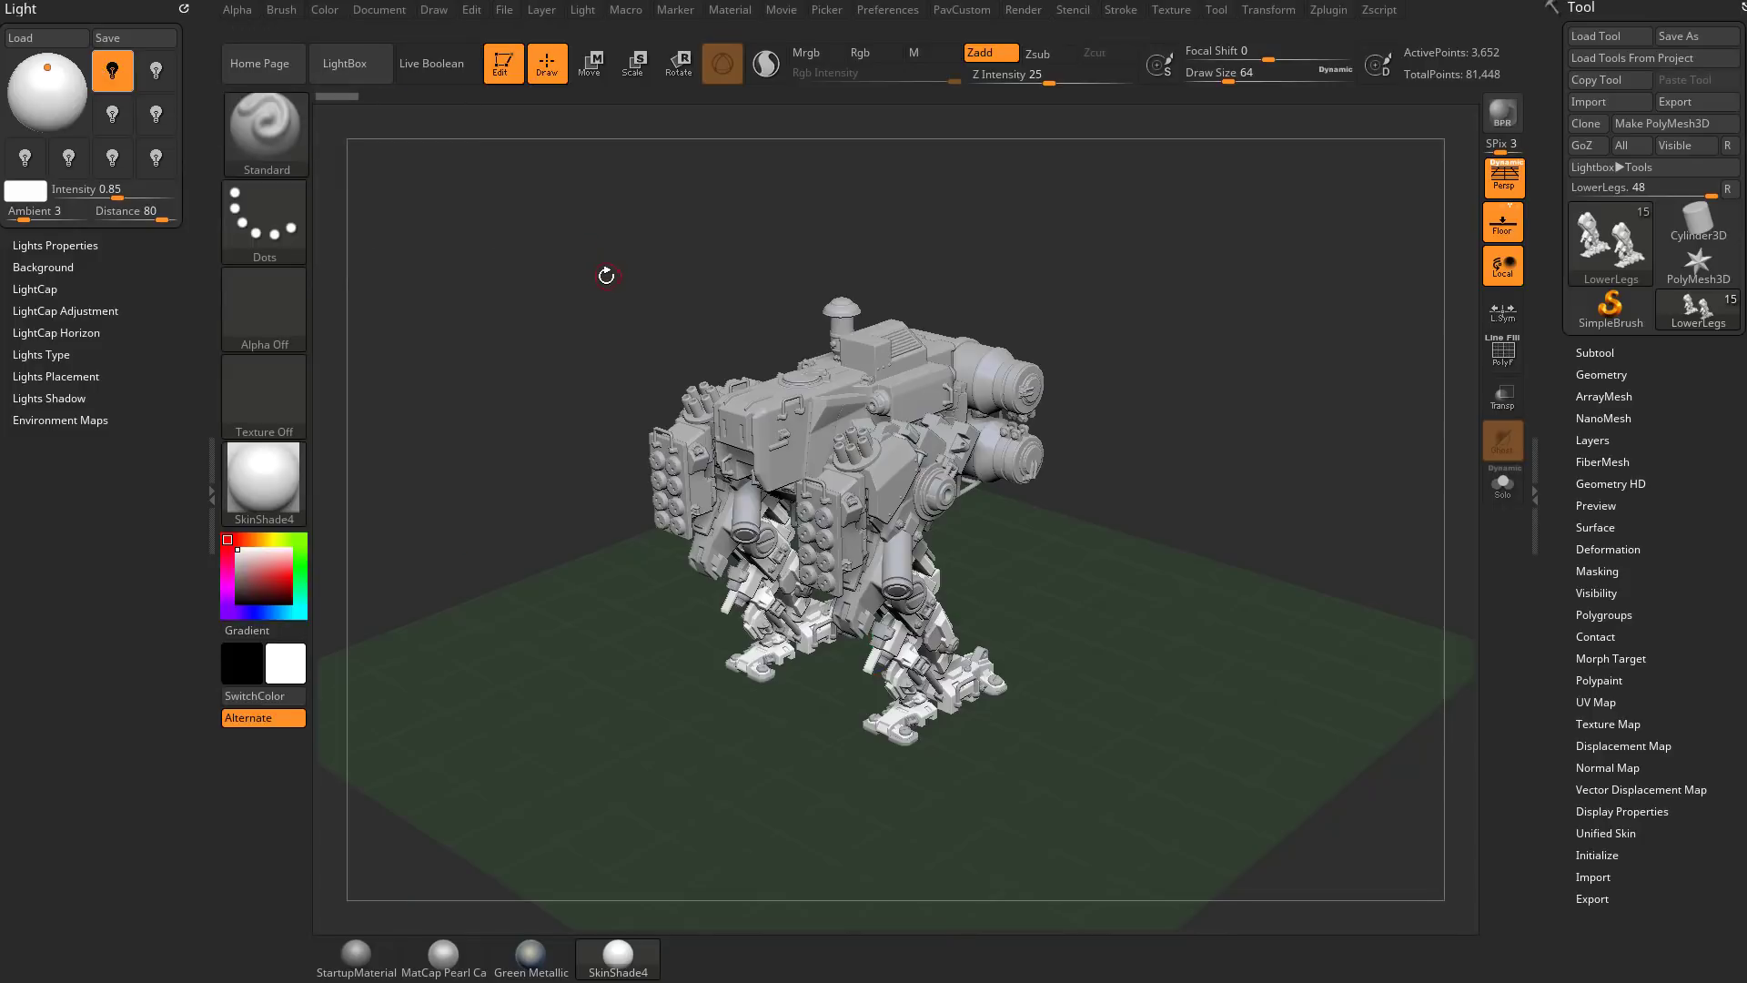
pyautogui.moveTo(47, 68); pyautogui.dragTo(56, 79)
pyautogui.click(273, 477)
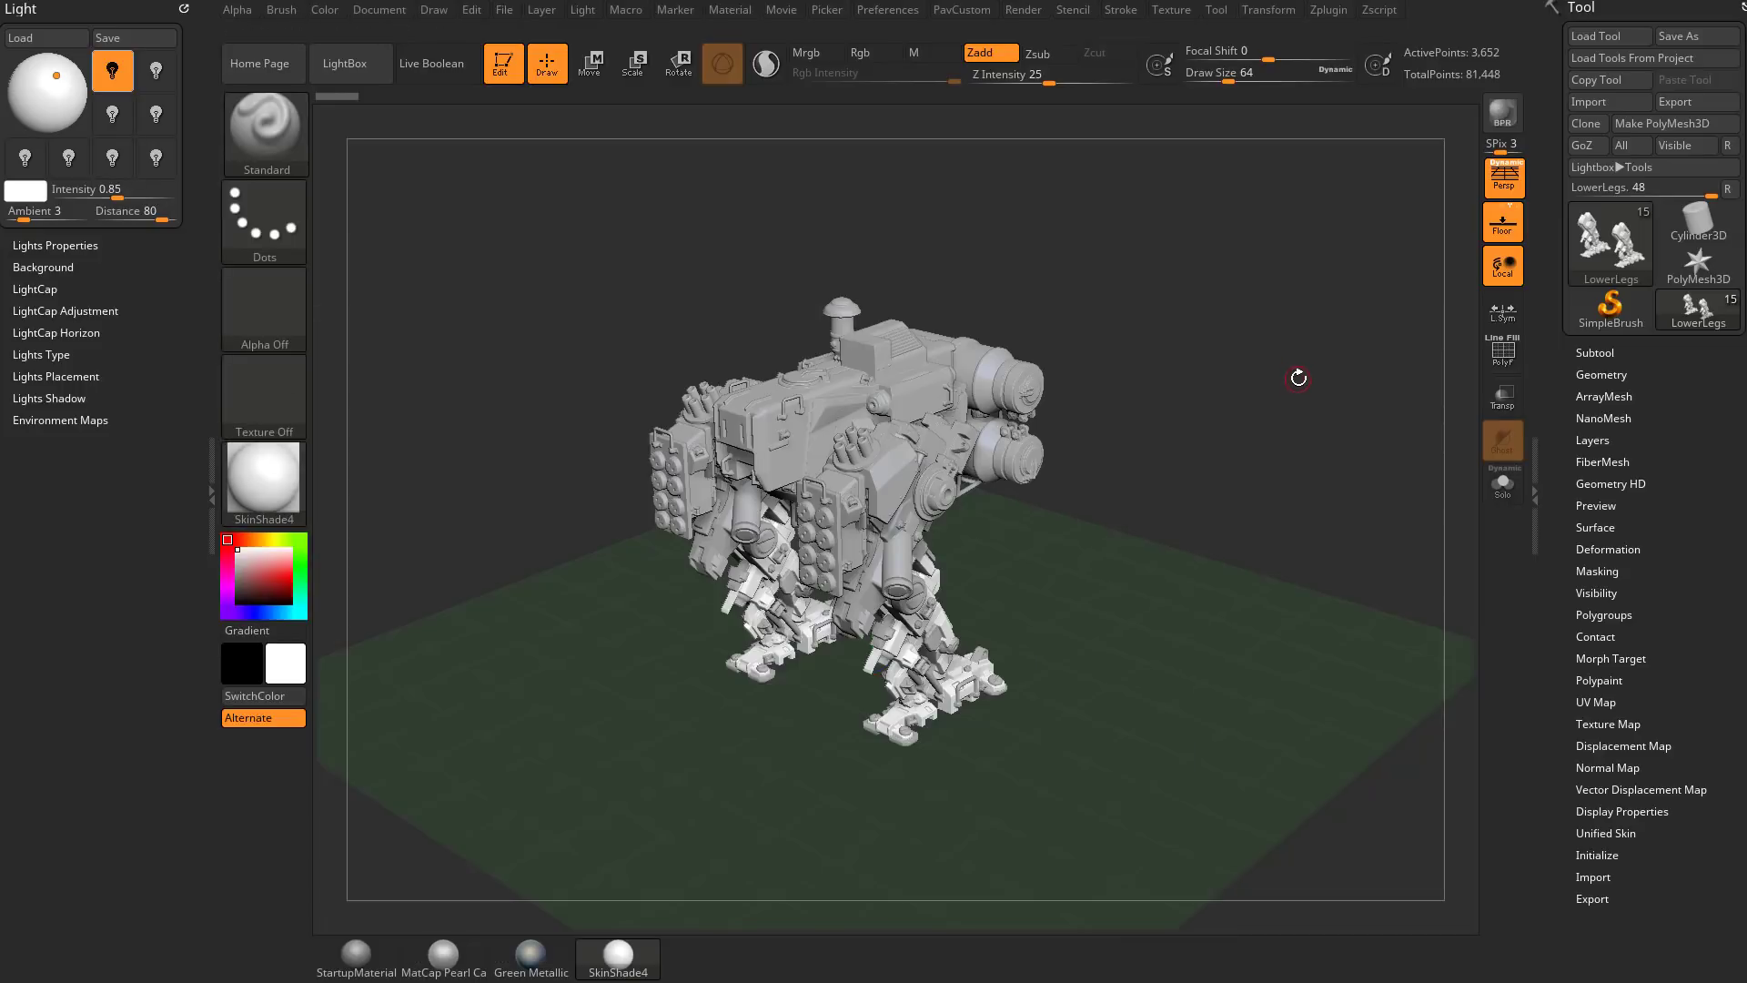
# Step through the Exhausts, MainBody and FrontGuards subtools, then BPR-render the mech with shadows.
pyautogui.click(1595, 352)
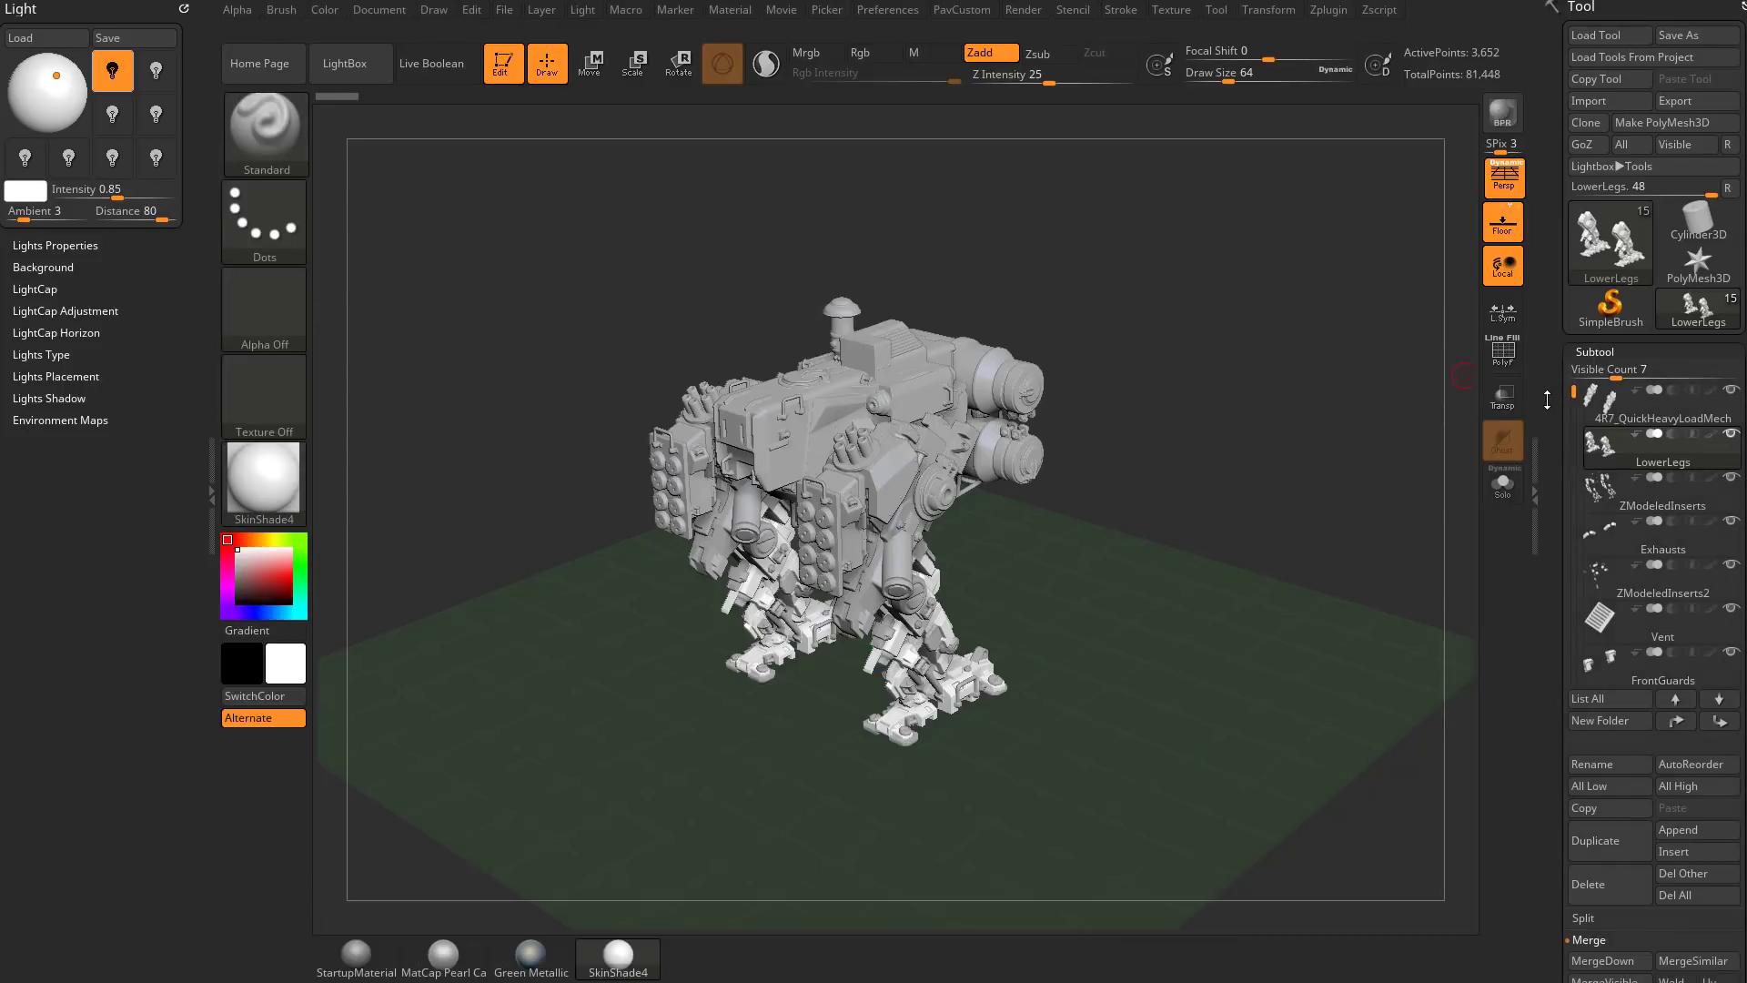
pyautogui.click(1671, 420)
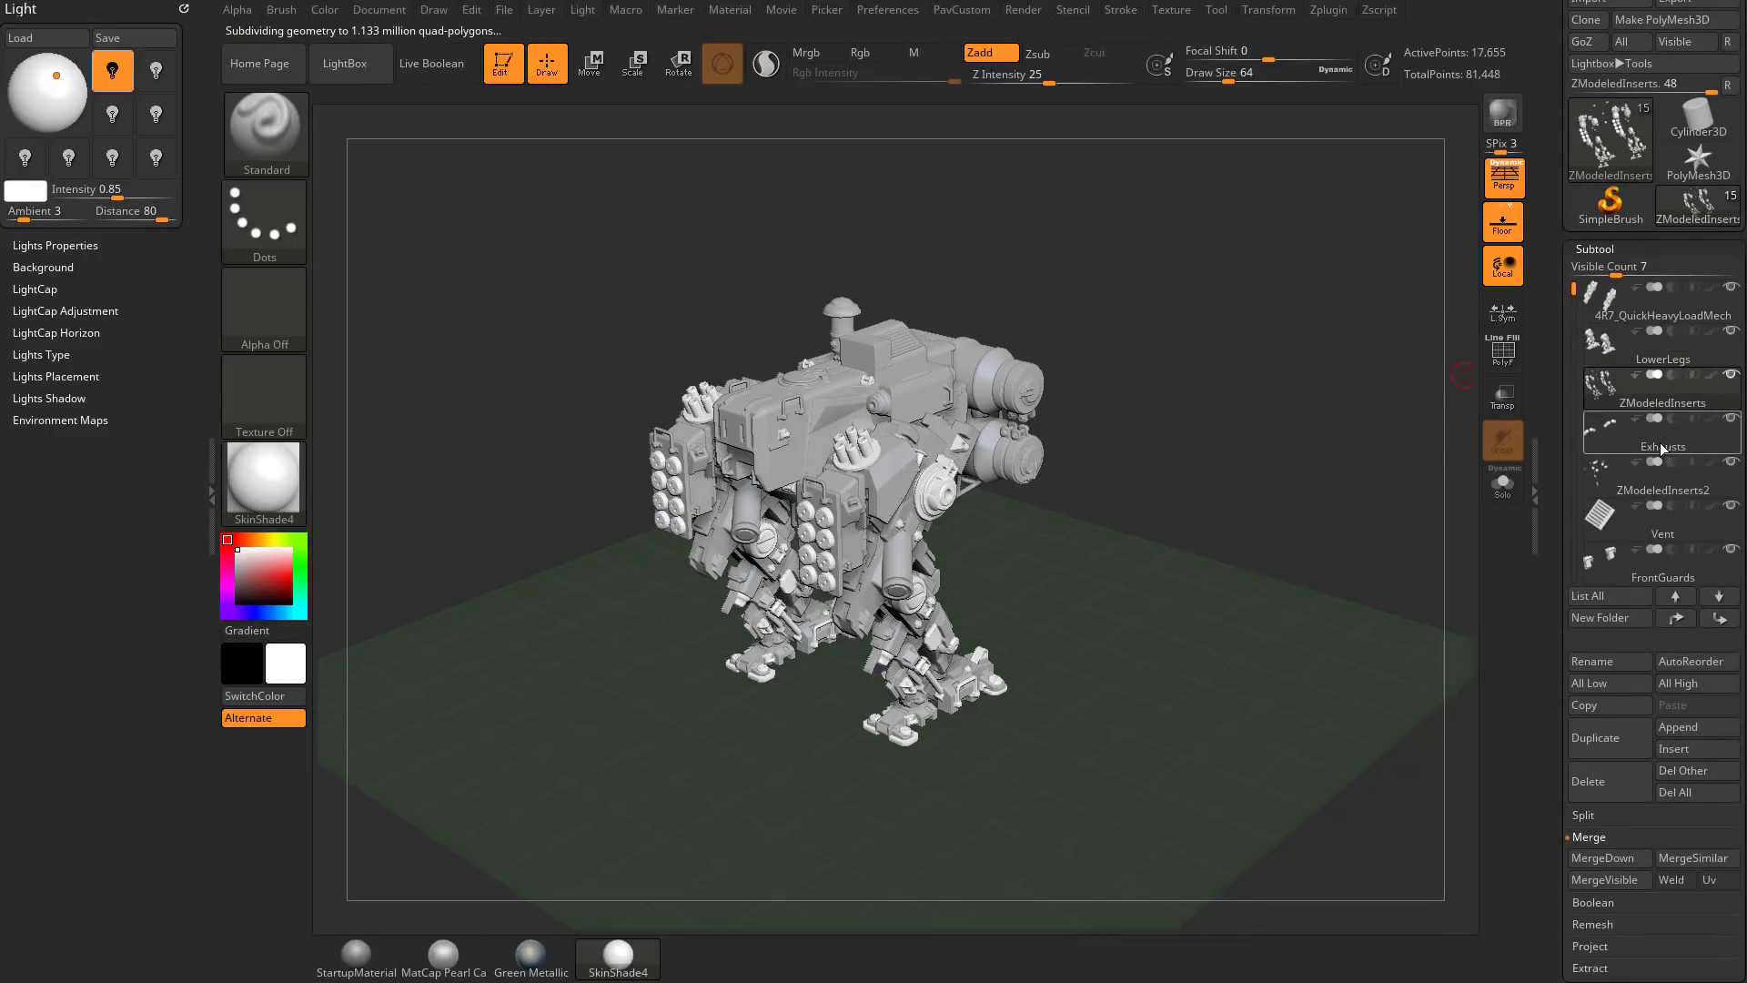
pyautogui.keyDown('alt'); pyautogui.click(889, 353); pyautogui.keyUp('alt')
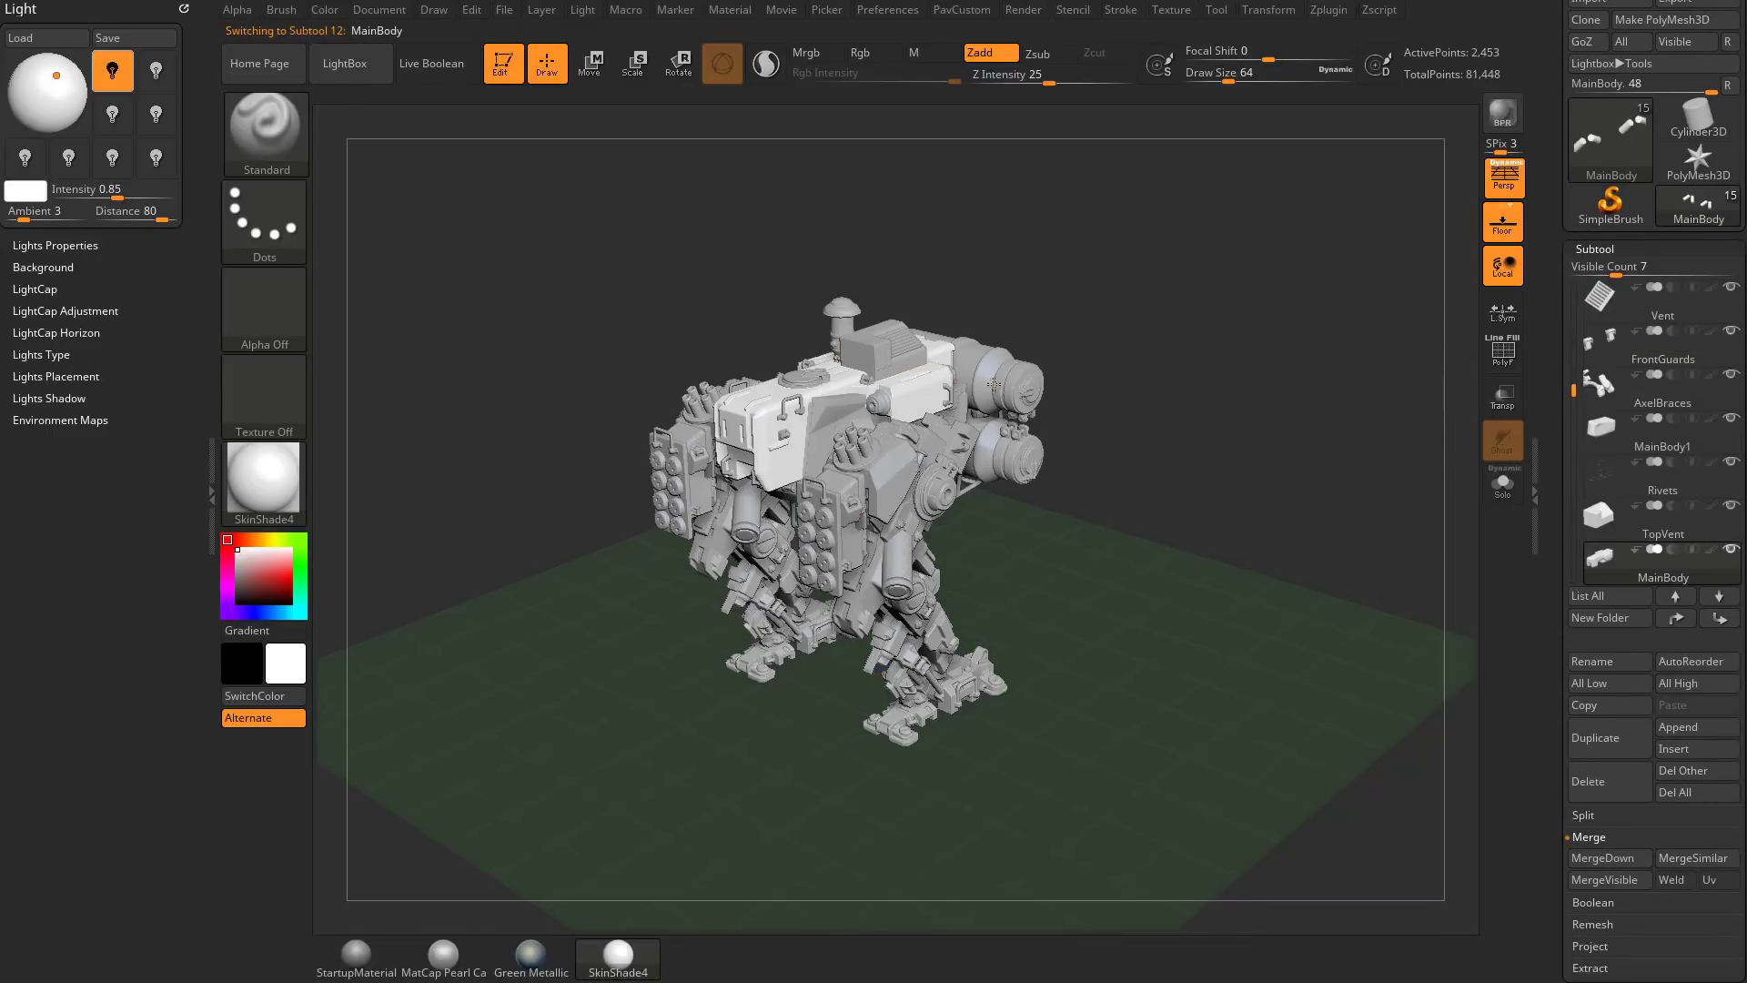
pyautogui.keyDown('alt'); pyautogui.click(843, 501); pyautogui.keyUp('alt')
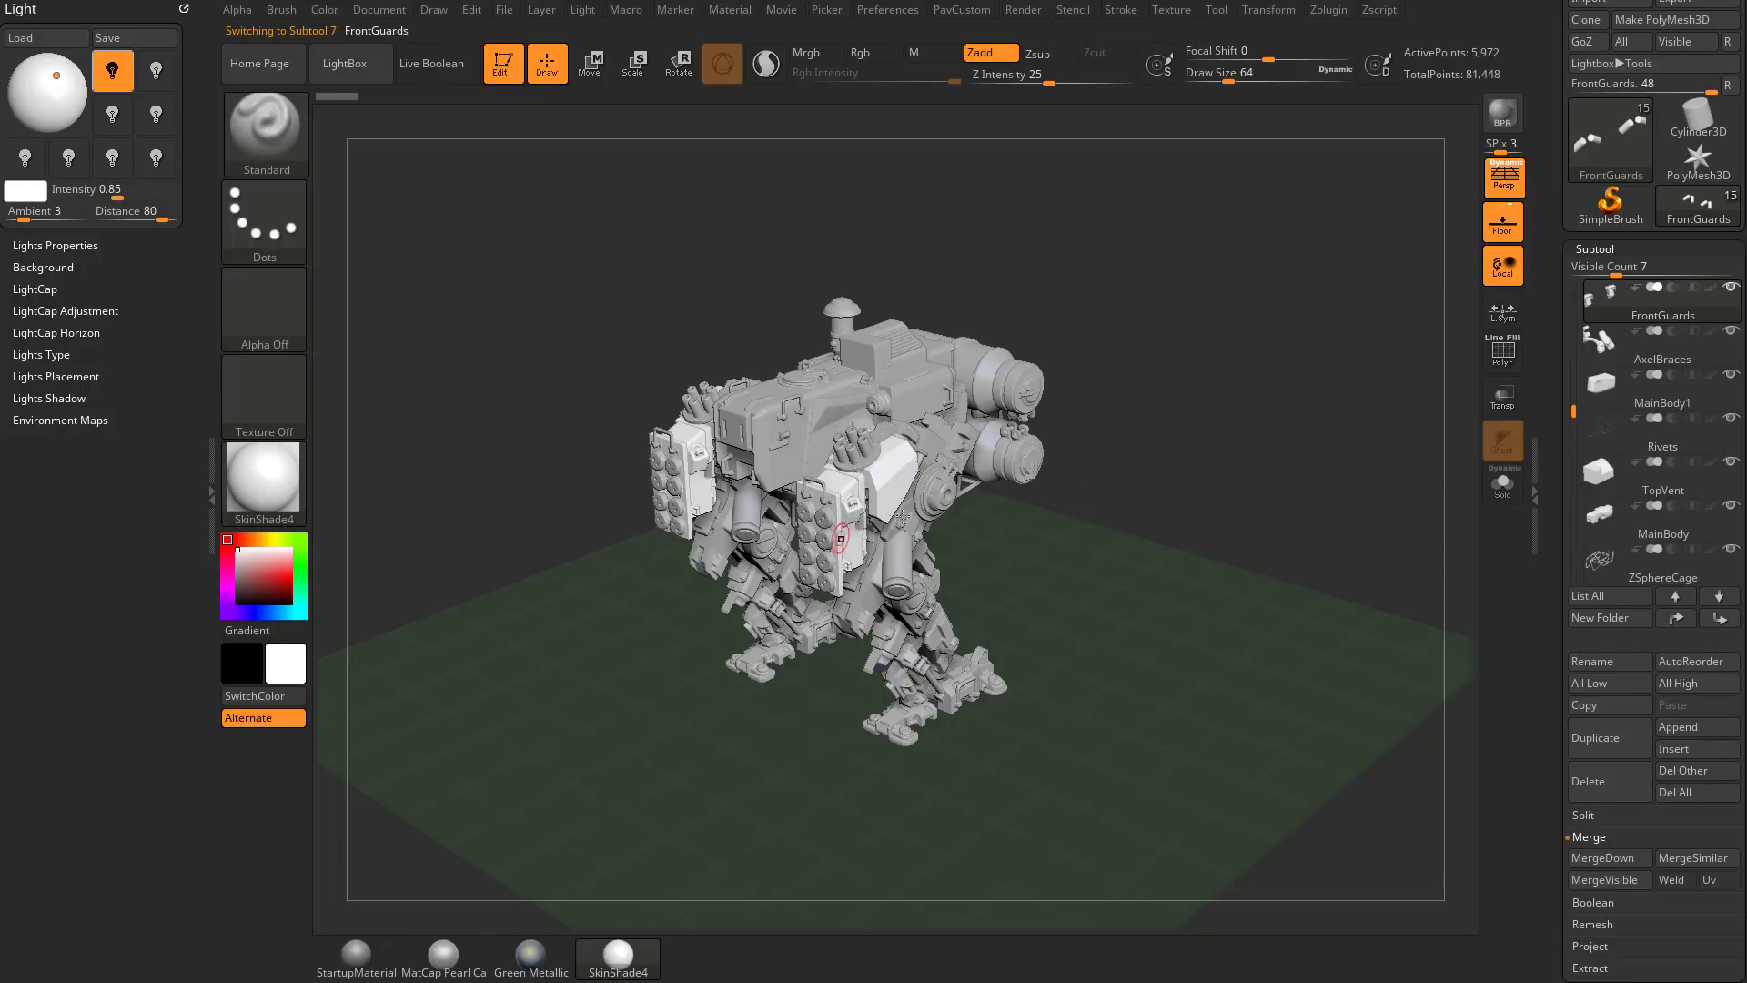
pyautogui.click(1502, 113)
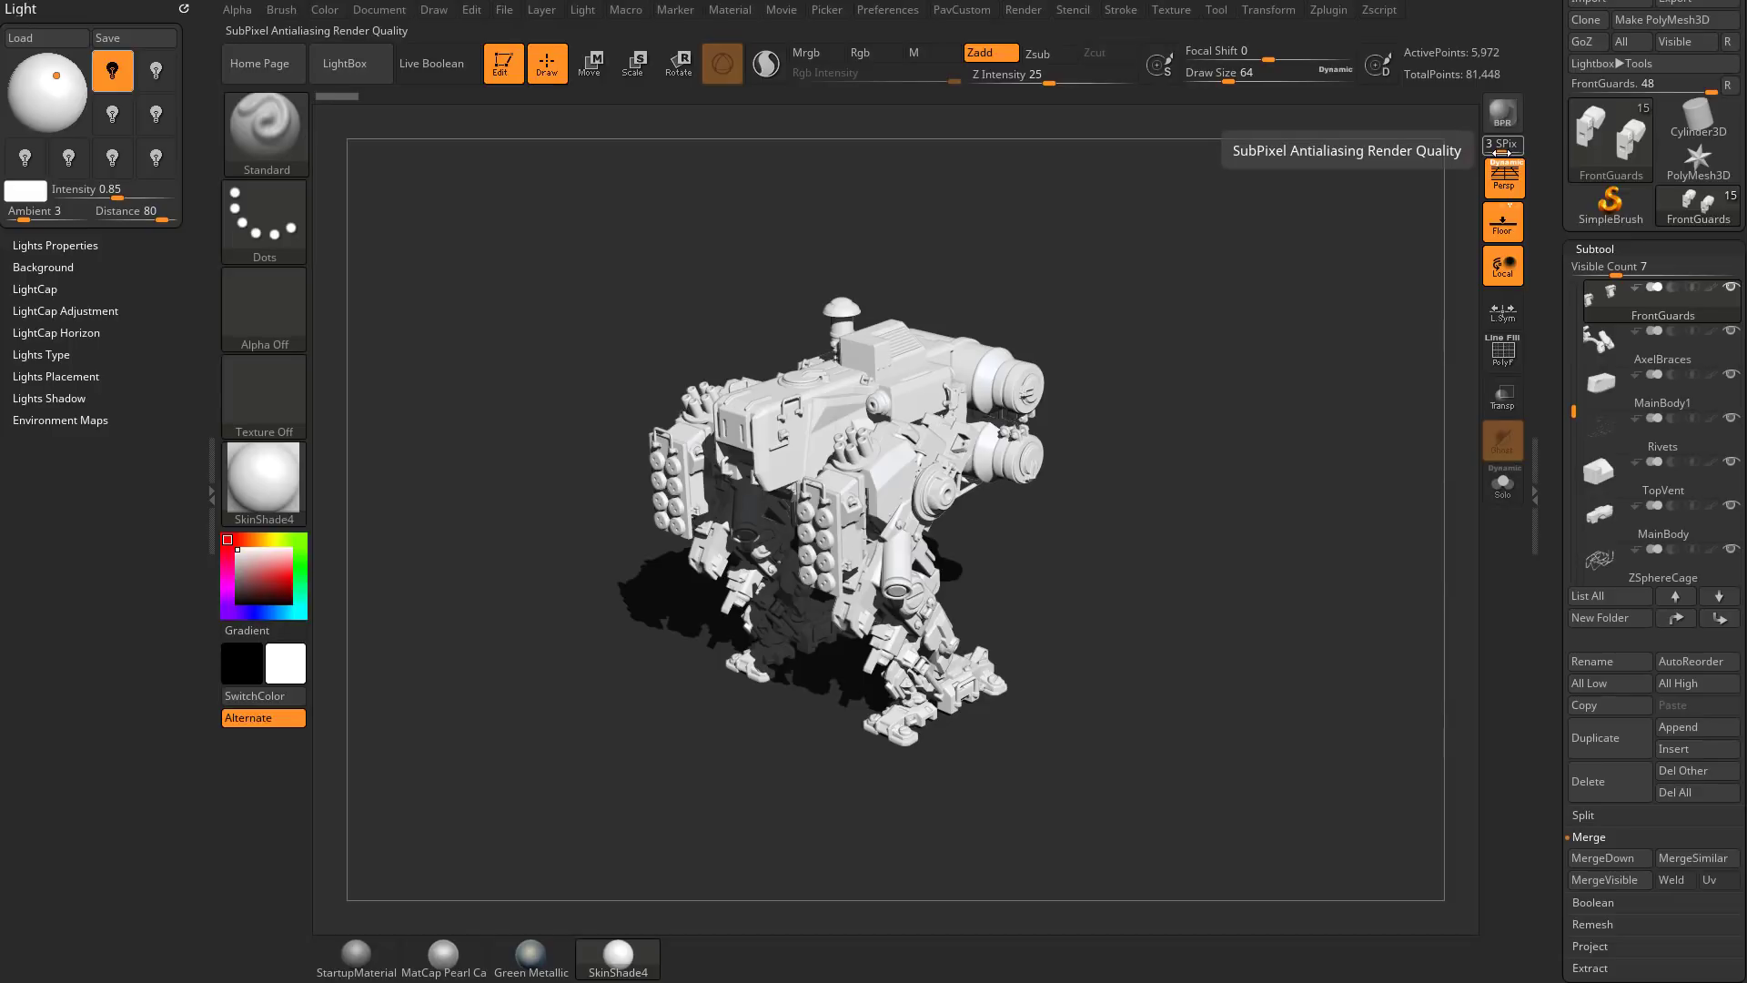
# Lower SPix antialiasing from 3 to 0, toggle Persp, and BPR-render the mech again.
pyautogui.moveTo(1501, 146); pyautogui.dragTo(1484, 136)
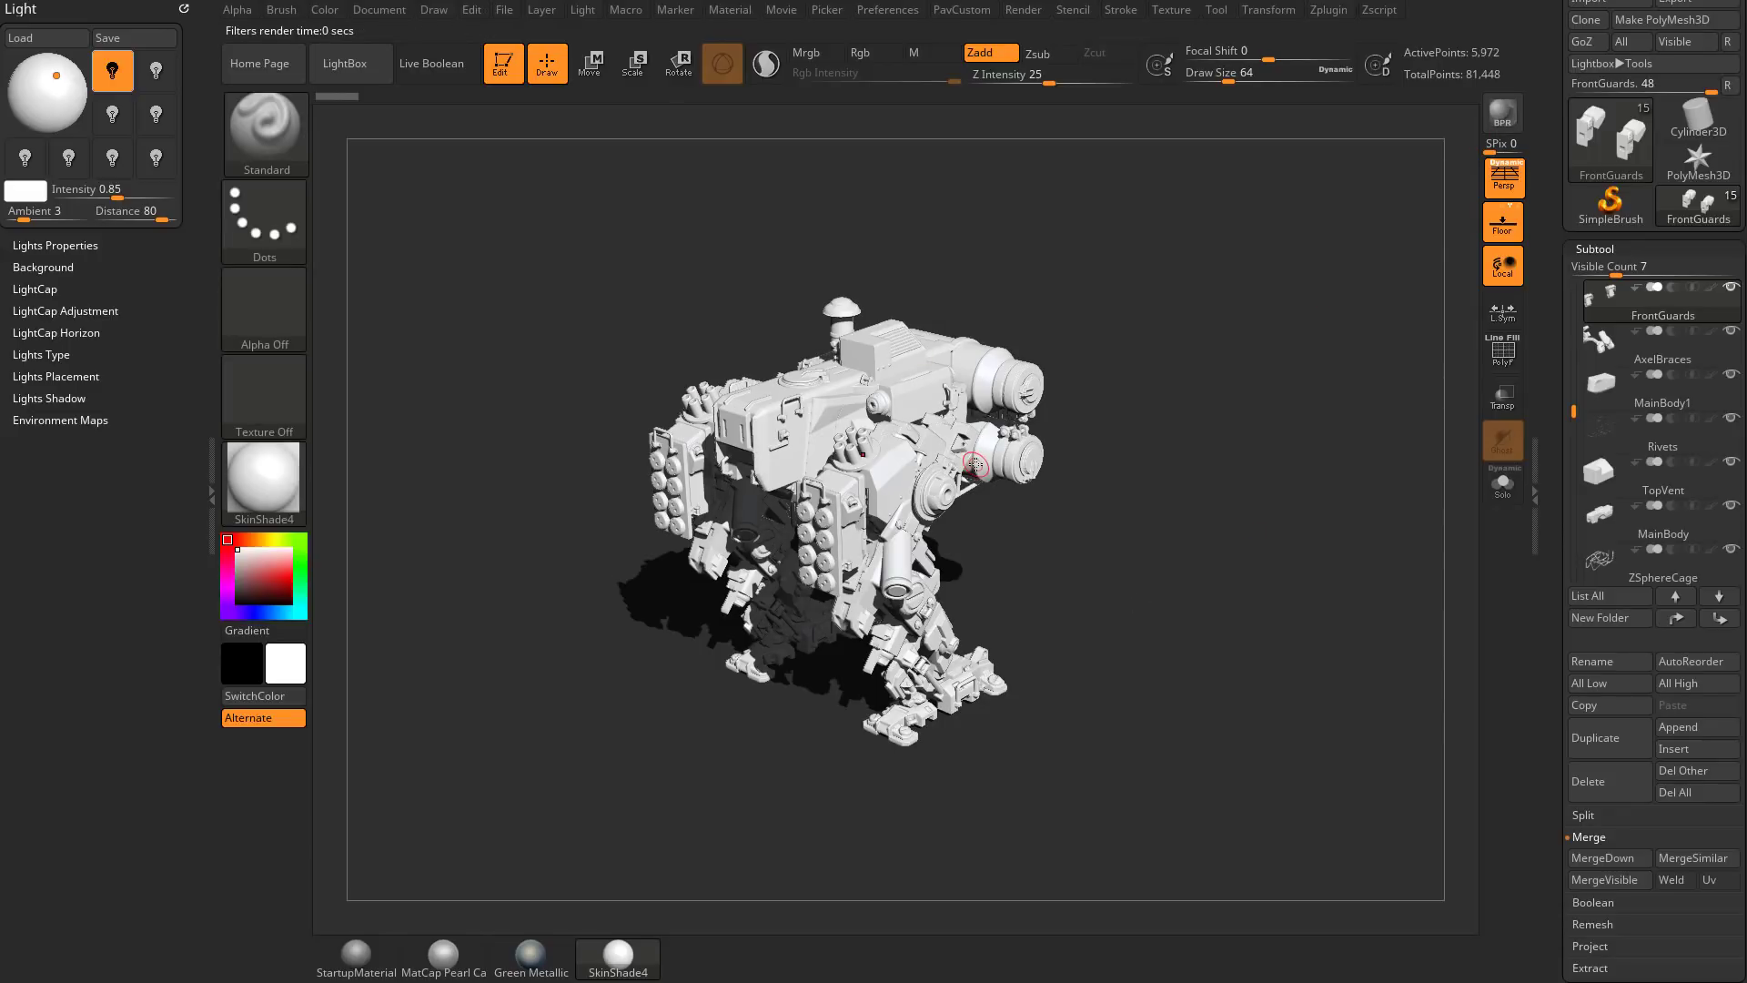
pyautogui.click(1504, 173)
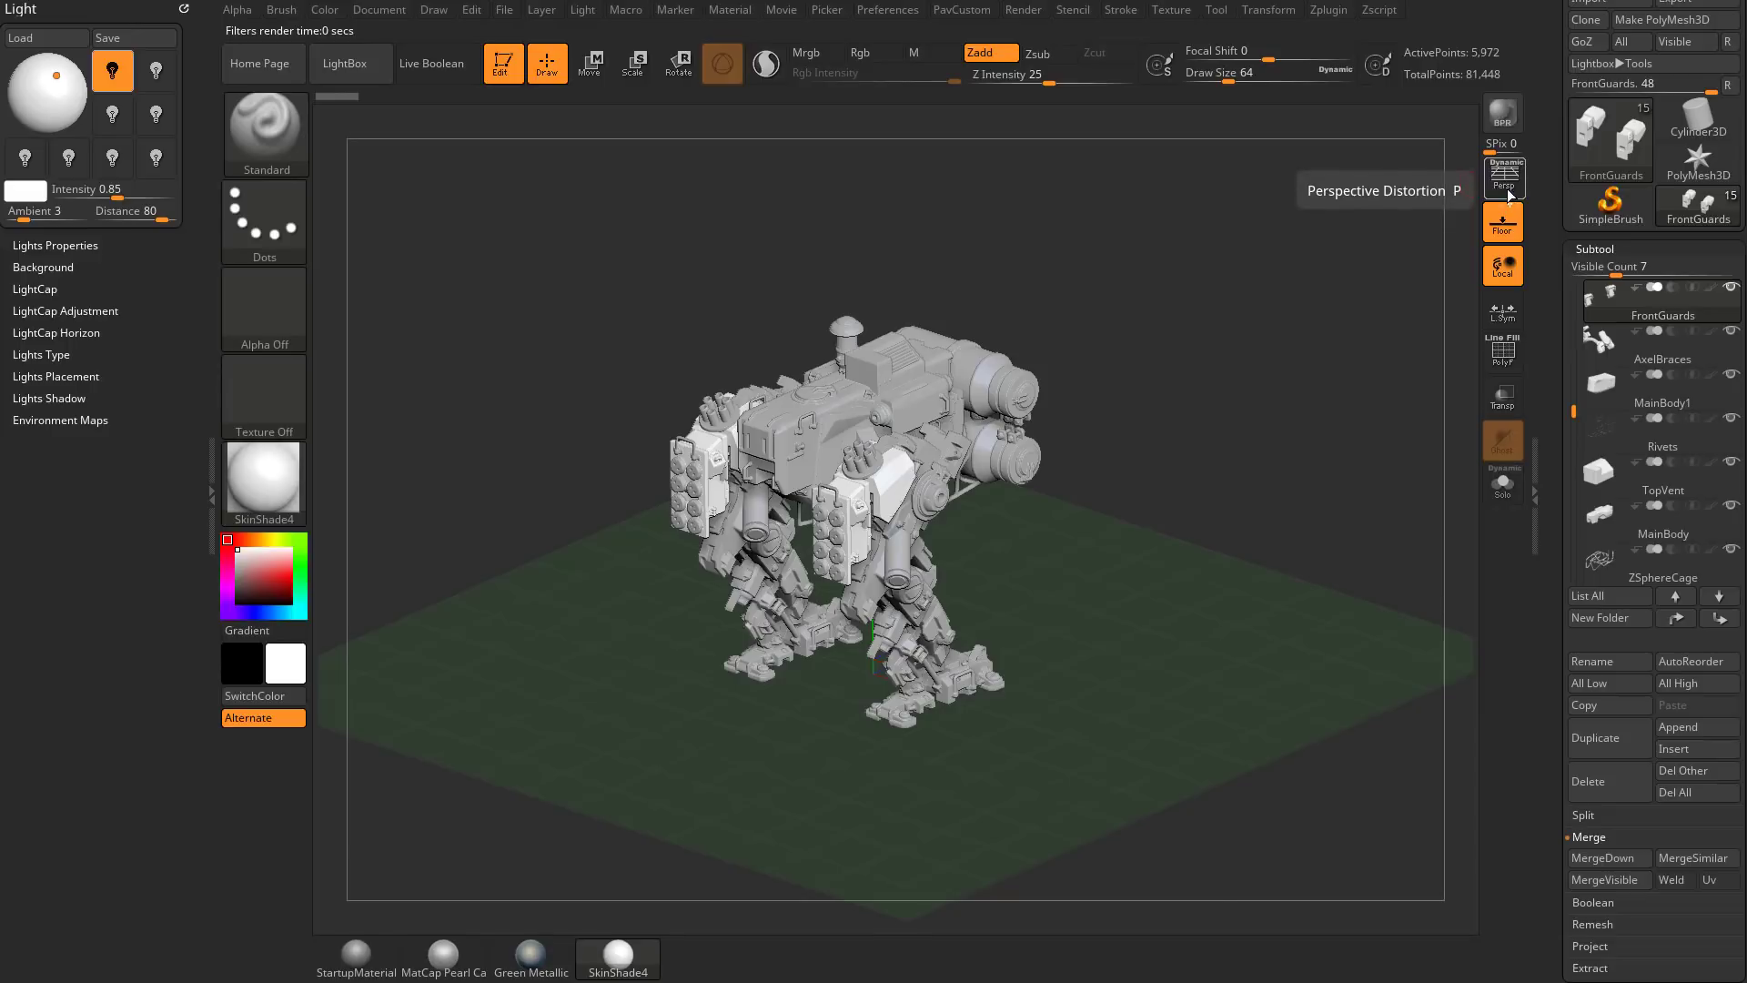
pyautogui.click(1503, 113)
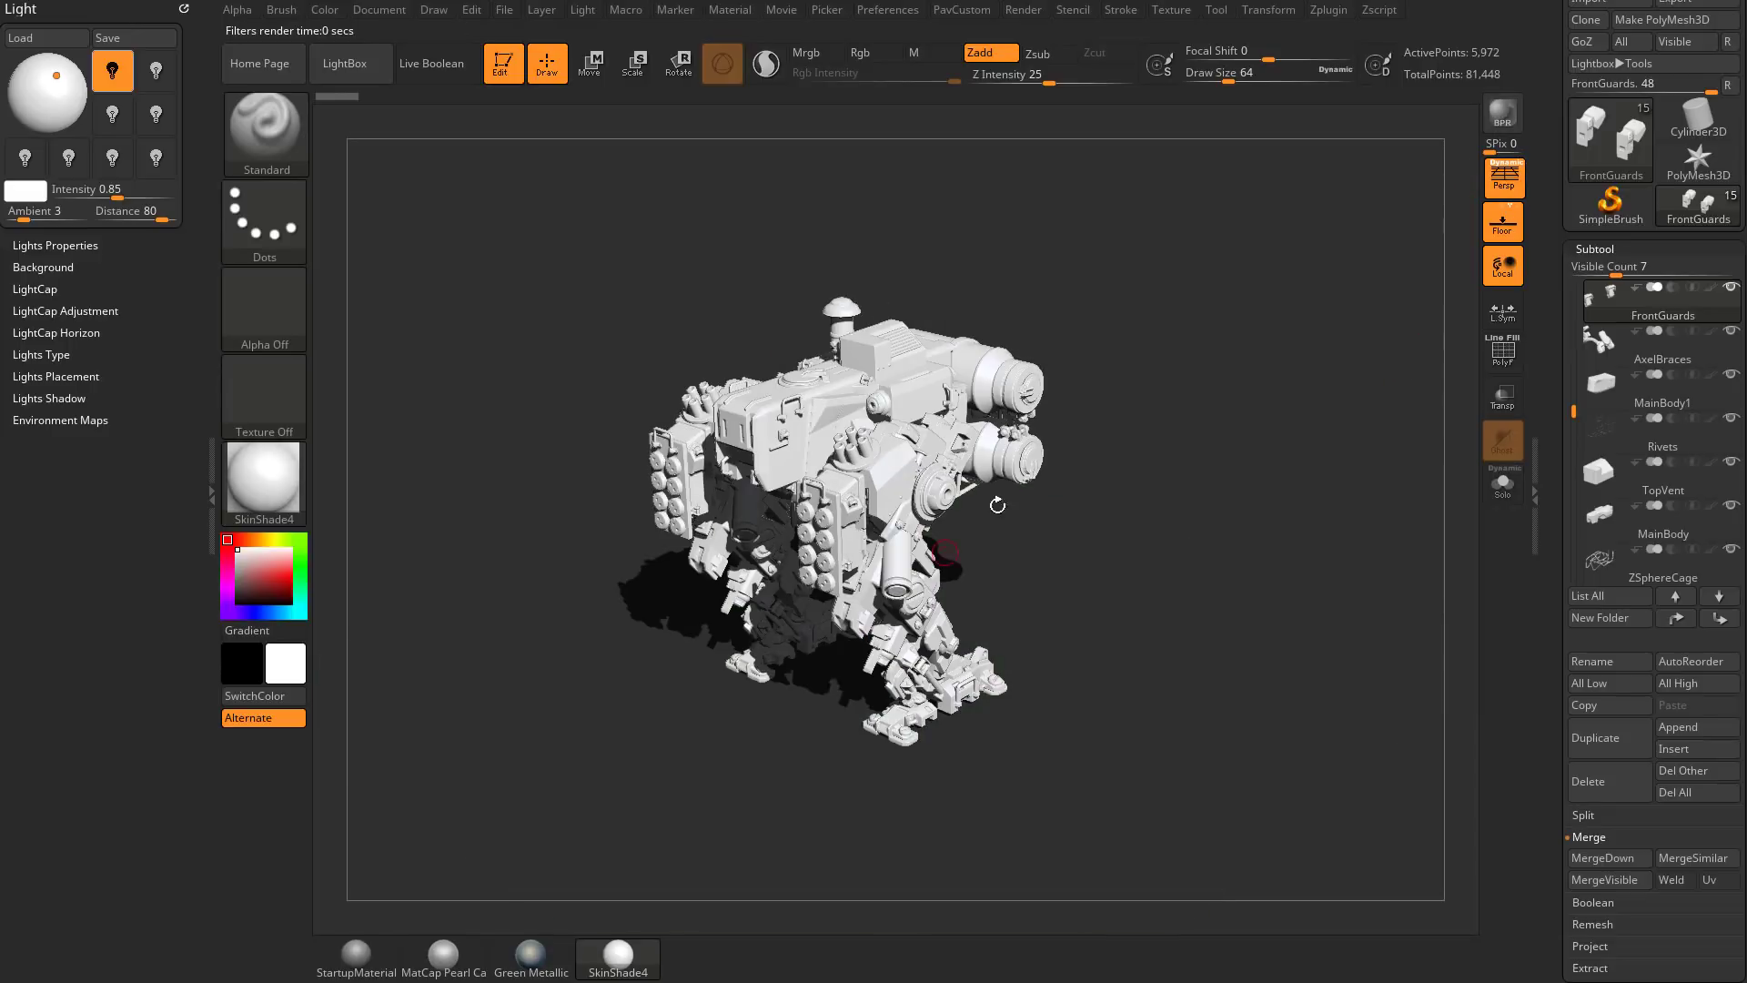
# Check the BPR render pass previews, toggle perspective, and BPR-render the mech from a new angle.
pyautogui.click(1023, 11)
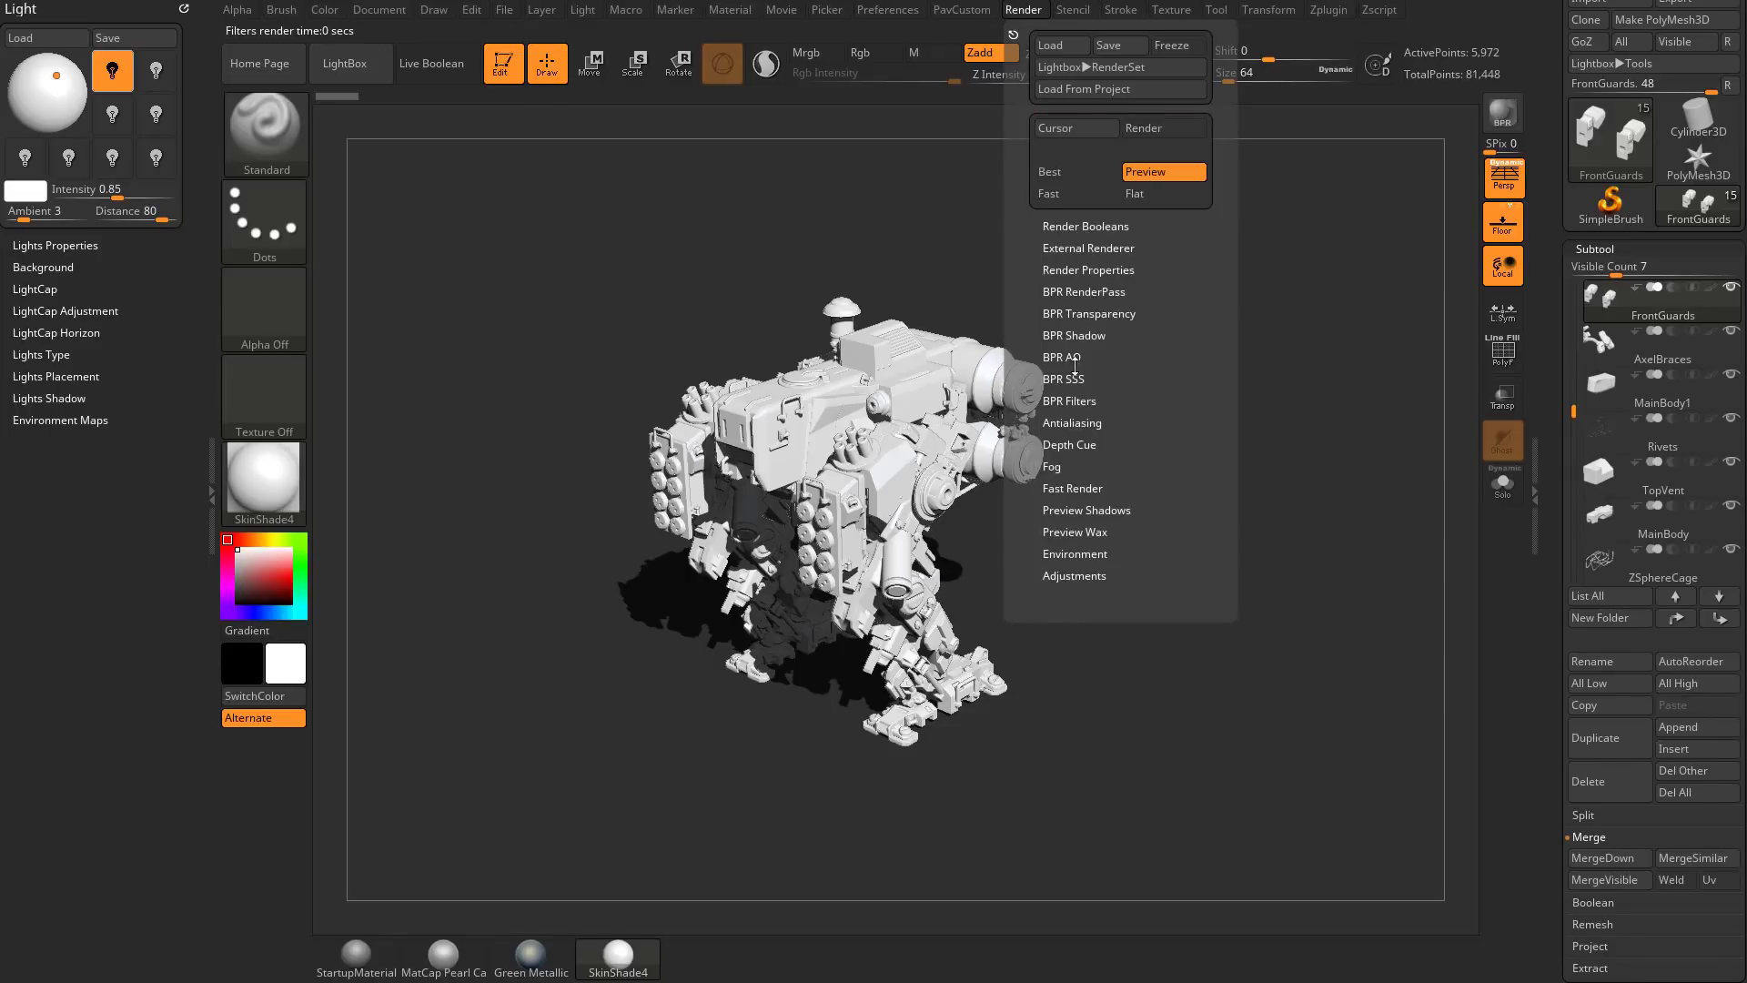
pyautogui.click(1083, 291)
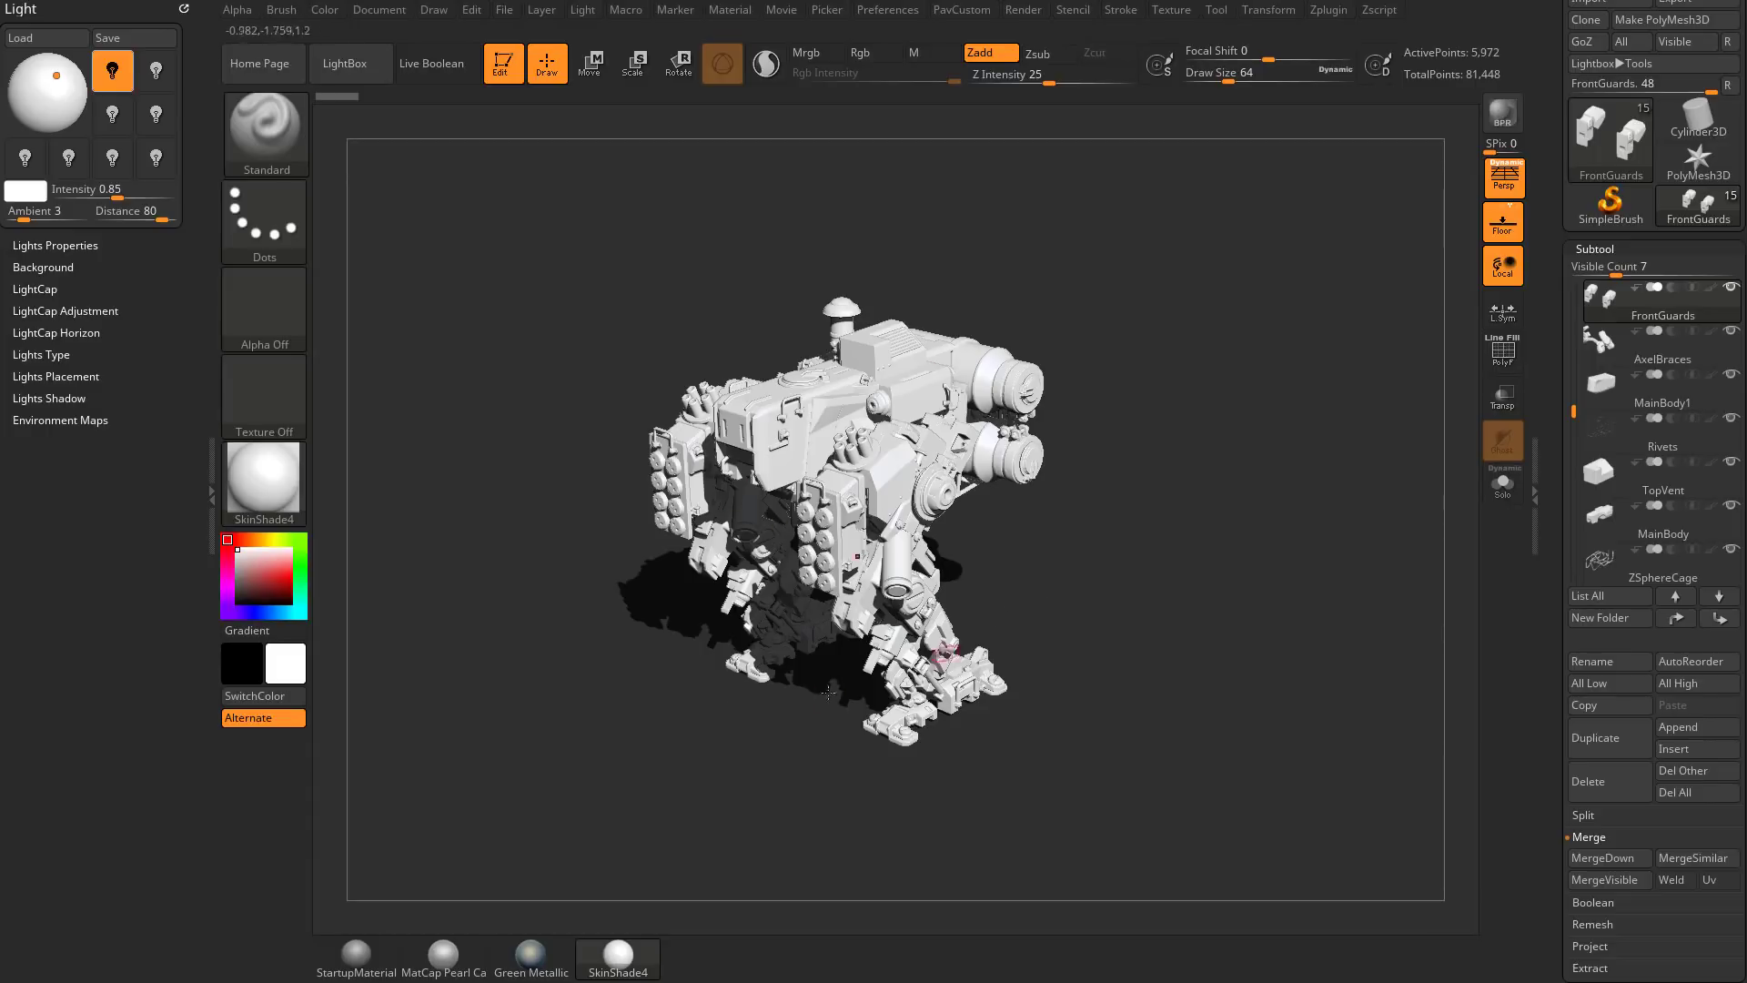
pyautogui.click(1510, 198)
pyautogui.hotkey('shift', 'r')
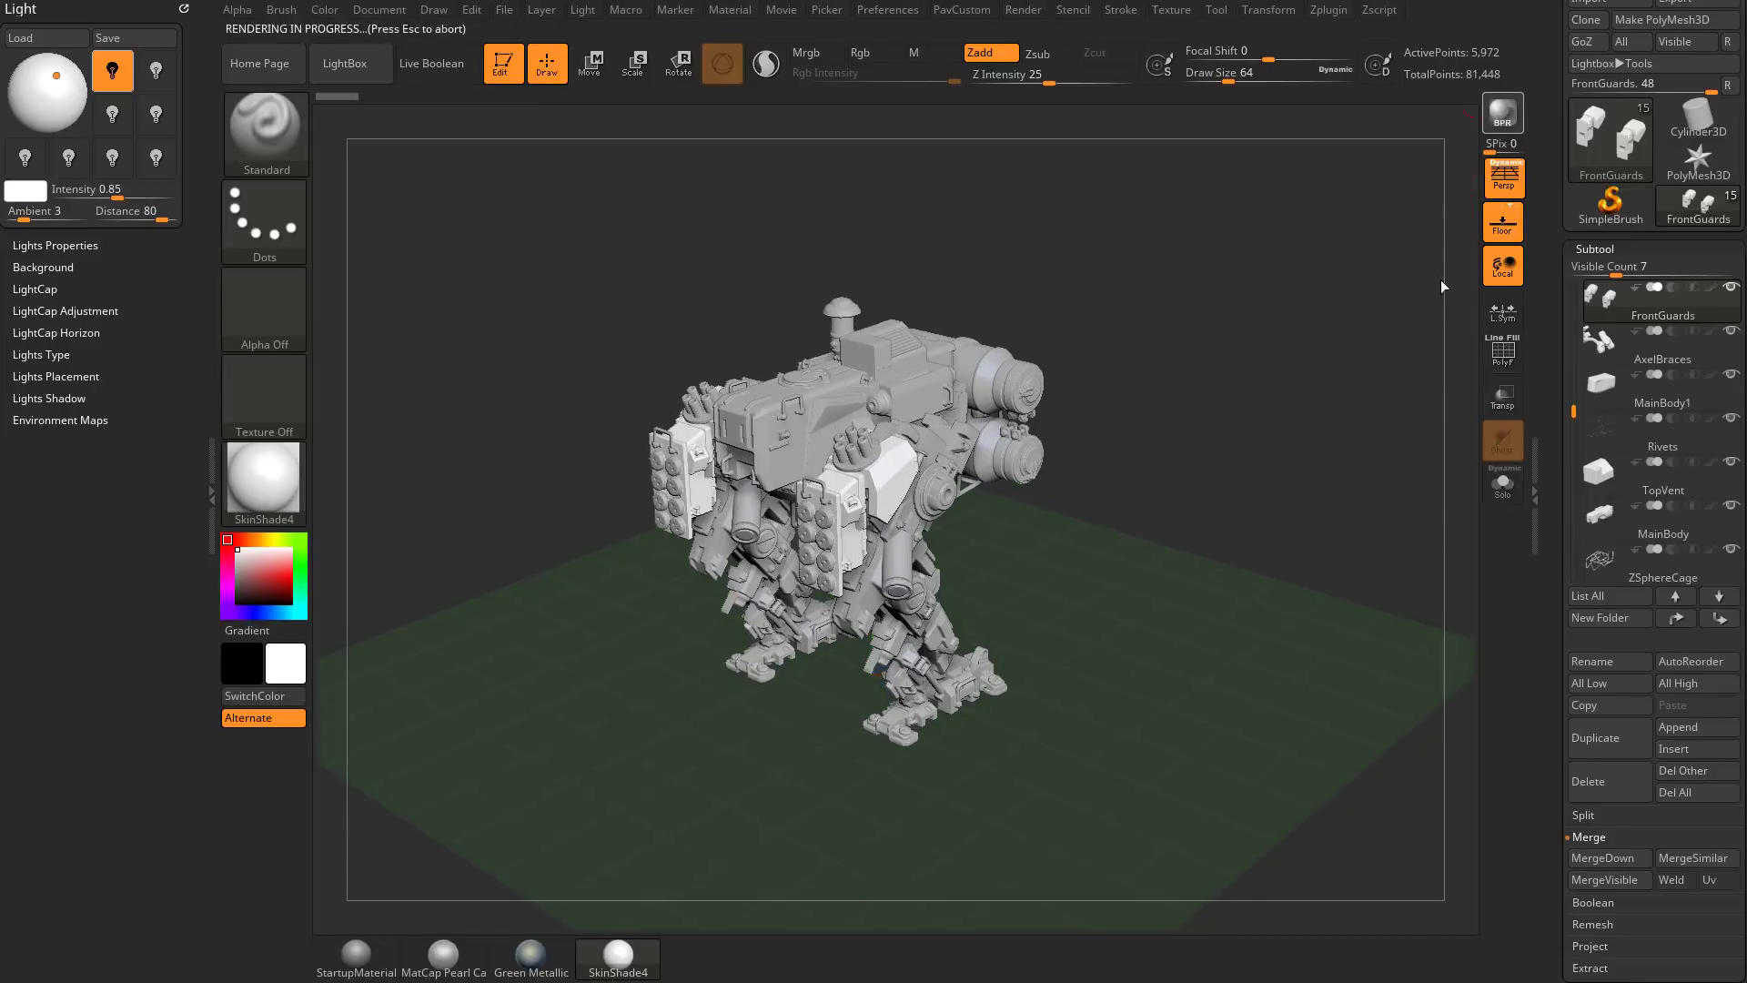
pyautogui.moveTo(1189, 421); pyautogui.dragTo(1251, 518)
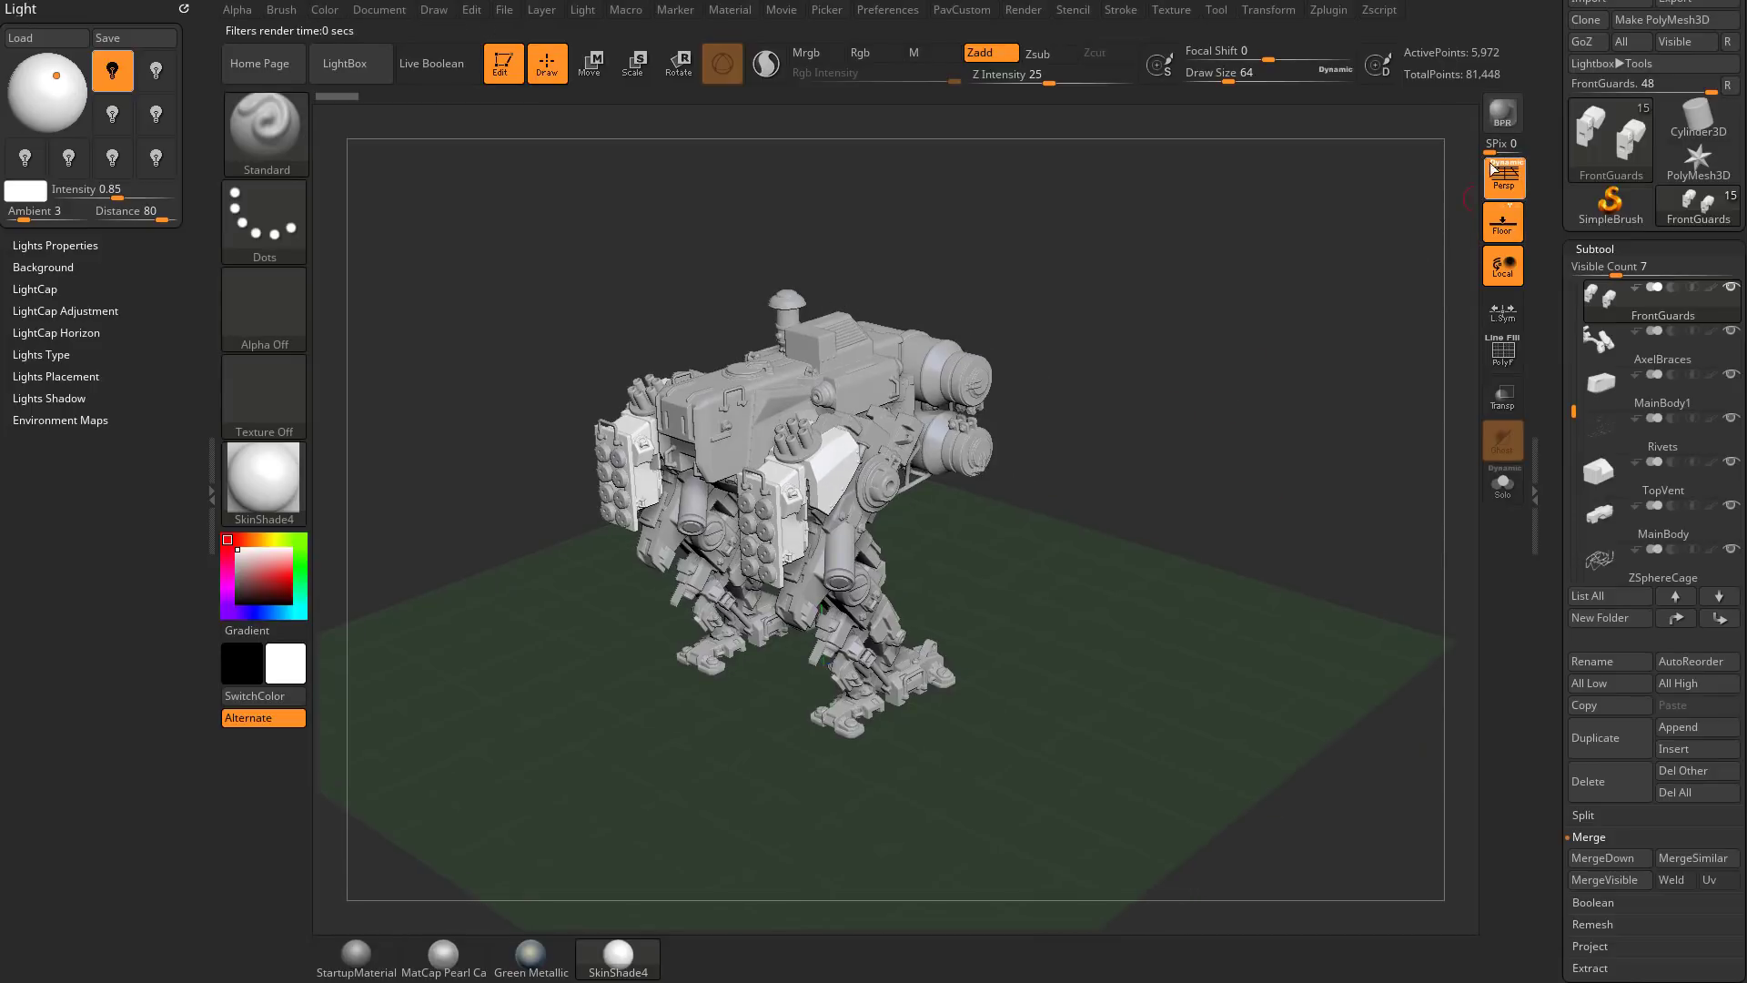
pyautogui.hotkey('shift', 'r')
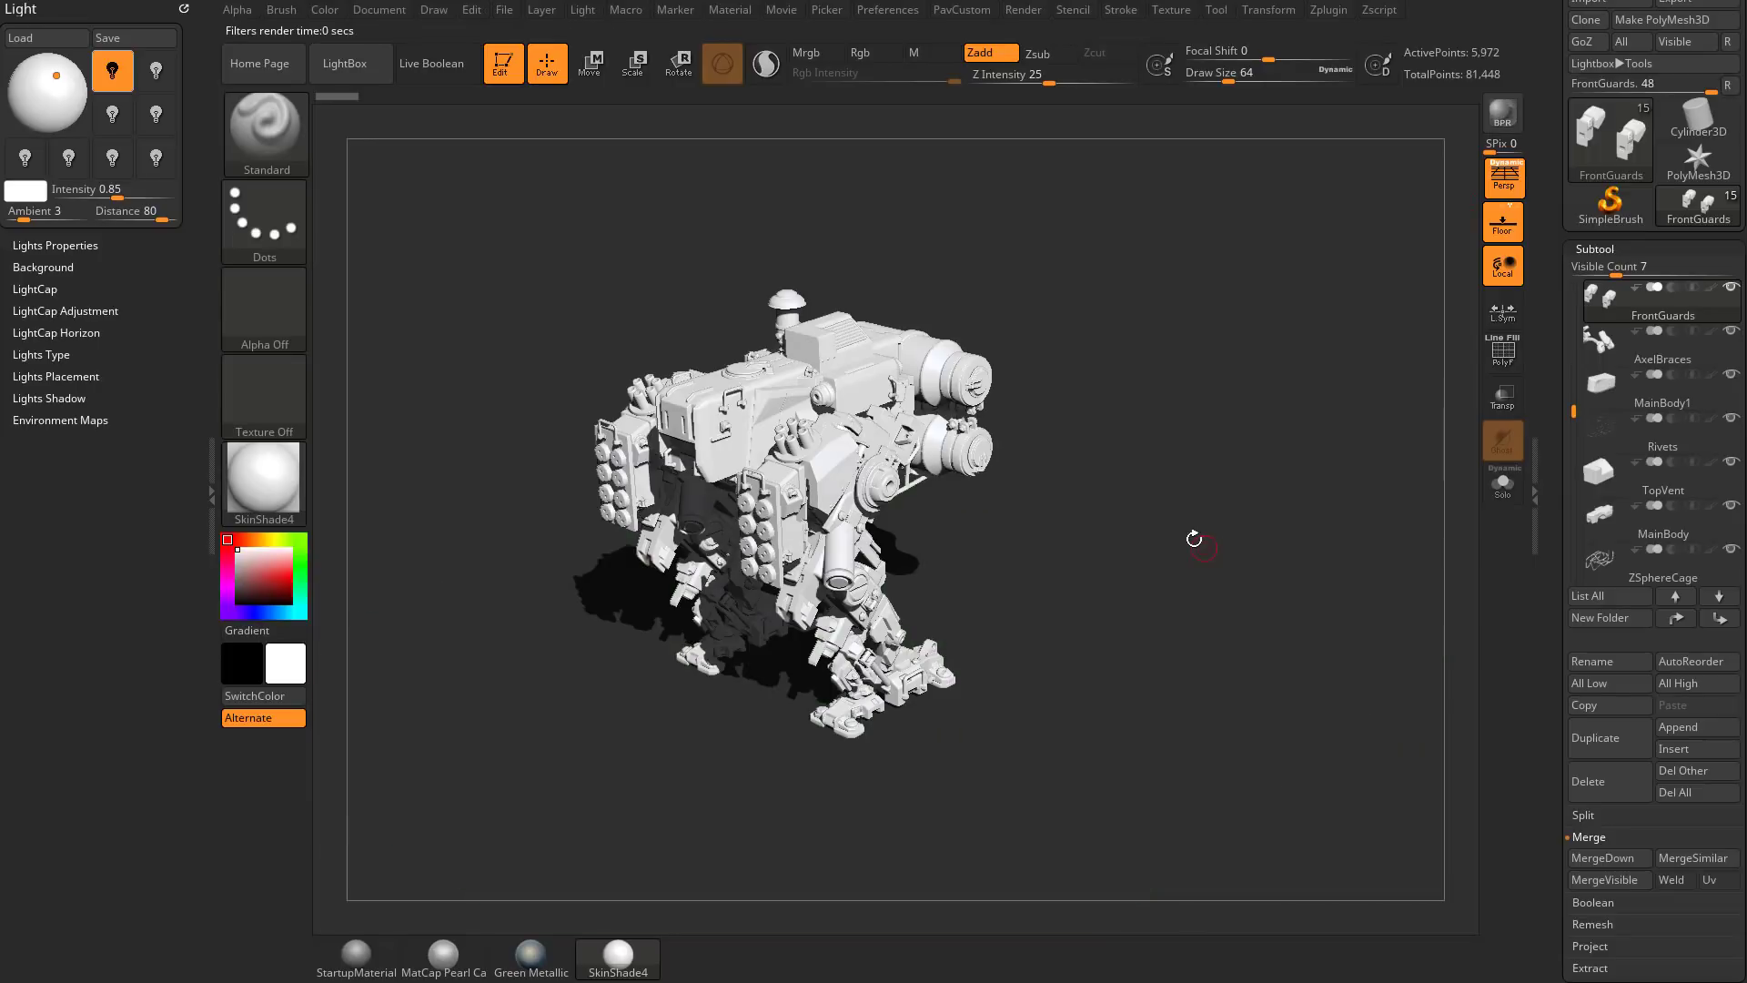